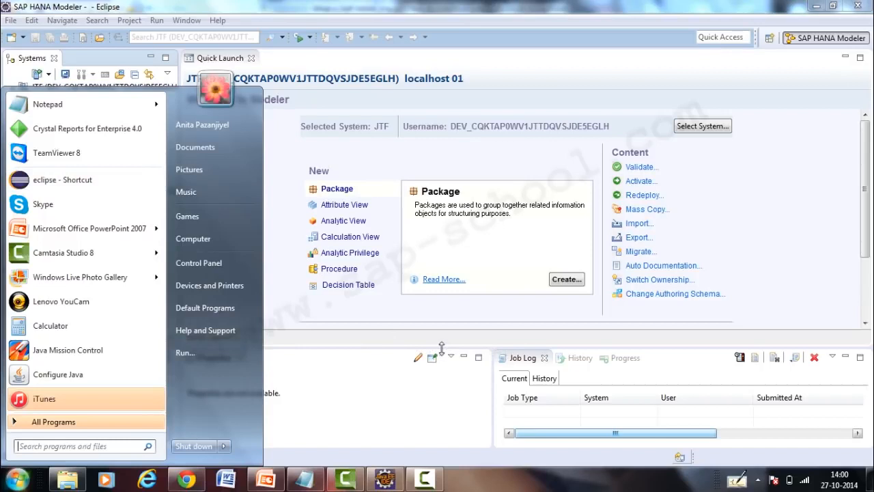
Step: Review the list of available perspectives through to its end, then close it without switching perspective
left_click(328, 350)
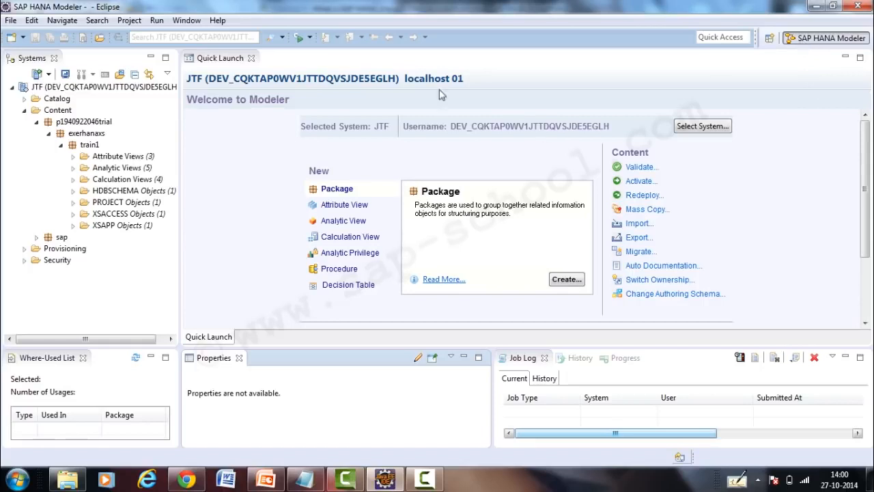
left_click(770, 40)
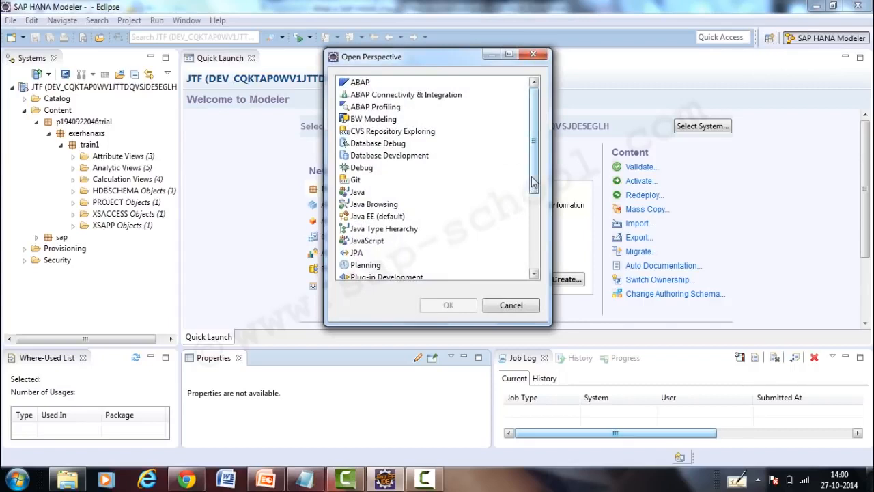
left_click_drag(535, 181, 526, 226)
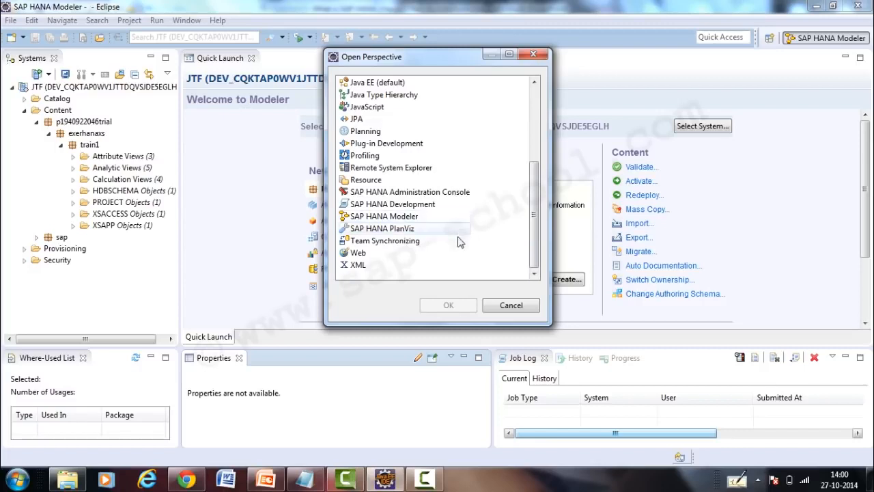
left_click(511, 306)
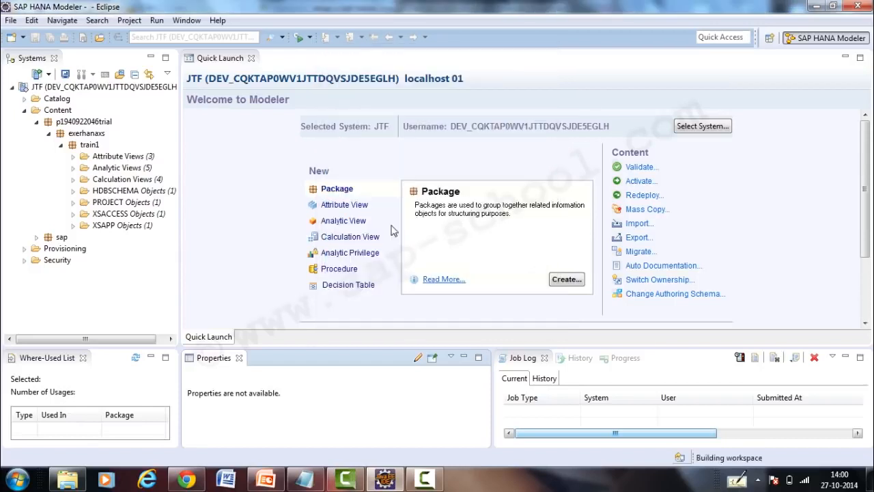
Step: Select the JTF system and view the available options for adding a system
left_click(56, 100)
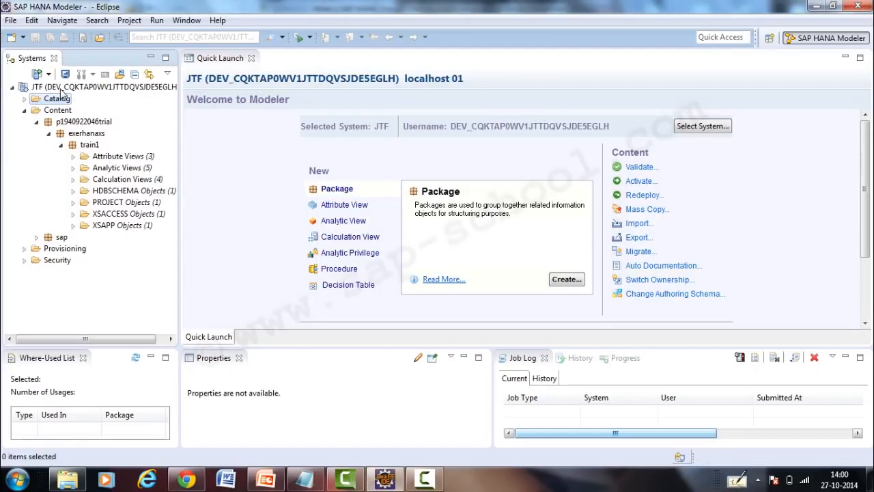
left_click(50, 87)
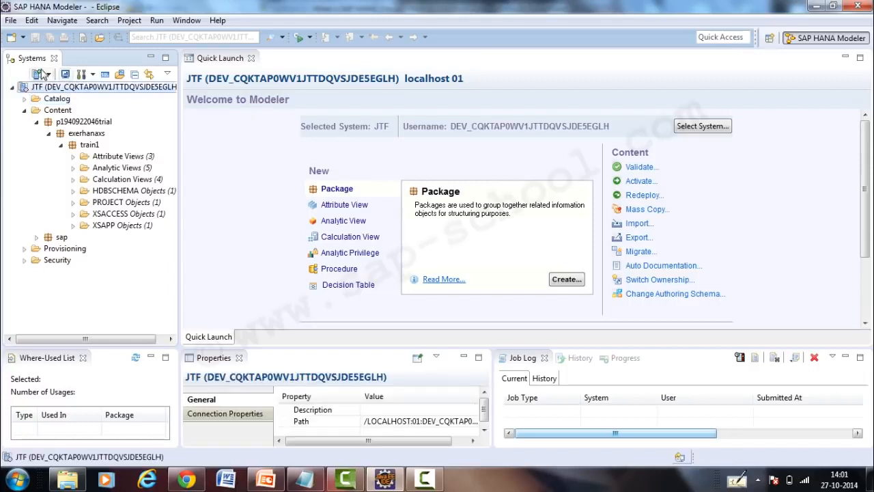
left_click(49, 75)
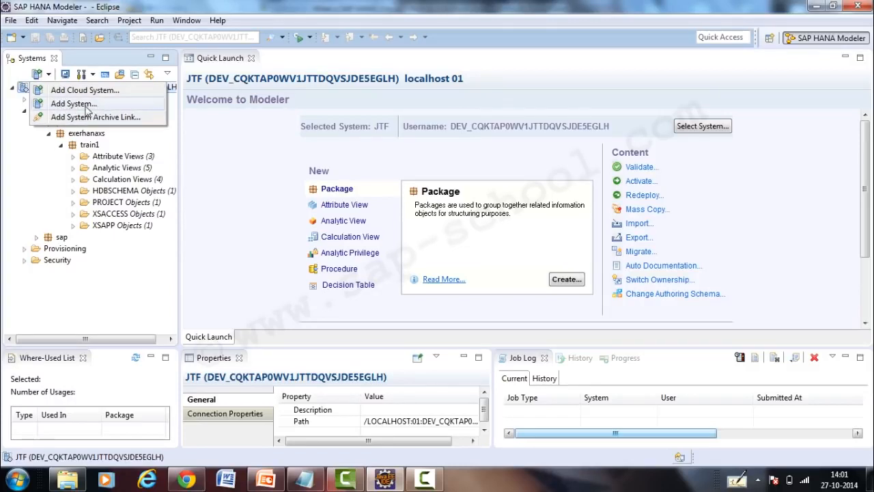
left_click(39, 194)
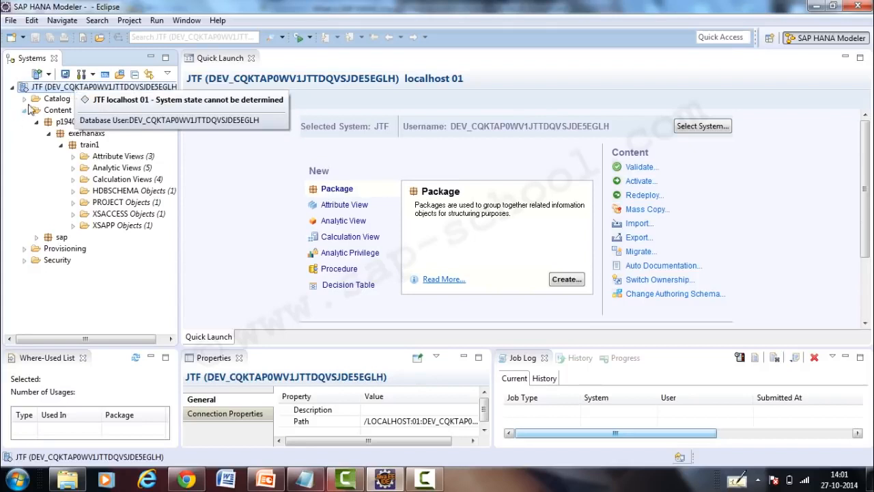
Step: Look at the JTF system's Catalog, Content, Provisioning and Security folders in turn
left_click(53, 101)
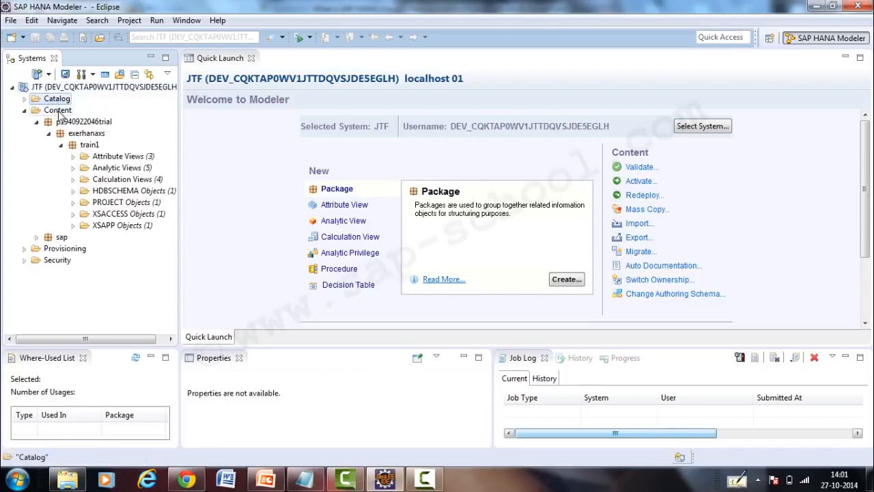
left_click(56, 111)
left_click(55, 250)
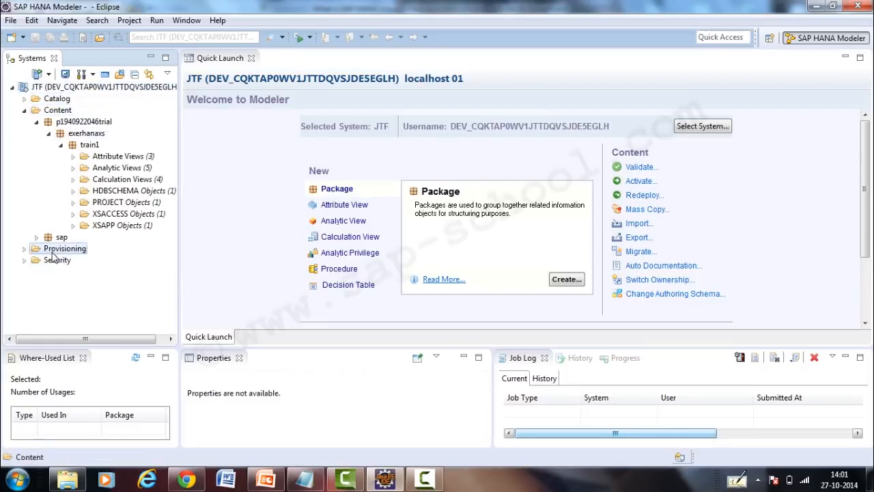
left_click(56, 262)
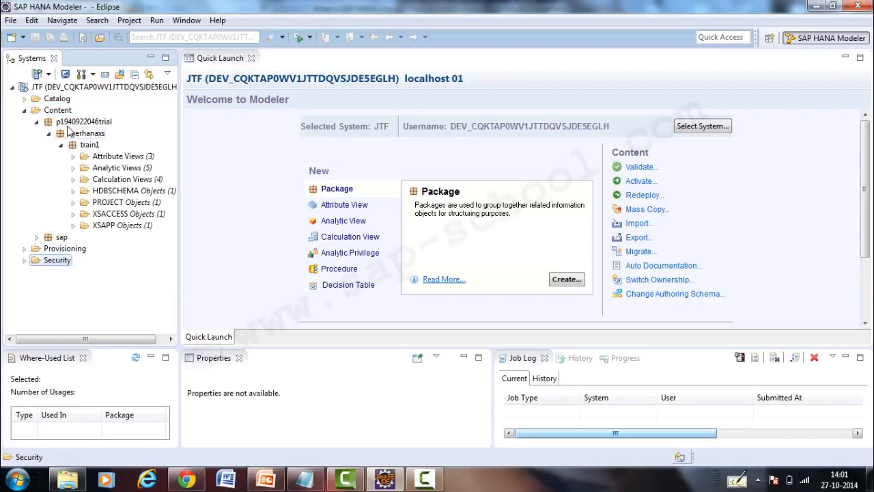
Step: Expand the Catalog folder and show the object folders of its NEO schema down to Tables
left_click(23, 99)
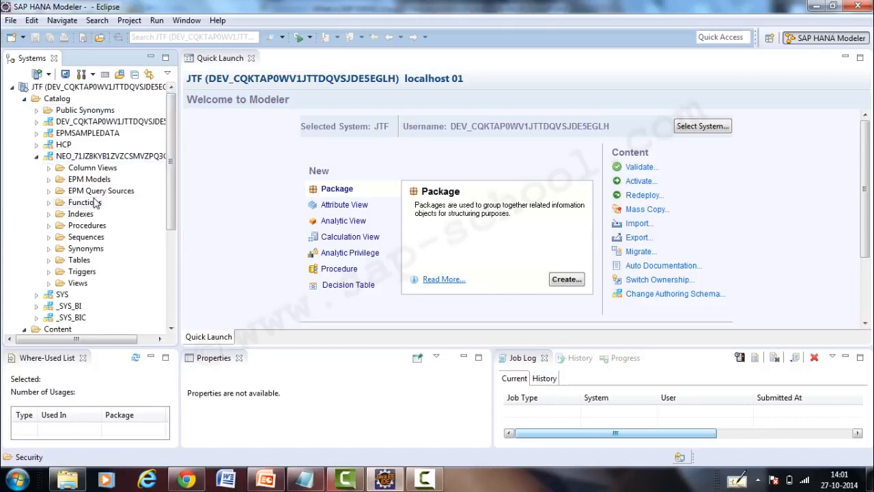
left_click(37, 157)
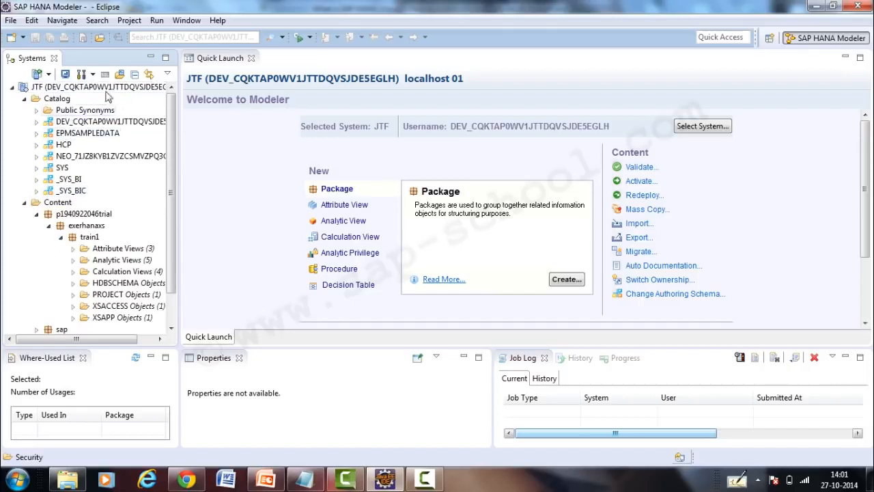
left_click(37, 157)
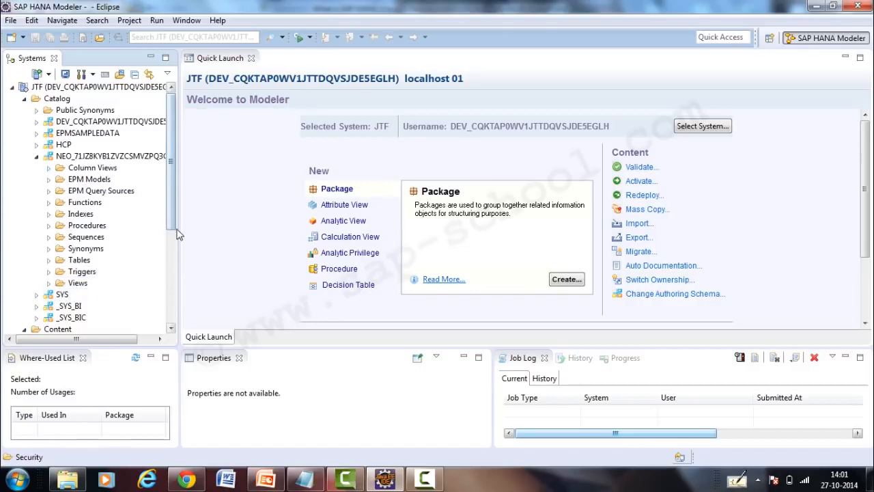
left_click_drag(172, 230, 172, 243)
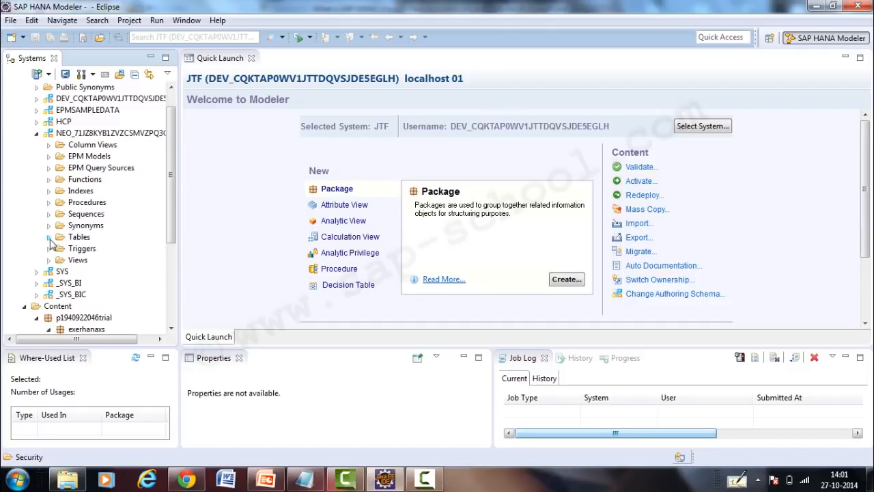
left_click(426, 482)
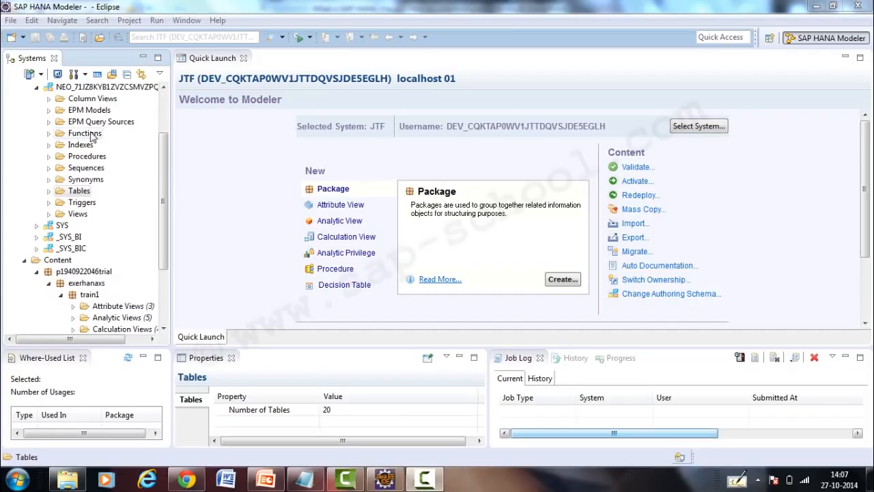
Step: Create a new table named EMPLOYYEE in the NEO schema with the type Column Store
right_click(81, 195)
left_click(112, 228)
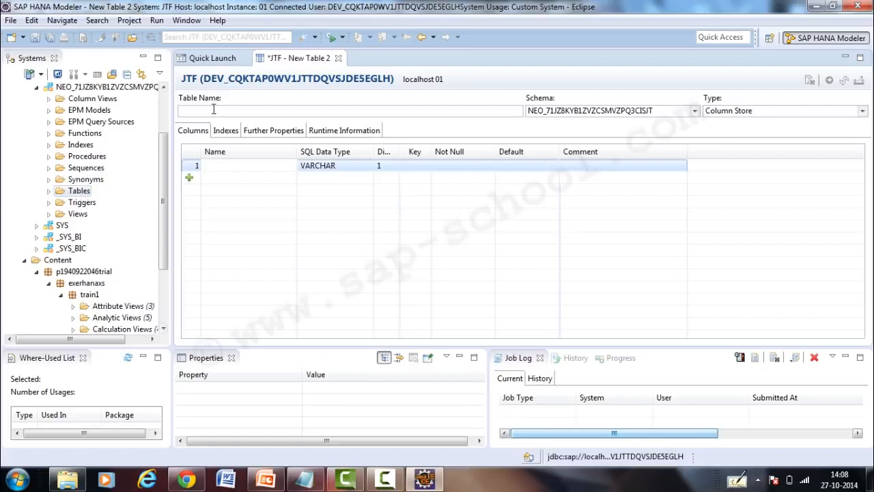
type("EMPLOYYEE")
left_click(724, 111)
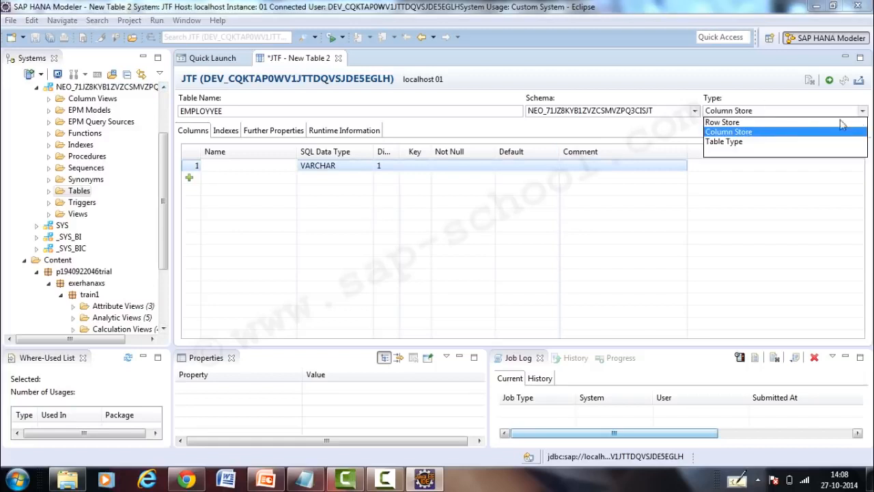
left_click(757, 133)
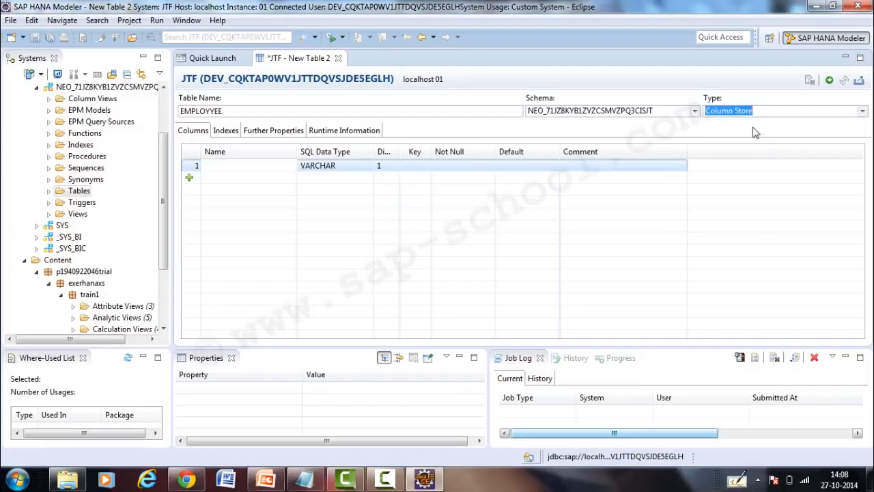
Step: Name the first table column EMPLOYEE_ID, mark it as key, and add two more blank column rows
left_click(221, 170)
type("EM")
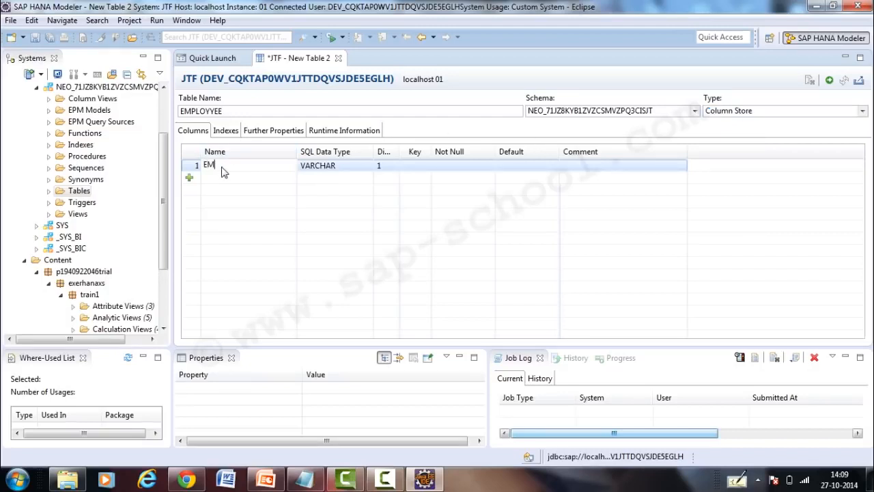
type("PLOYEE_ID")
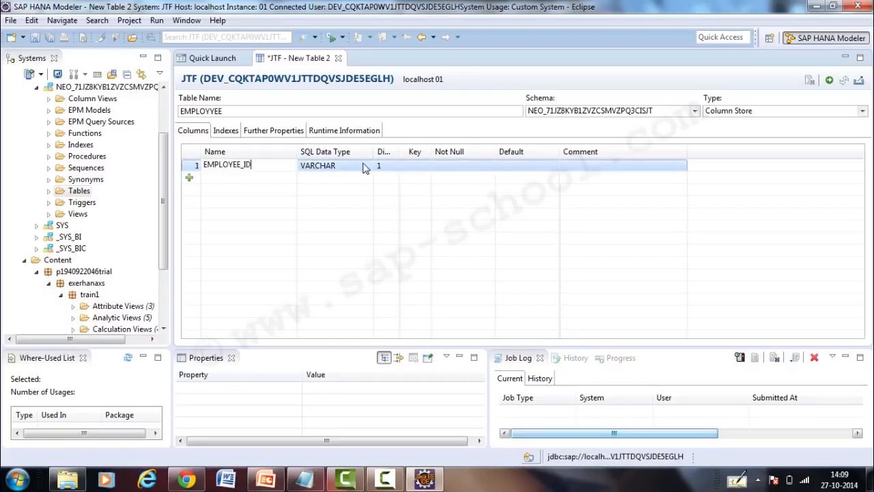
left_click(420, 169)
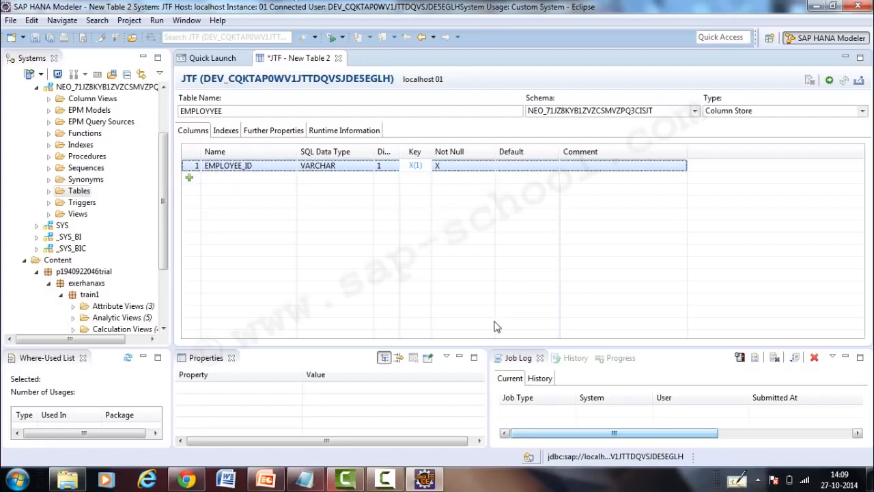
left_click(189, 178)
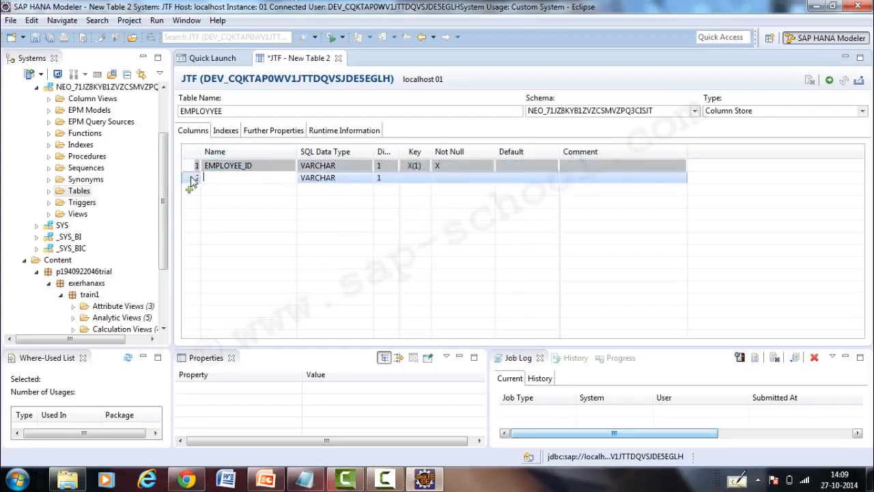
left_click(190, 192)
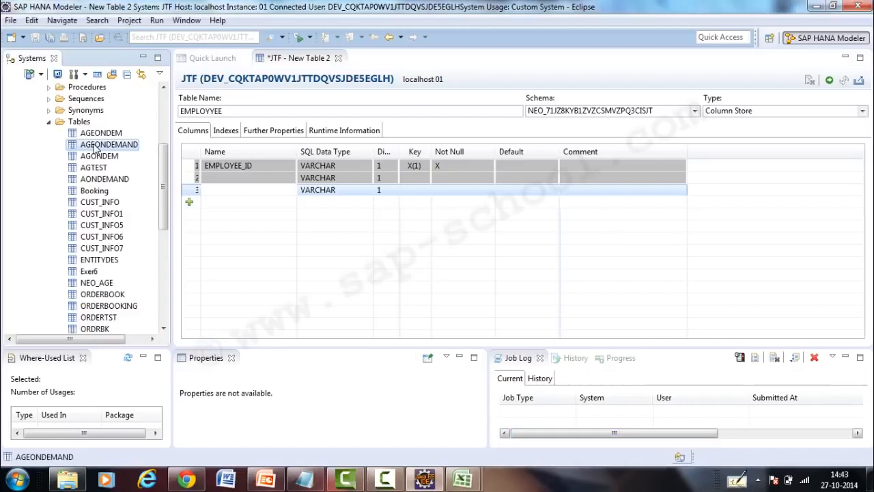
Step: Open the AGEONDEMAND table's definition and compare its columns with AG_TST1.csv in Excel, returning to Eclipse
double_click(107, 144)
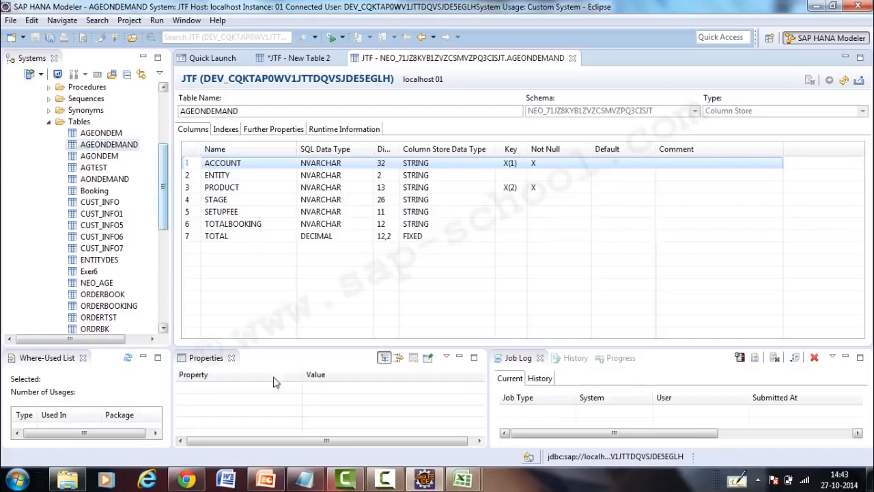
mouse_move(462, 479)
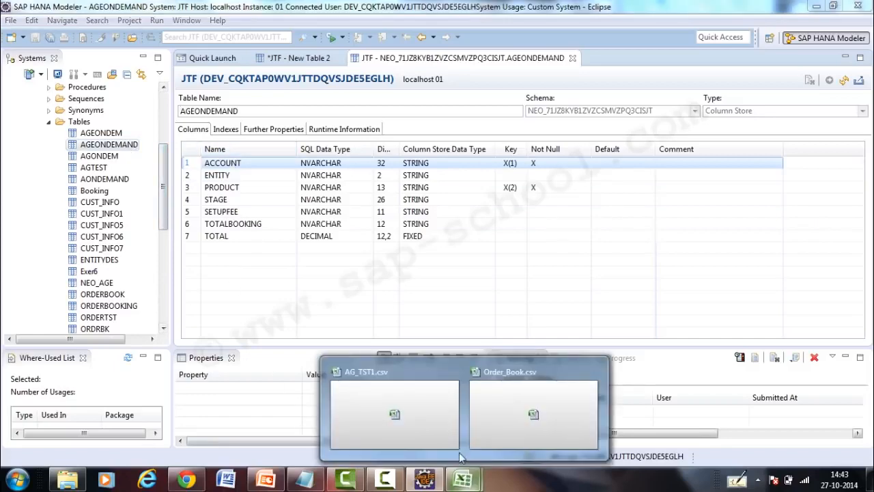
left_click(404, 405)
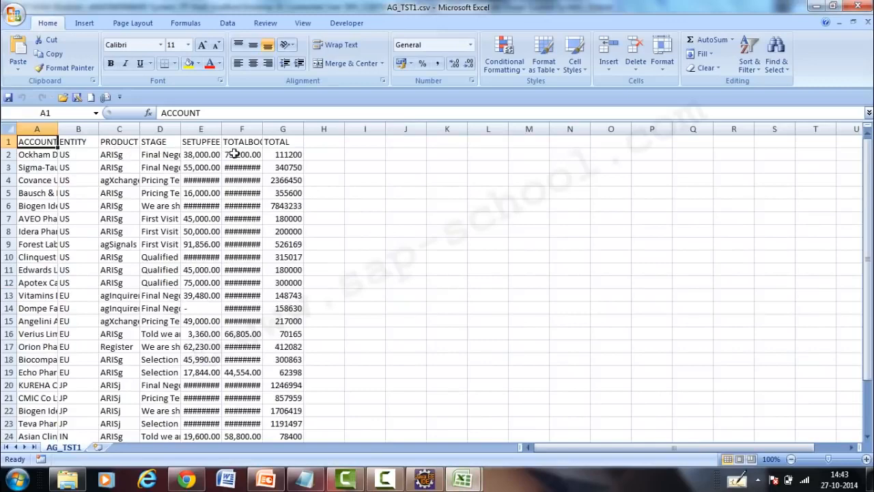
key("alt+Tab")
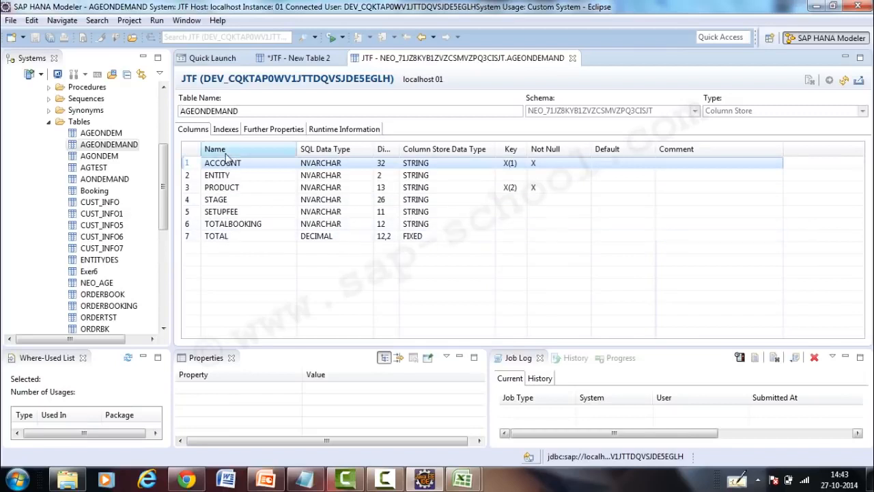
Step: Open the ORDERBOOKING table's definition and switch to Order_Book.csv in Excel to view its source data
left_click(109, 306)
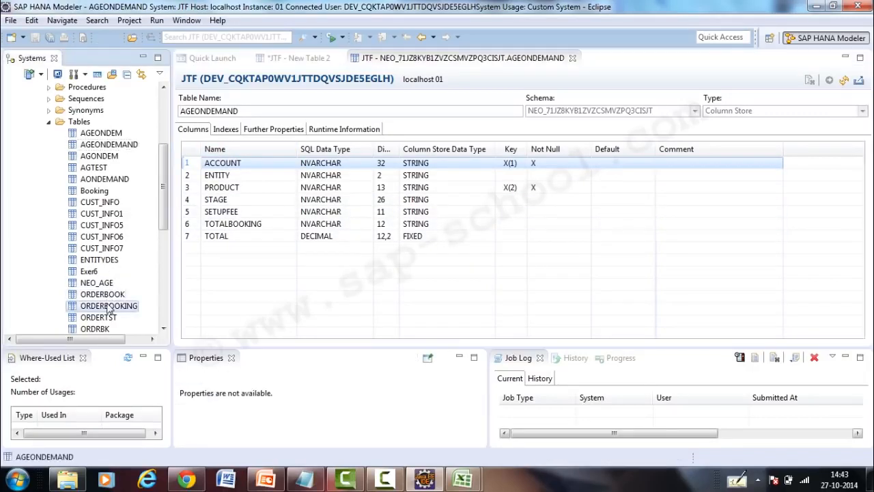
right_click(109, 307)
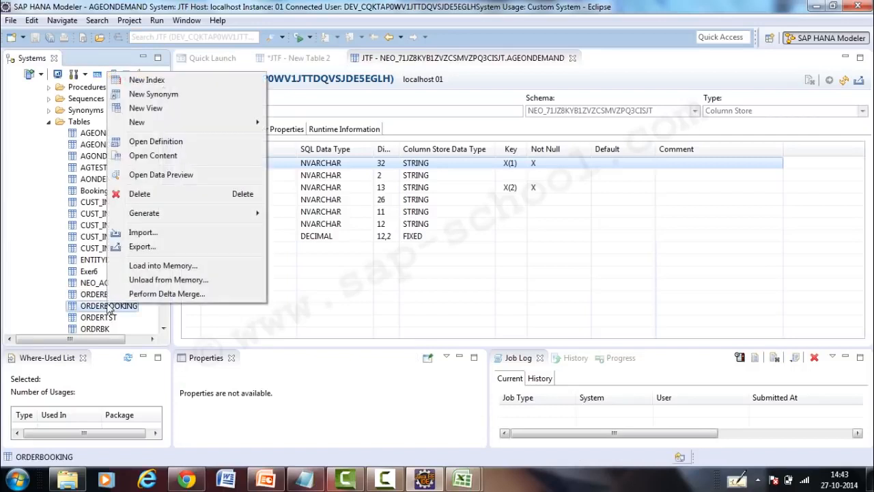
left_click(136, 143)
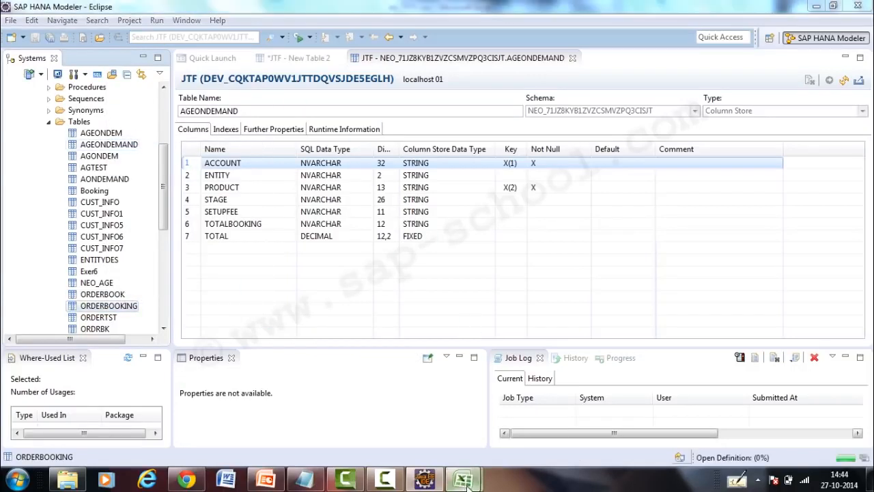
mouse_move(463, 480)
left_click(509, 423)
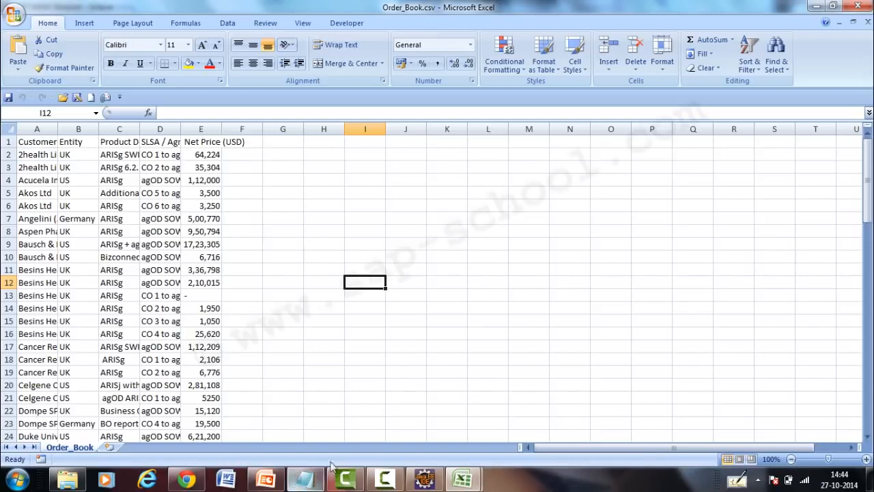
mouse_move(391, 484)
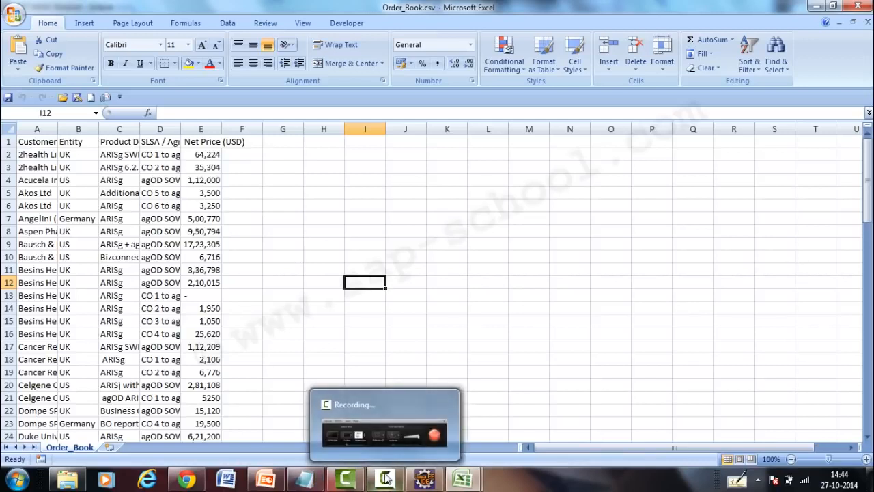
left_click(387, 479)
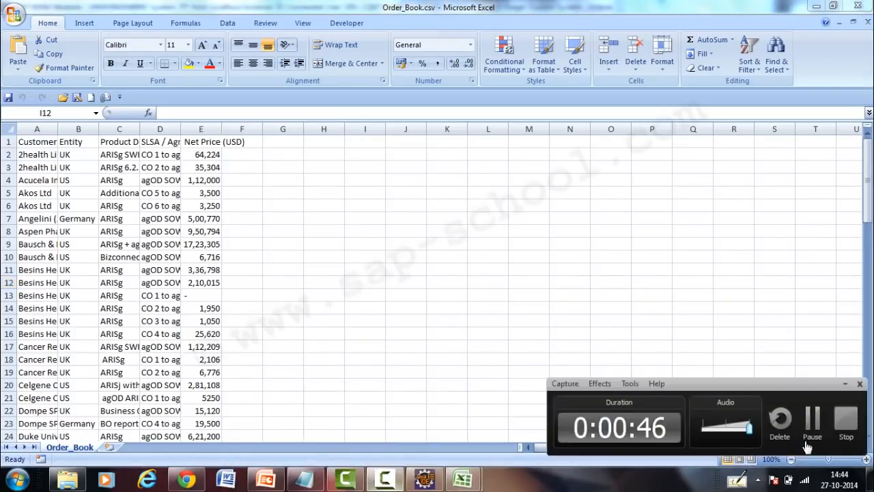
left_click(820, 427)
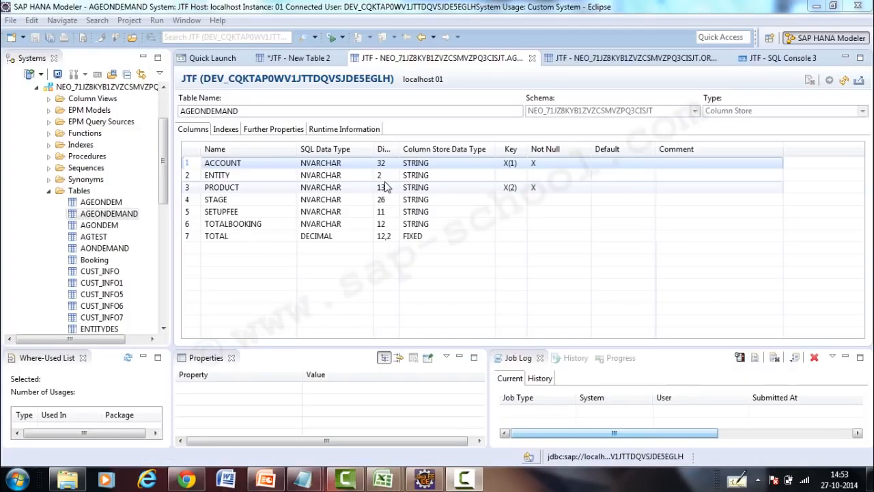
Step: Copy the create column table statement from createtablesyntax in Notepad into a new SQL console opened on the schema's Tables folder
left_click(76, 192)
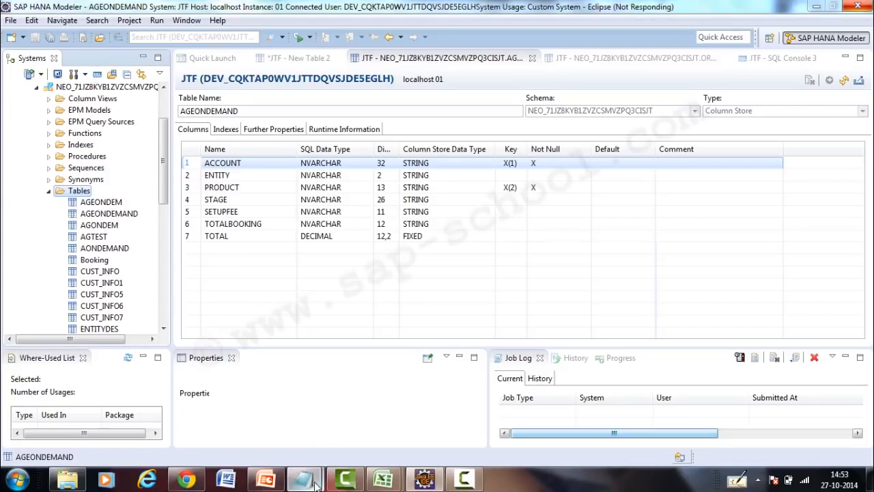
mouse_move(301, 480)
left_click(384, 437)
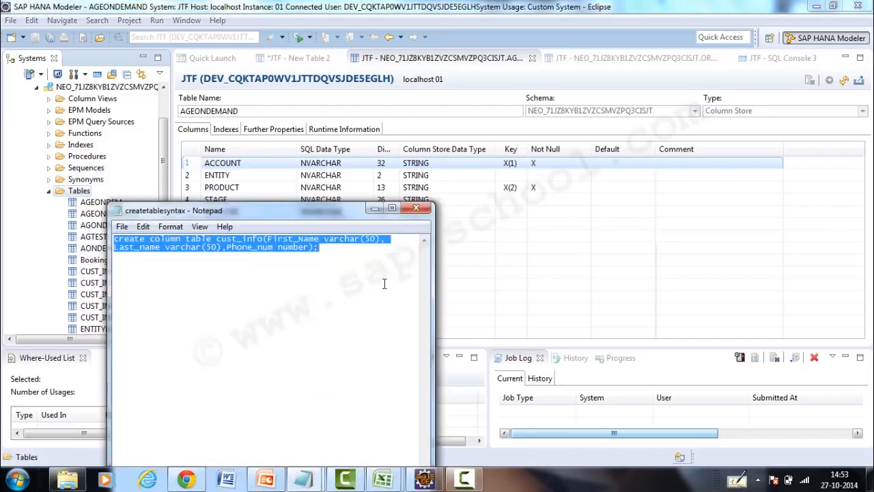
left_click_drag(318, 248, 101, 234)
key("ctrl+c")
left_click(375, 208)
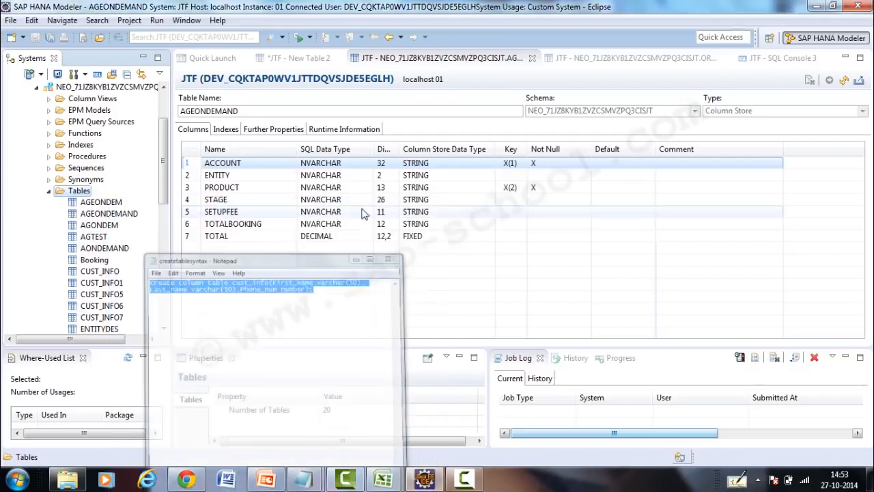
left_click(97, 74)
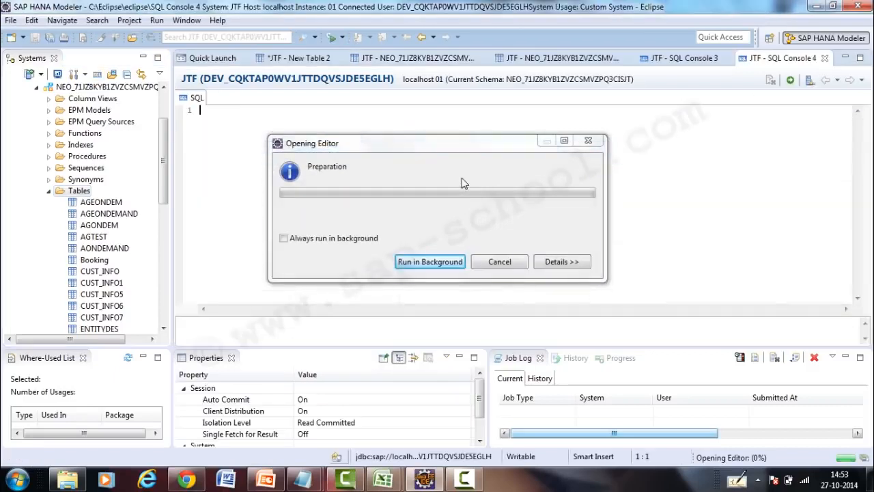
key("ctrl+v")
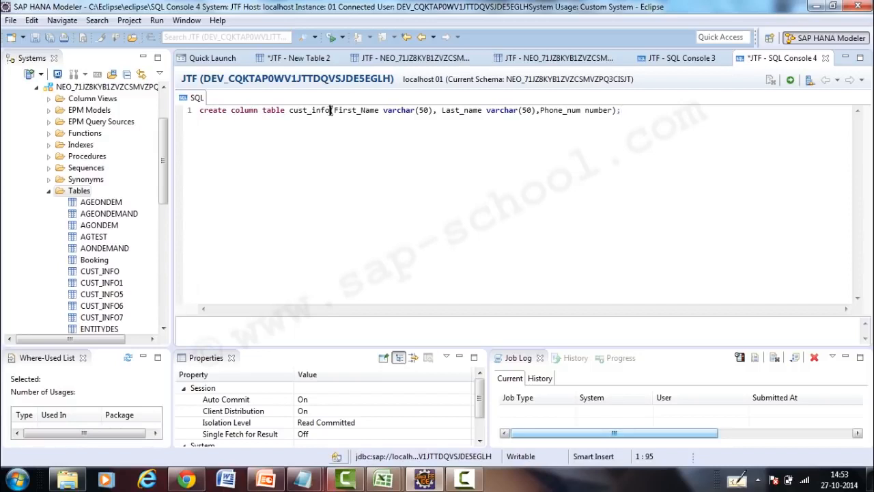
Step: Replace the table name in the create statement with EMP_INFO and execute the statement
key("BackSpace")
key("BackSpace")
key("BackSpace")
key("BackSpace")
key("BackSpace")
key("BackSpace")
key("BackSpace")
key("BackSpace")
key("BackSpace")
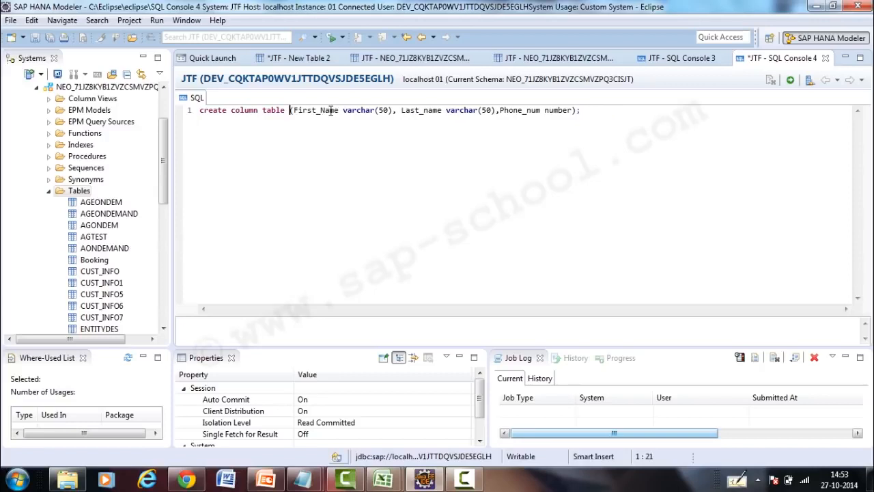
type("EMP_IN")
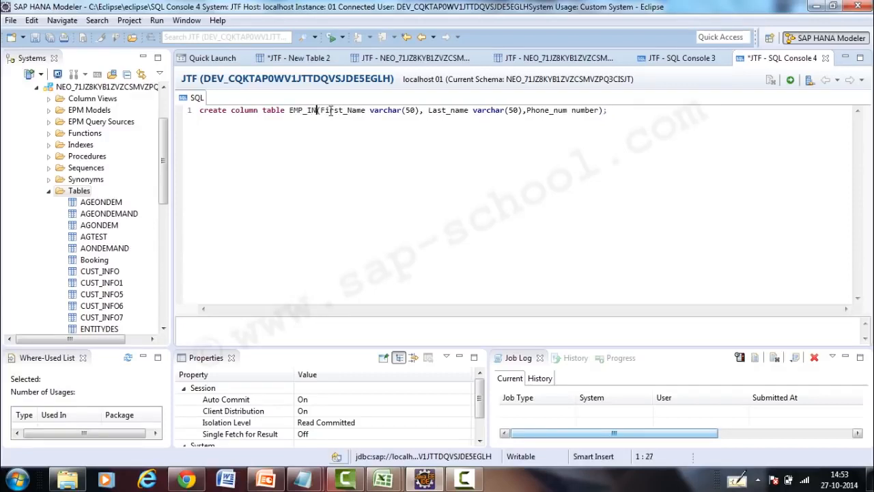
type("FO")
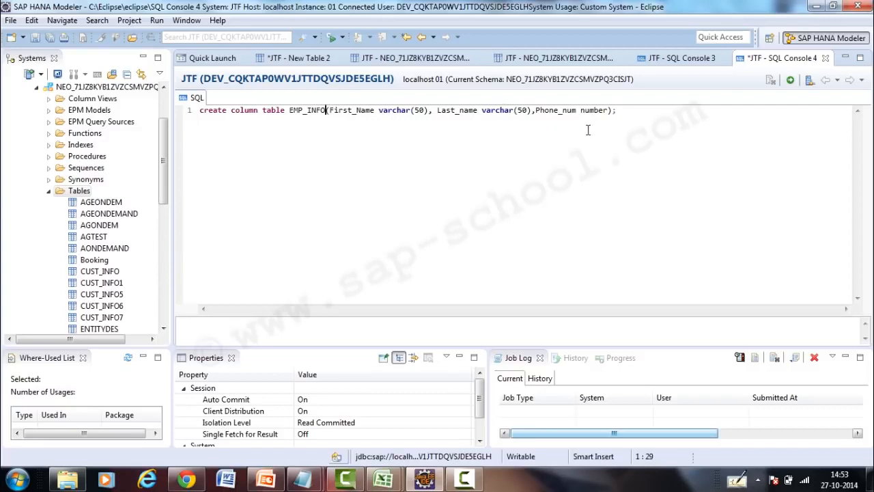
left_click(790, 80)
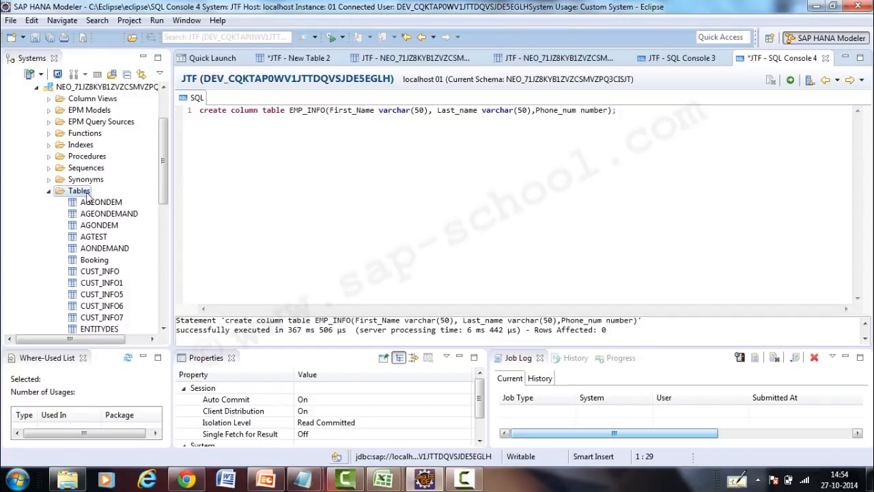
Step: Refresh the Tables folder and open the definition of the EMP_INFO table
right_click(86, 196)
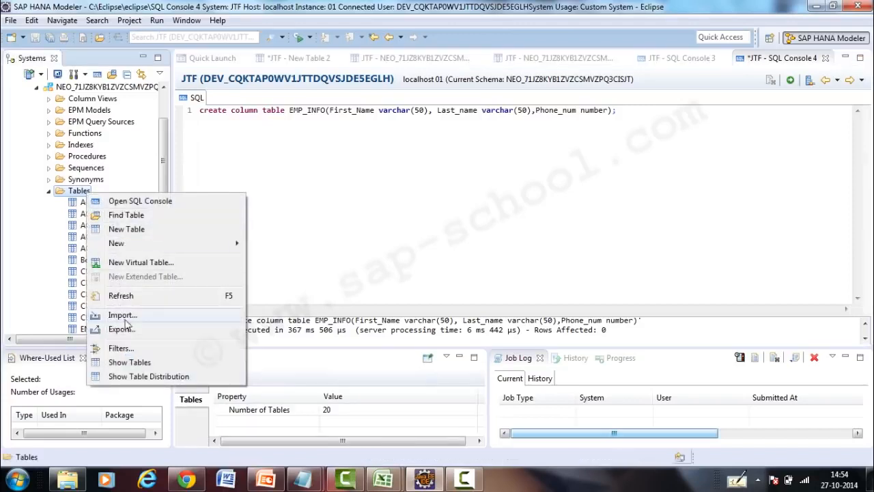
left_click(124, 296)
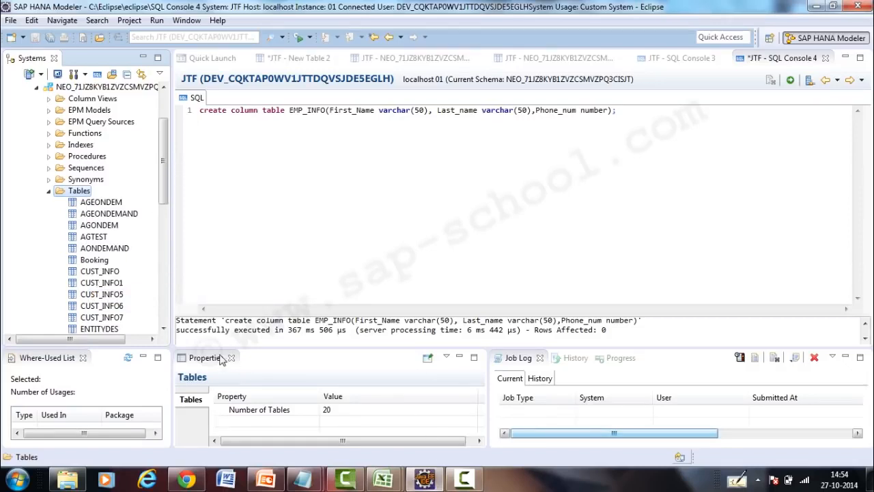
key("F5")
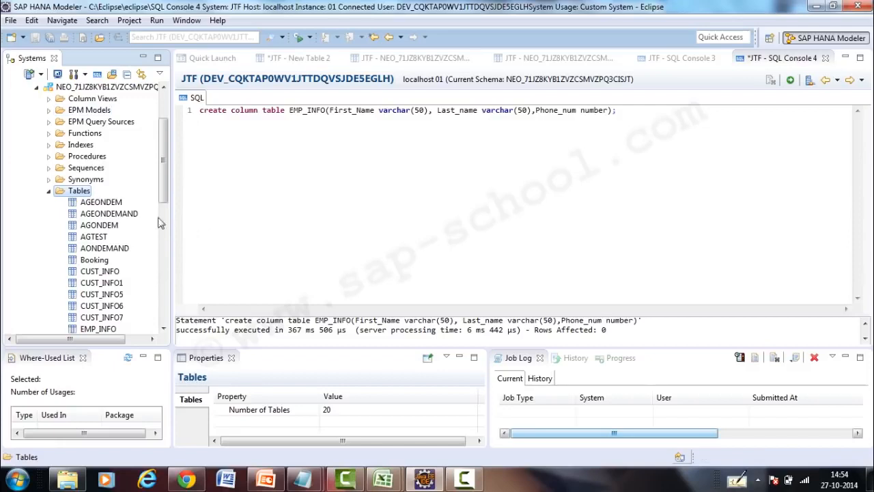
left_click_drag(164, 185, 164, 217)
left_click(110, 236)
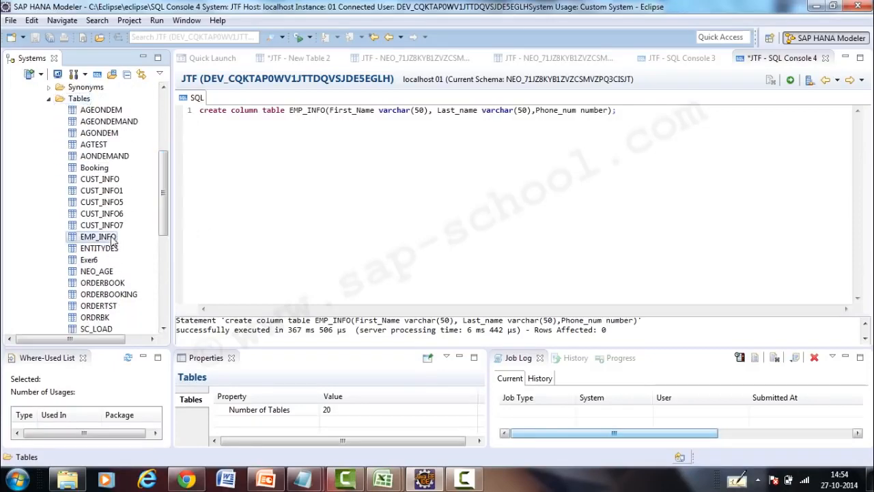
right_click(112, 236)
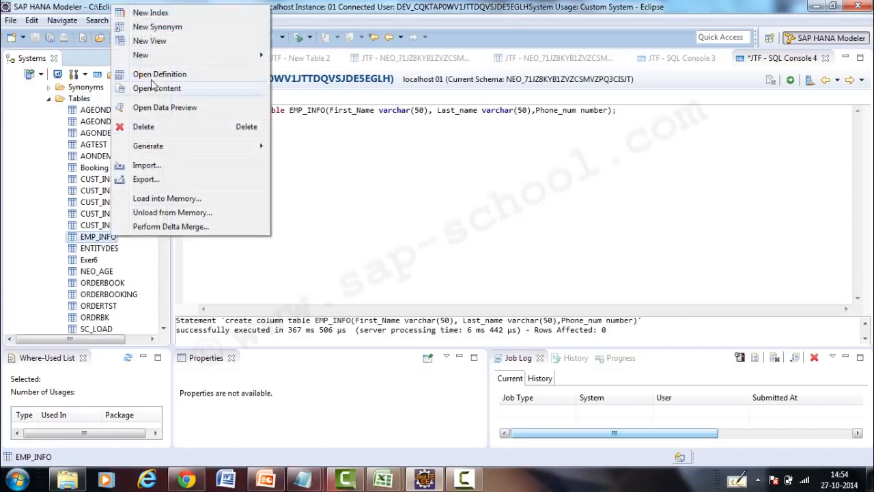
left_click(153, 77)
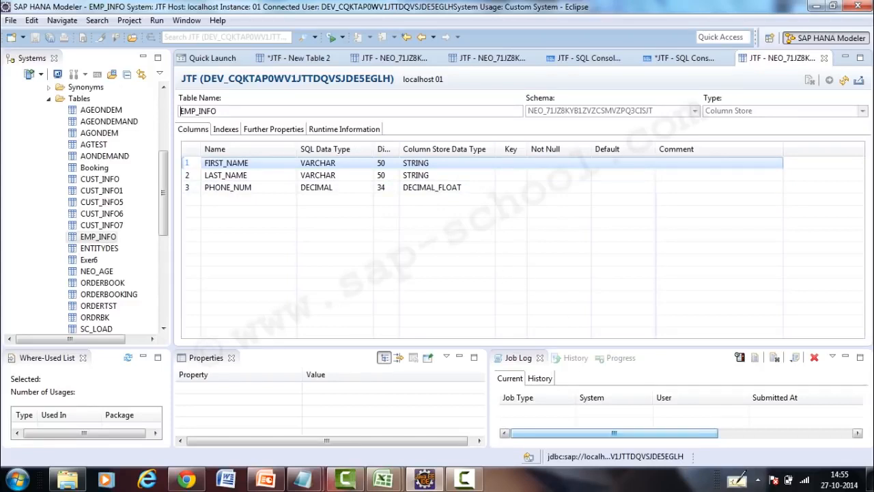
Step: Switch to Excel and view the source data in AG_TST1.csv and Order_Book.csv
mouse_move(382, 480)
left_click(356, 408)
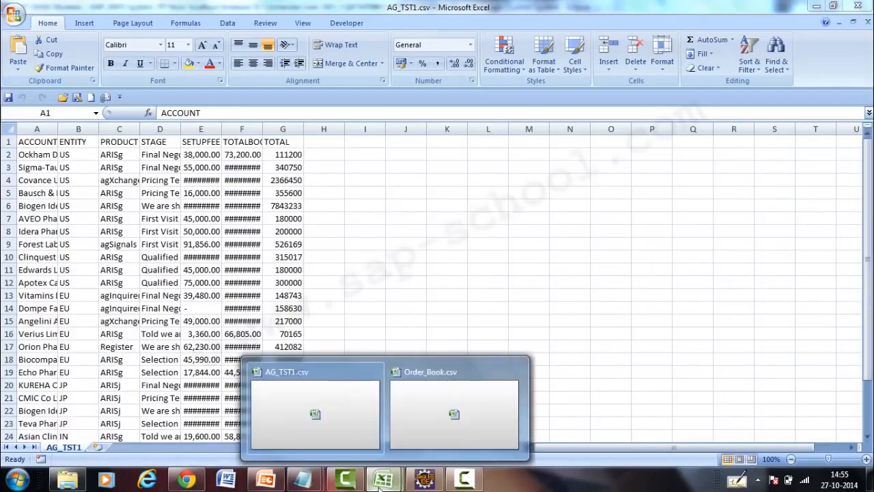
left_click(436, 437)
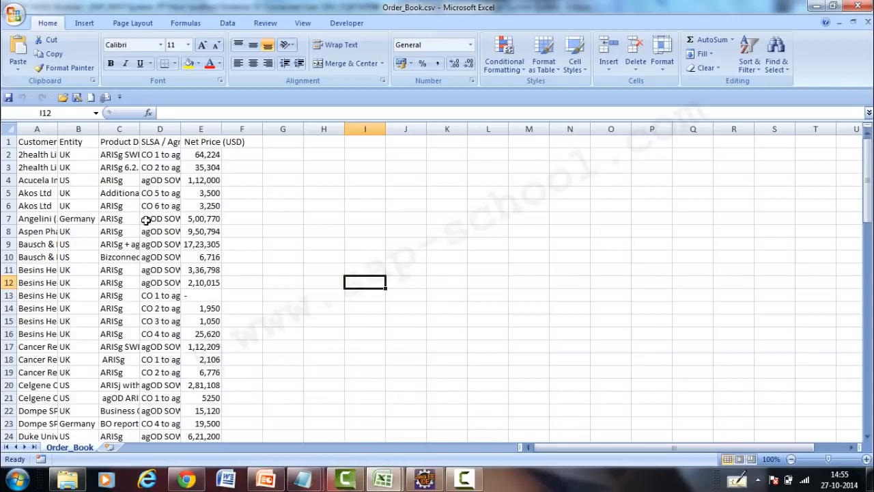
mouse_move(365, 478)
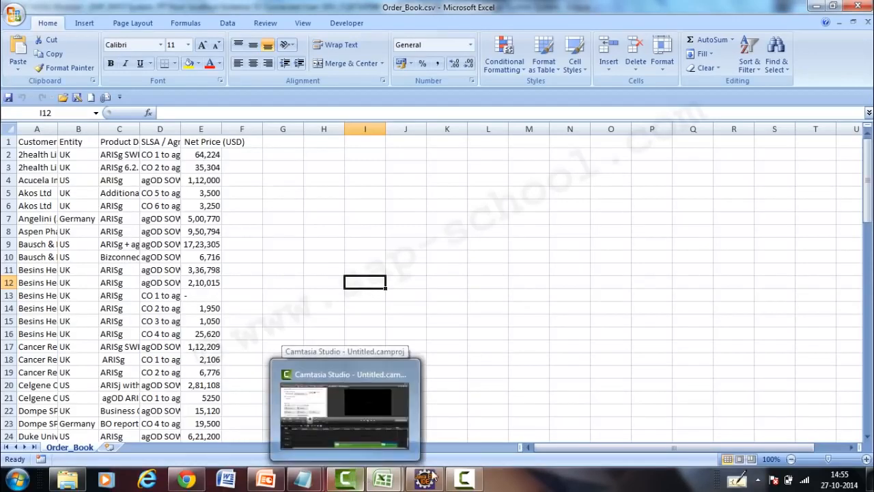
left_click(464, 479)
left_click(858, 425)
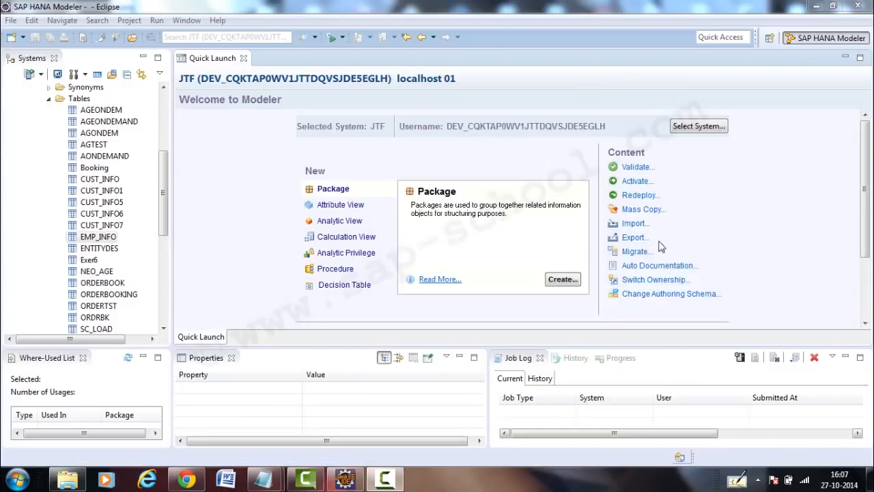
Step: Start an import with Data from Local File as the source and select AG_TST1.csv as the source file
left_click(638, 225)
left_click(635, 224)
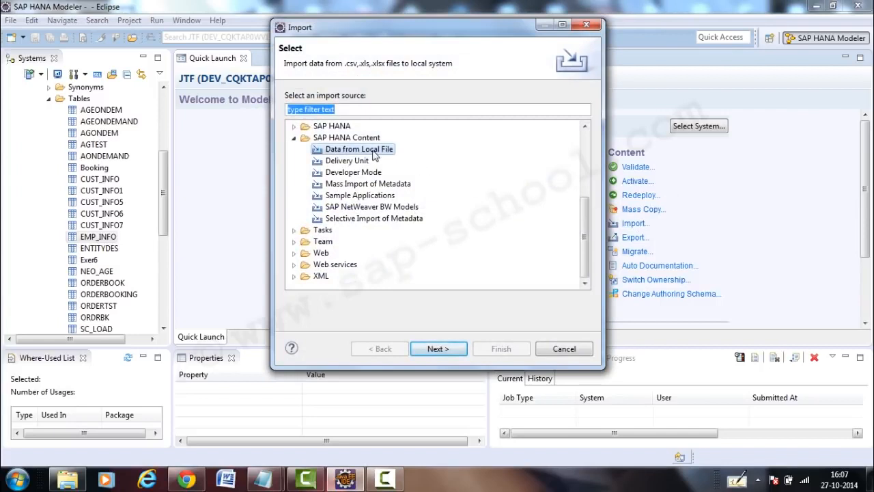
left_click(375, 155)
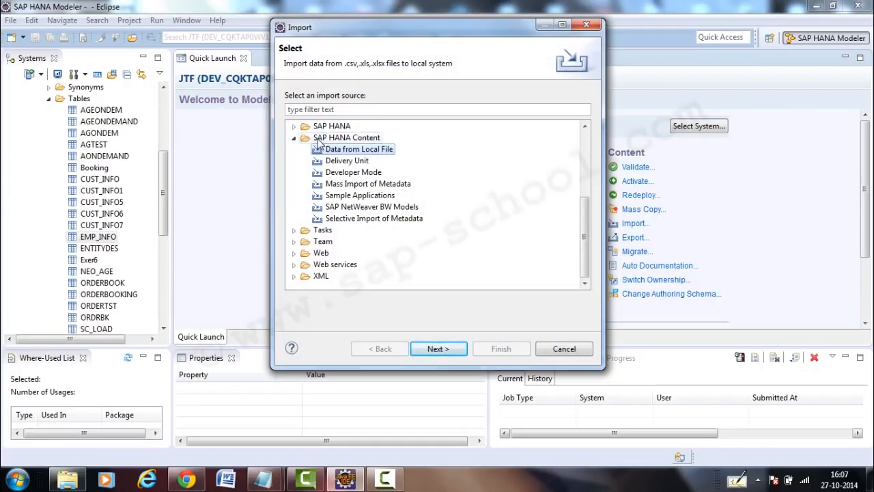
left_click(439, 350)
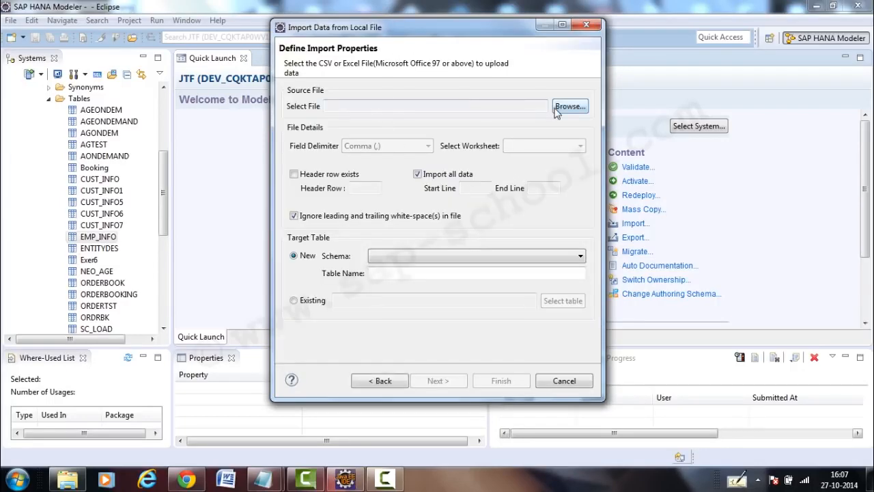
left_click(556, 110)
left_click(436, 129)
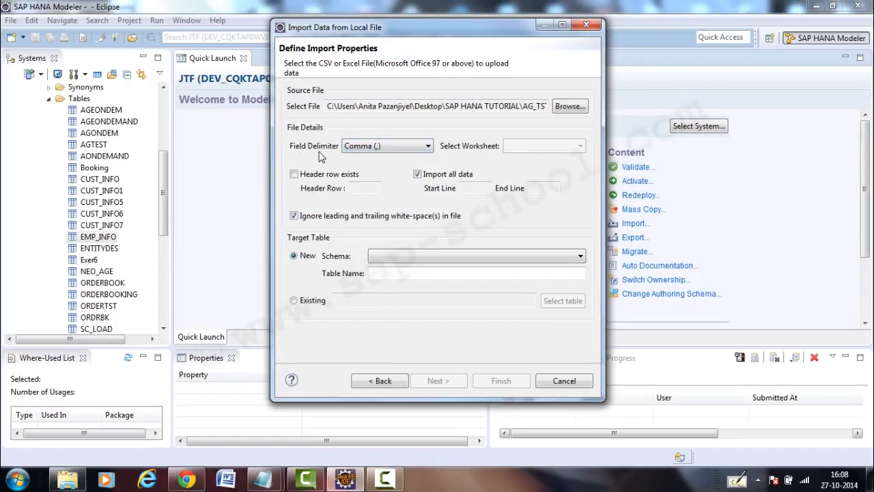
Step: Set the import to use a header row at row 1, import all data, and target a new table
left_click(296, 175)
left_click(418, 176)
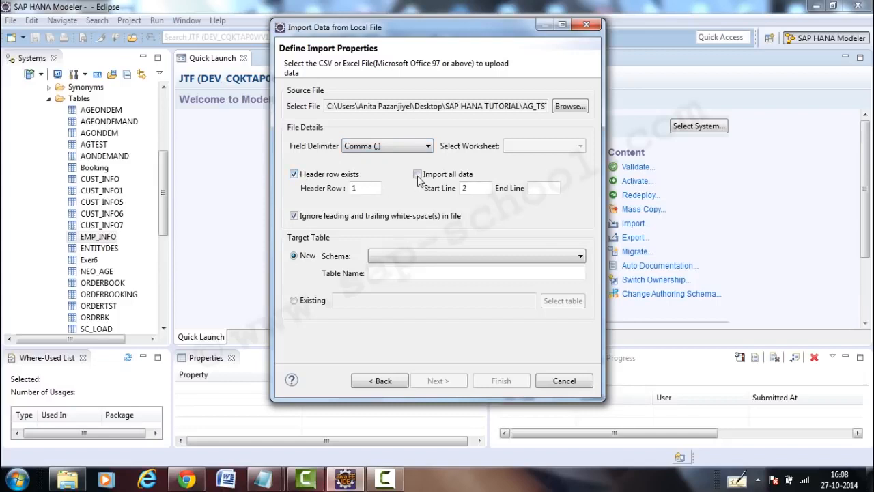
left_click(417, 175)
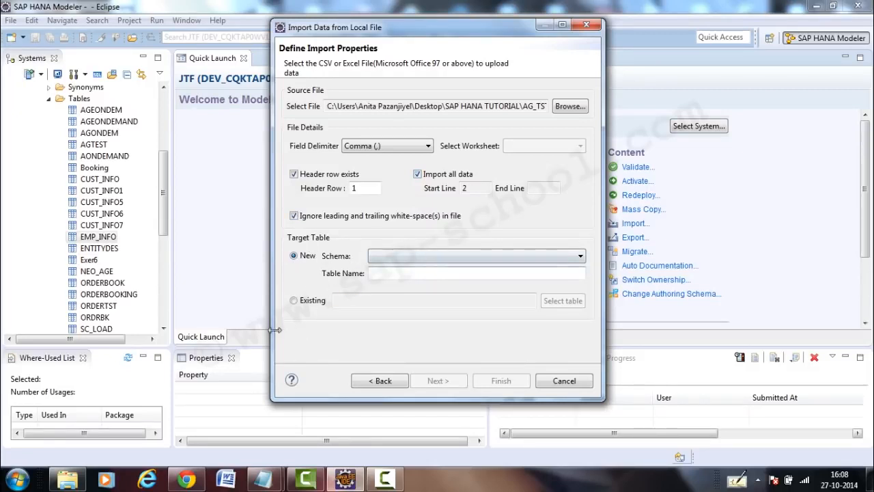
left_click(293, 301)
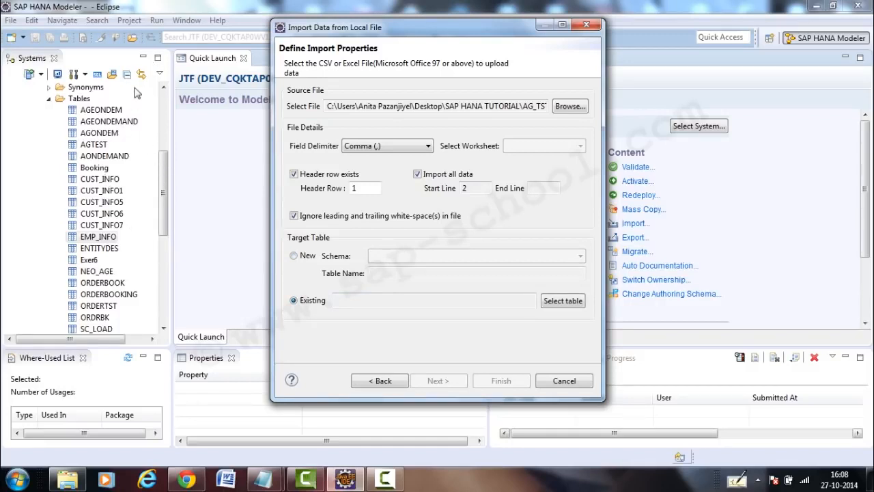
left_click(304, 255)
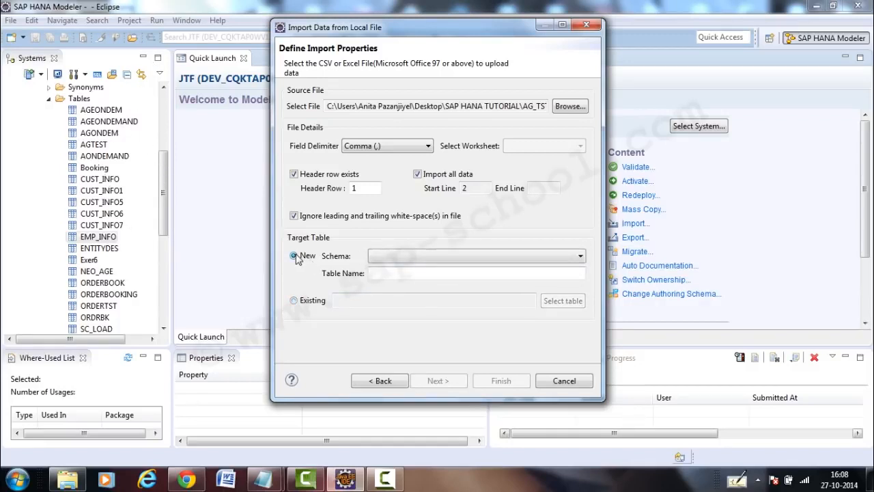
Step: Set the new target table to TESTSESS in schema NEO_71JZ8KYB1ZVZCSMVZPQ3CISJT and proceed to the table definition and data mappings
left_click(581, 257)
left_click_drag(581, 276, 576, 356)
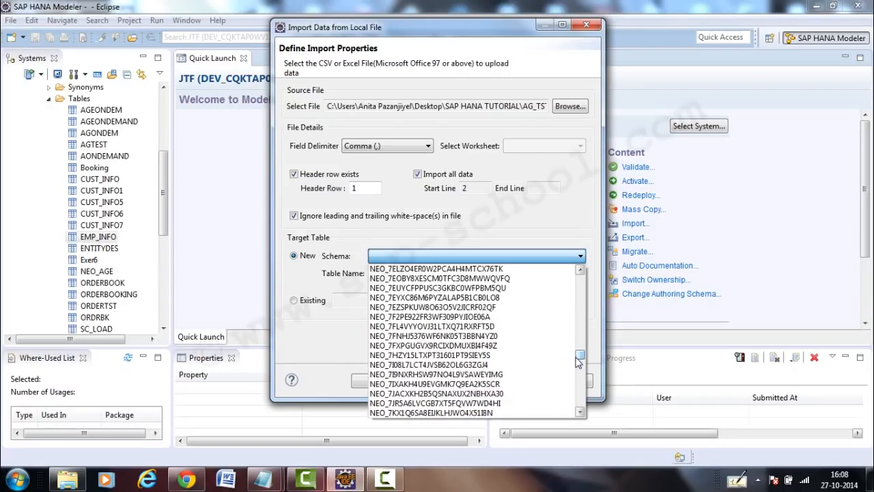
left_click(581, 411)
left_click(582, 410)
left_click(581, 410)
left_click(582, 411)
left_click(581, 411)
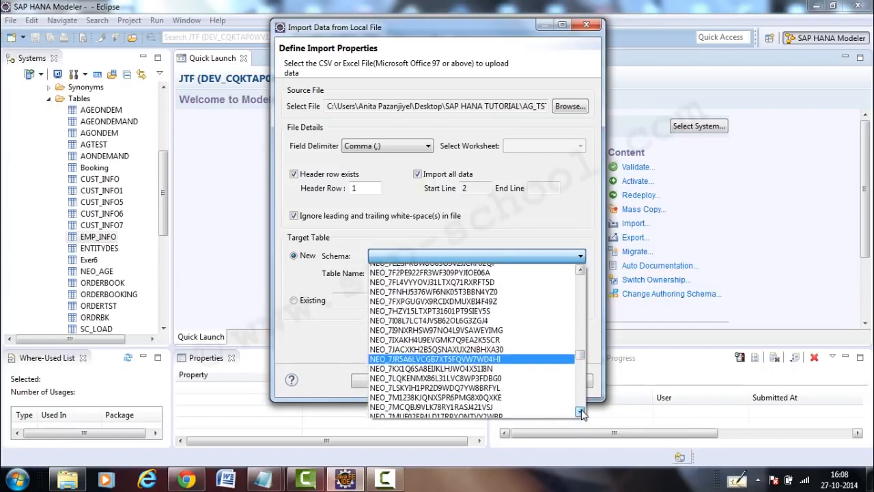
left_click(581, 412)
left_click(581, 412)
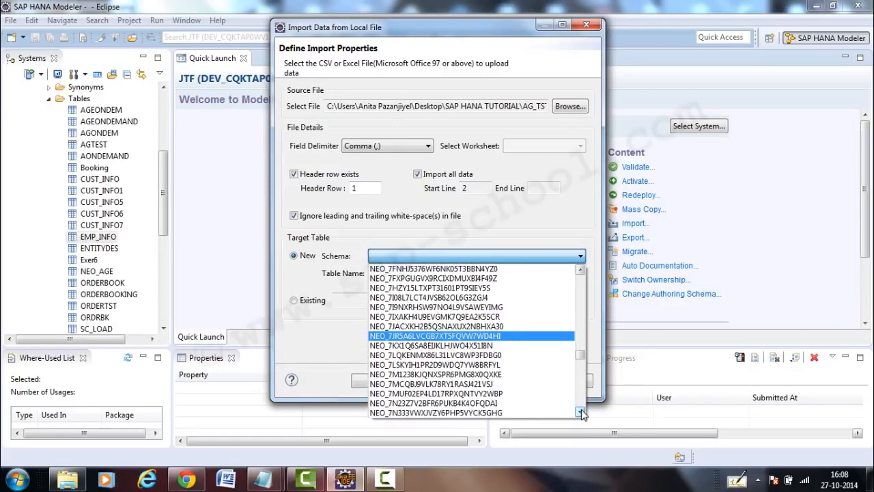
left_click(581, 412)
left_click(581, 412)
left_click(581, 412)
left_click(580, 412)
left_click(581, 412)
left_click(581, 412)
left_click(581, 412)
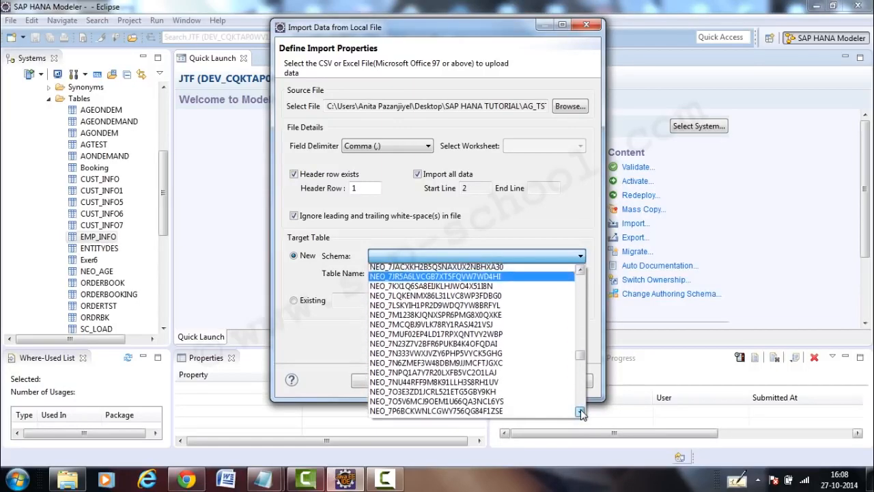
left_click(581, 412)
left_click(580, 412)
left_click(581, 412)
left_click(580, 412)
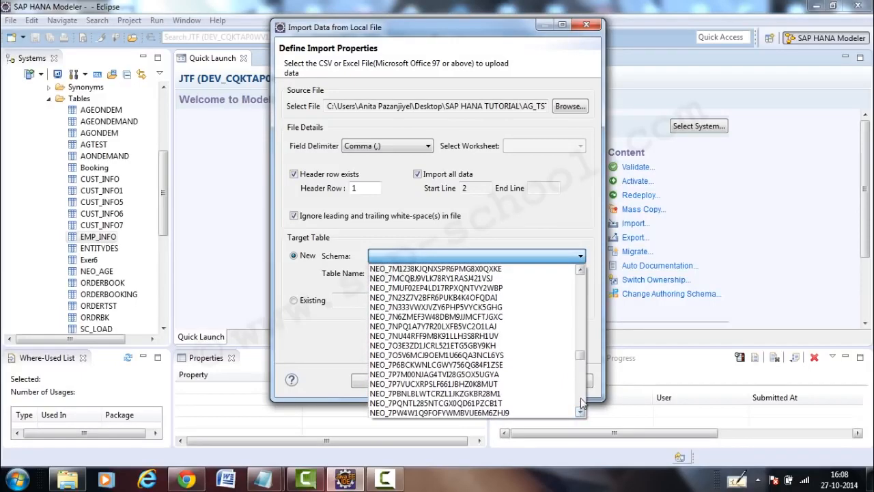
scroll(582, 403, "down", 5)
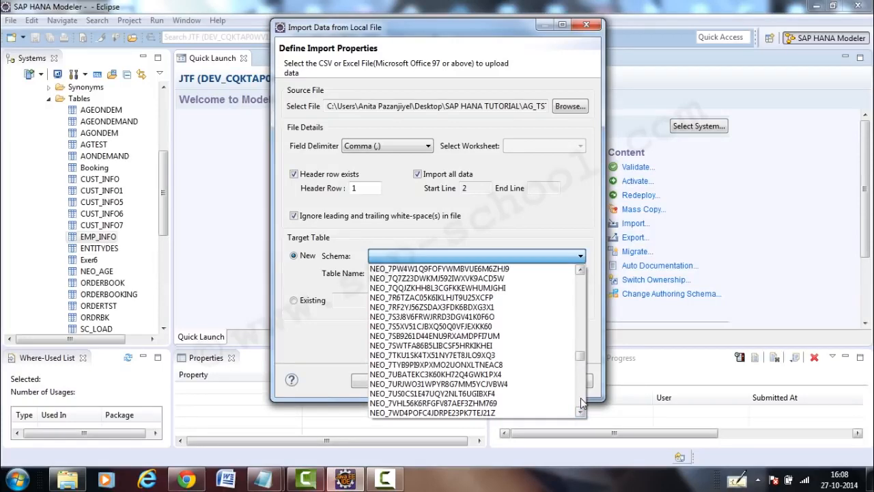
left_click(581, 403)
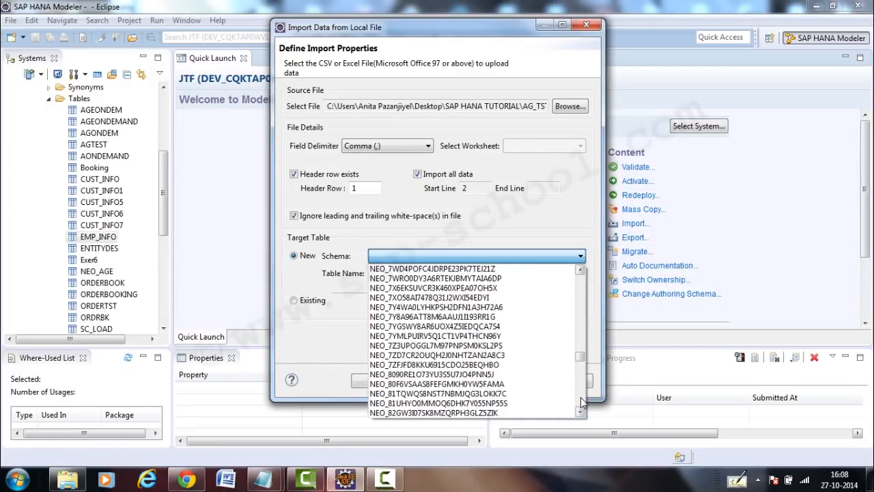
left_click(581, 286)
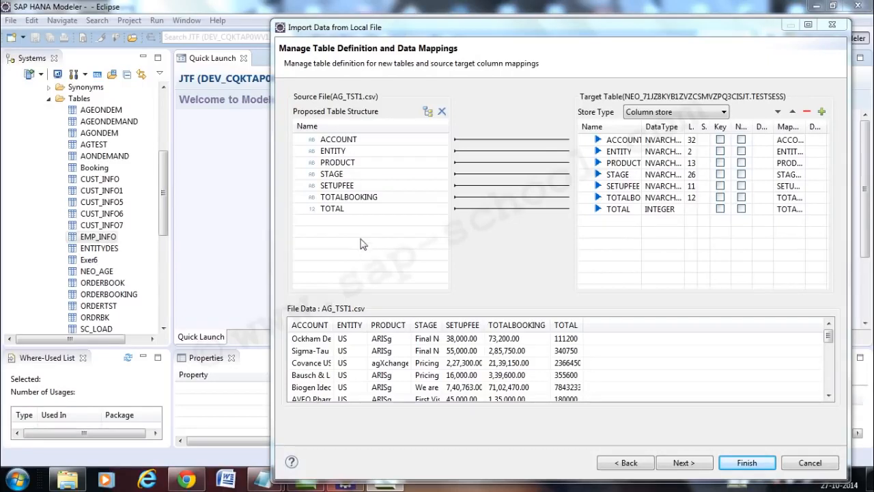
Step: Mark ACCOUNT and PRODUCT as key columns of the column-store target table and finish the import
left_click(426, 111)
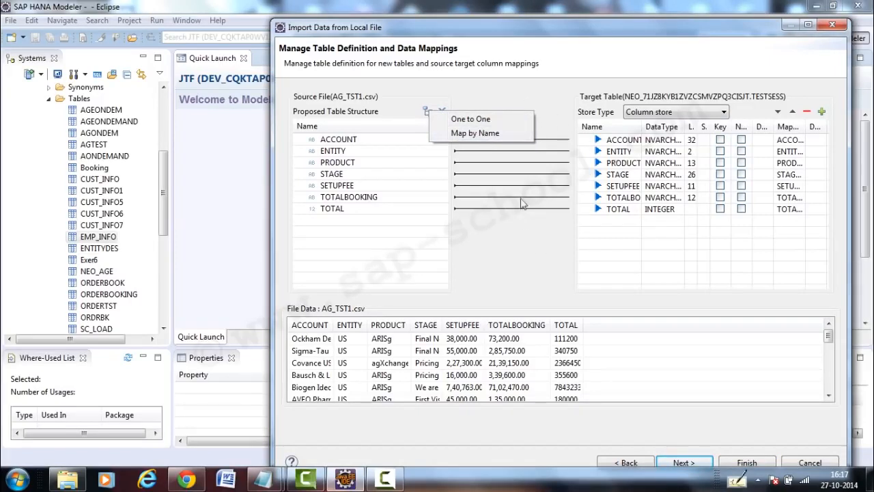
left_click(720, 141)
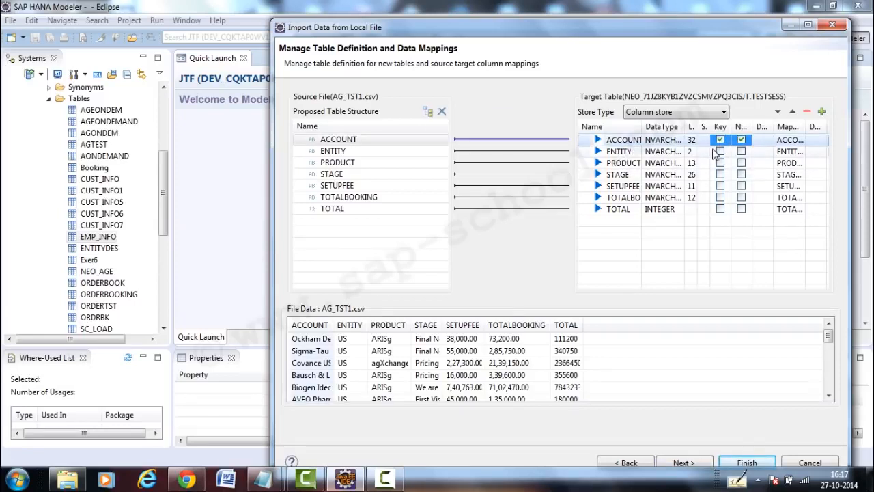
left_click(720, 164)
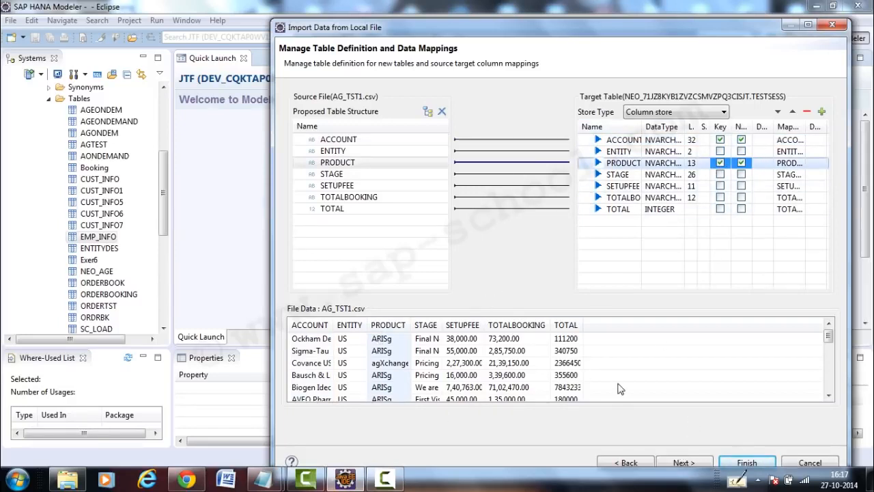
left_click(684, 463)
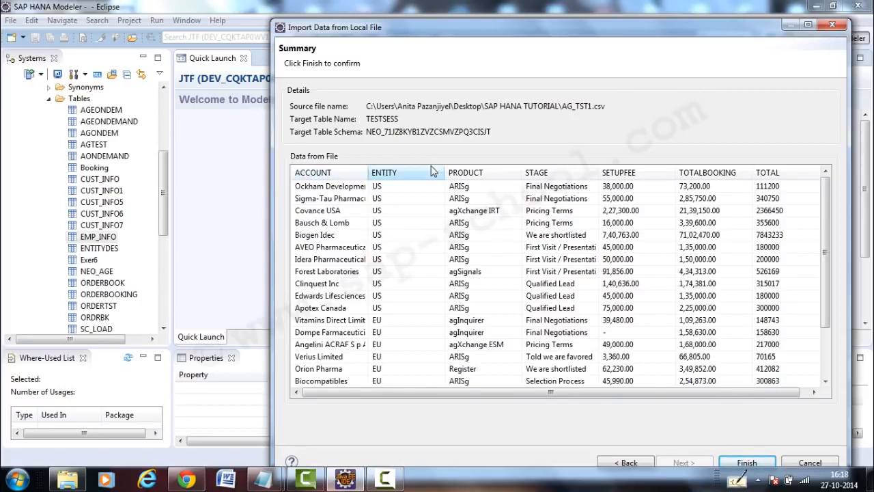
left_click(766, 464)
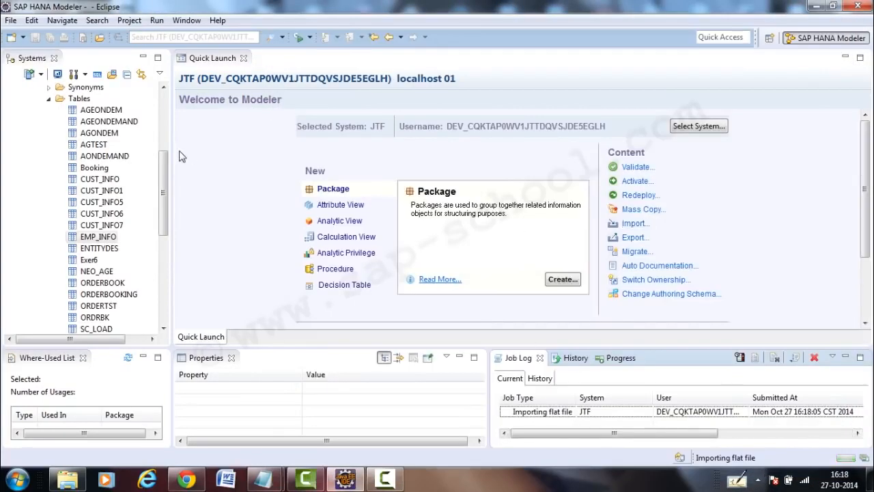
Step: Preview the data of the newly imported TESTSESS table and check the import's status in the job log
left_click_drag(161, 167, 160, 164)
left_click(80, 114)
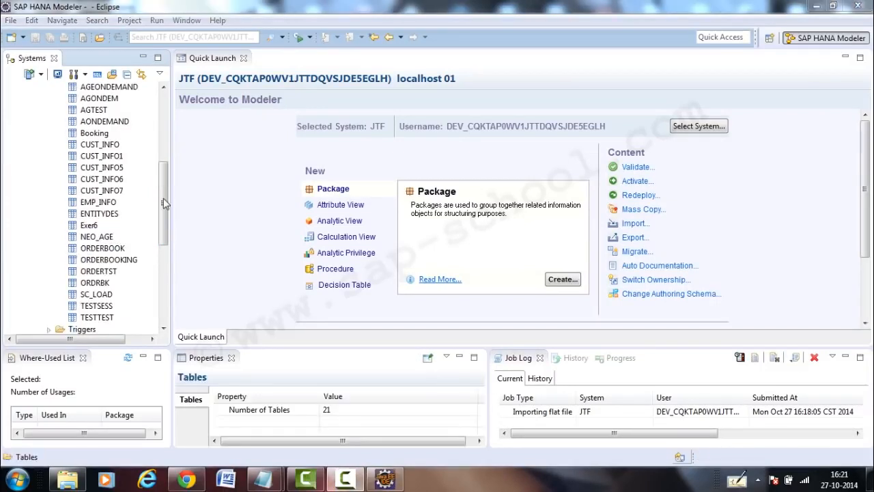
left_click(96, 306)
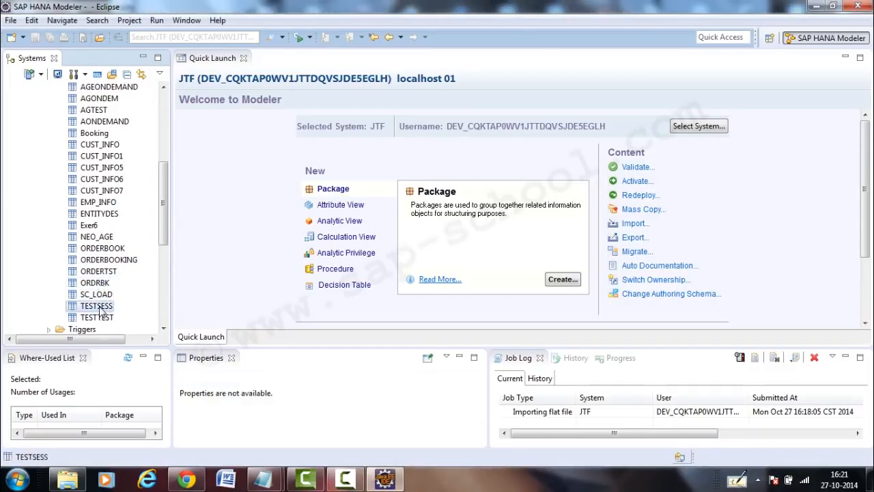
right_click(100, 308)
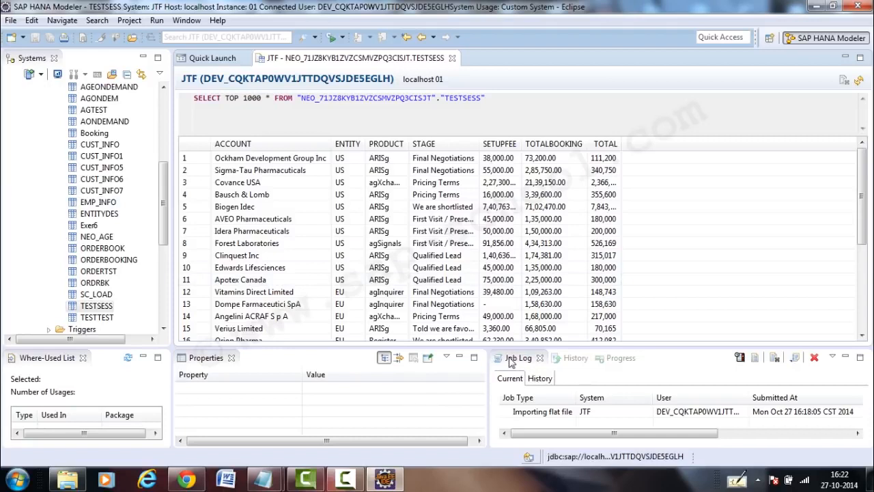
left_click_drag(548, 438, 725, 435)
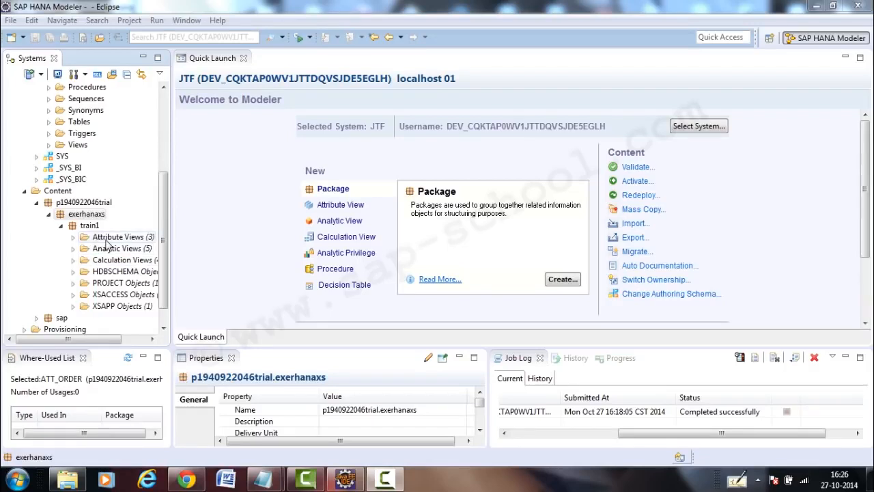
Step: Start a new attribute view in the train1 package with ATT_TEST as its name and label
left_click(87, 229)
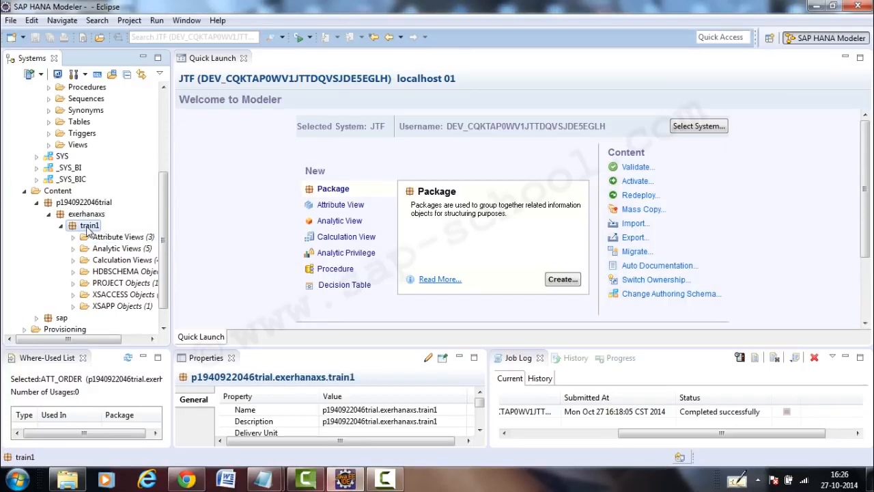
right_click(88, 231)
mouse_move(124, 255)
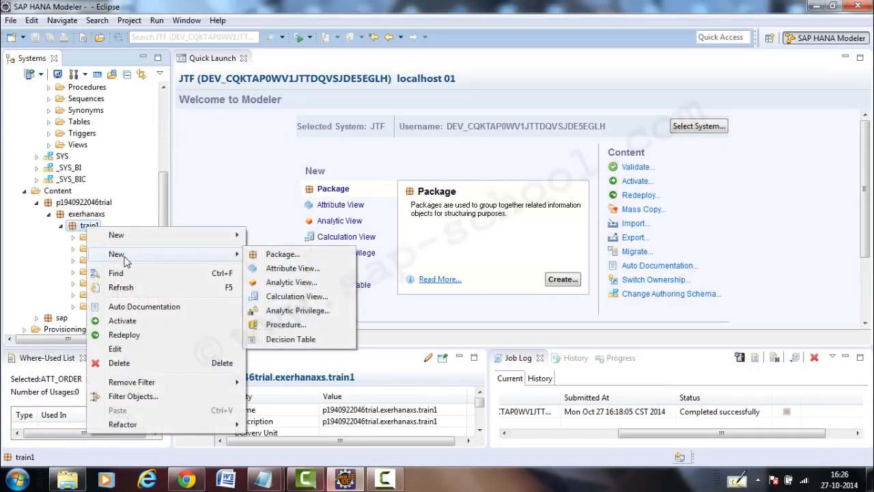
left_click(271, 282)
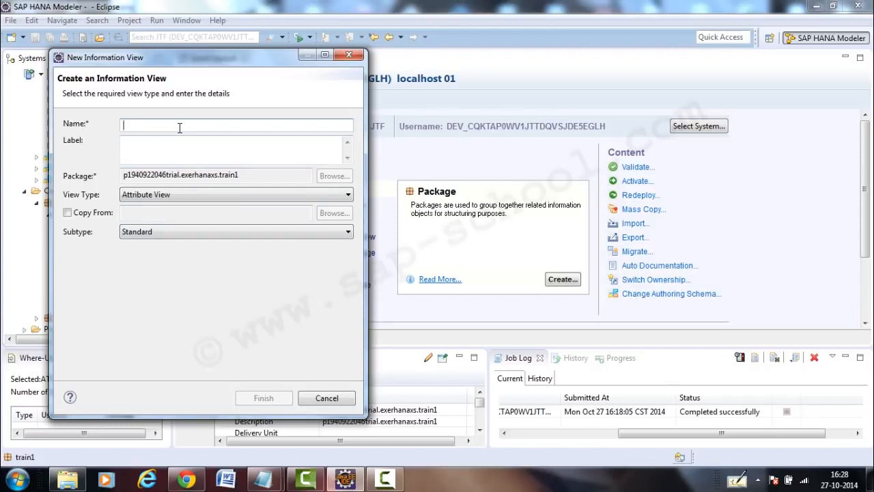
type("ATT_TETS")
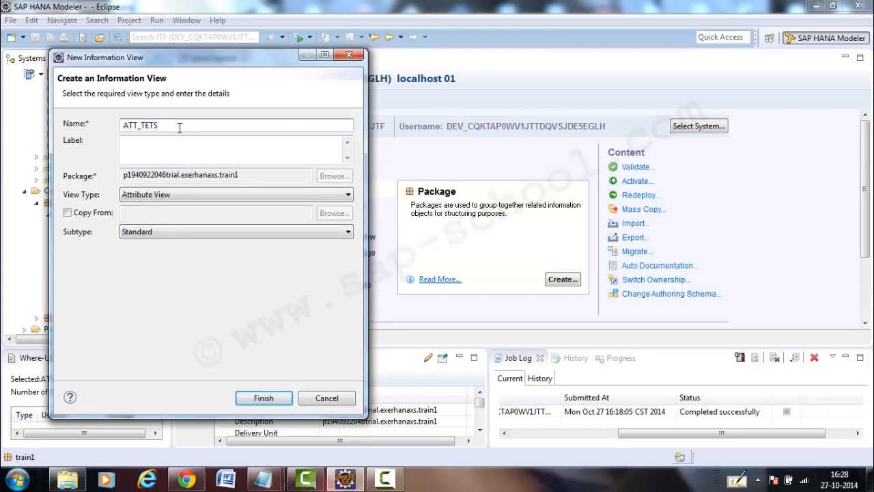
key("BackSpace")
key("BackSpace")
type("ST")
left_click(159, 153)
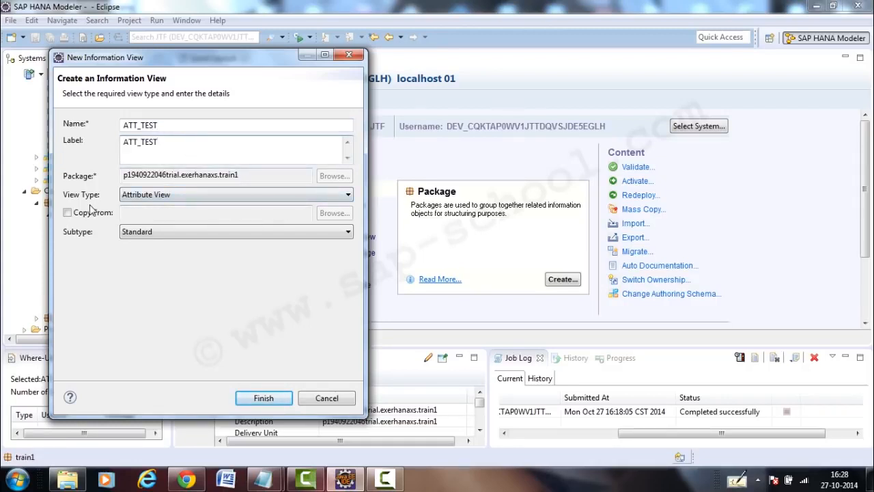
Step: Keep the view type Attribute View and subtype Standard, without copying from another view, and create the view
left_click(349, 198)
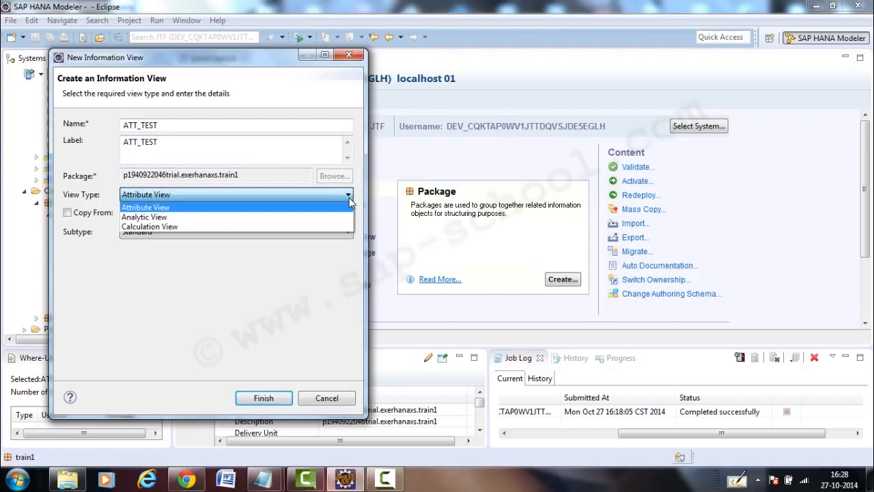
left_click(189, 211)
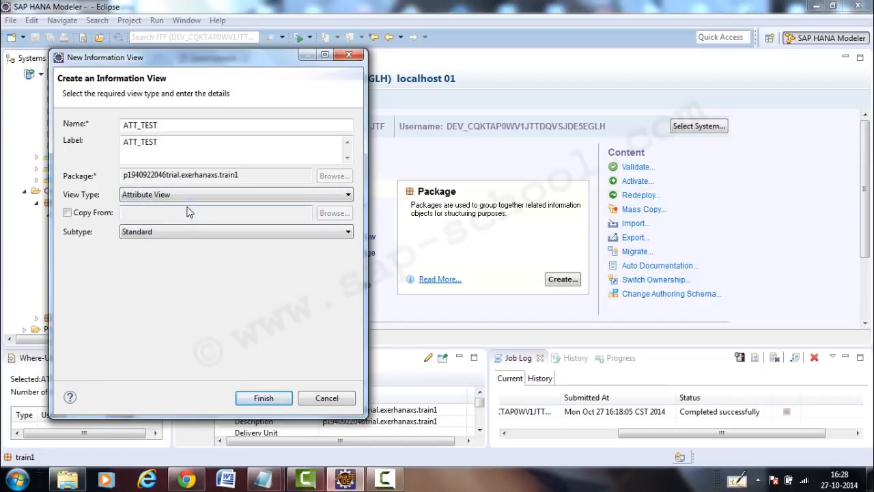
left_click(67, 214)
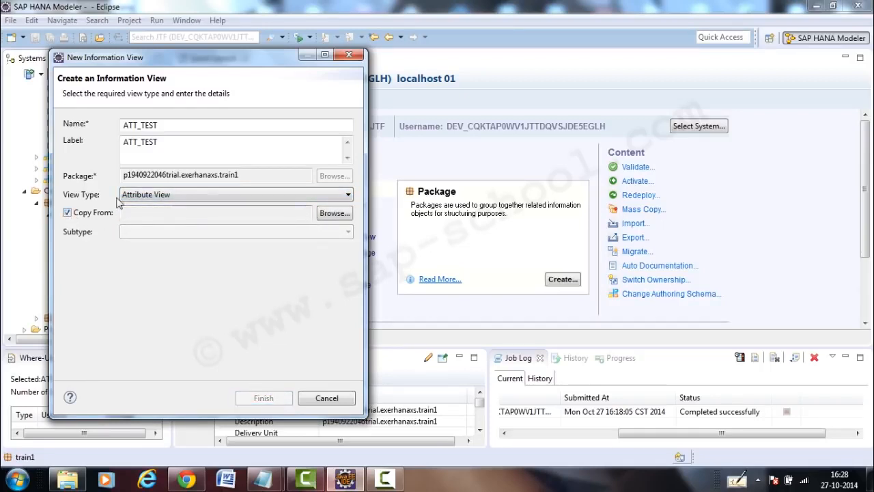
left_click(67, 214)
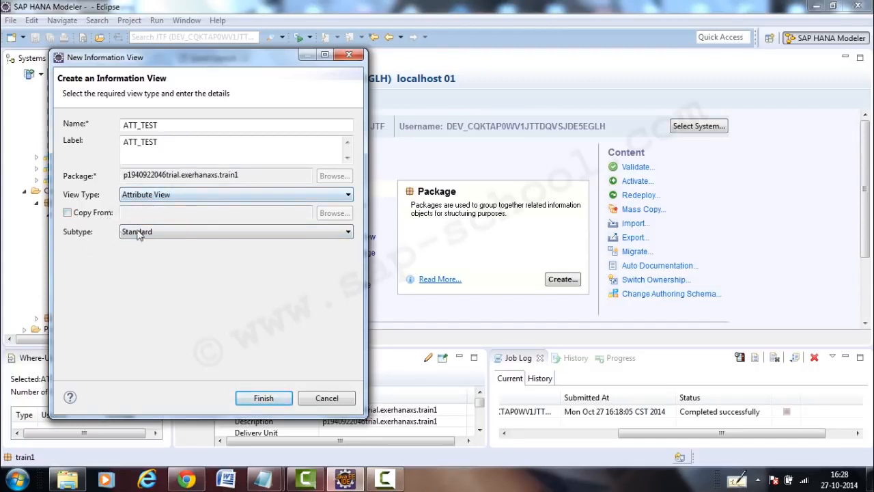
left_click(266, 233)
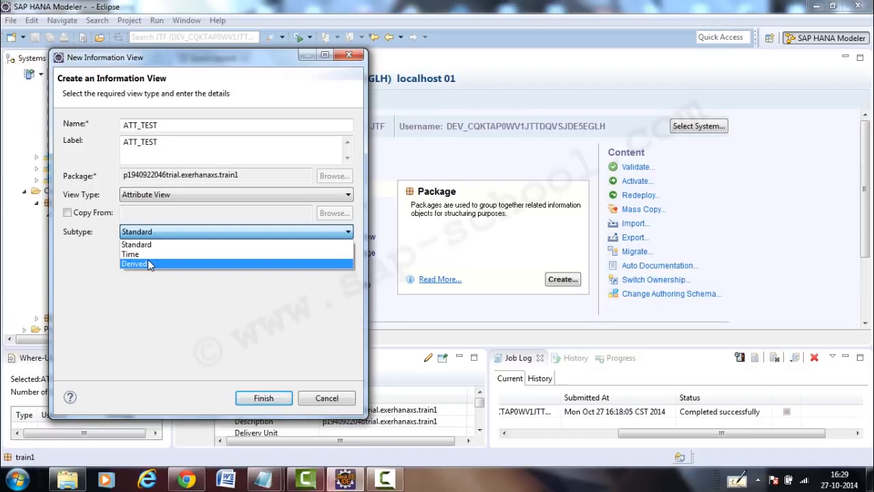
left_click(71, 219)
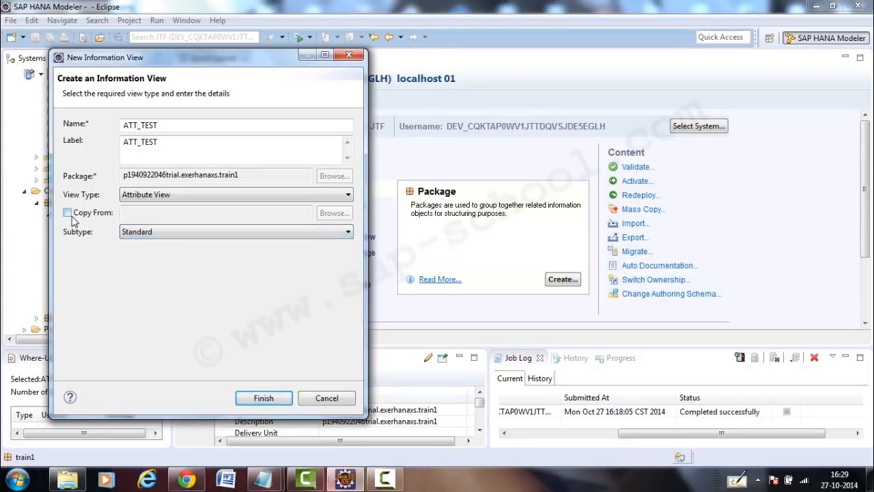
left_click(258, 400)
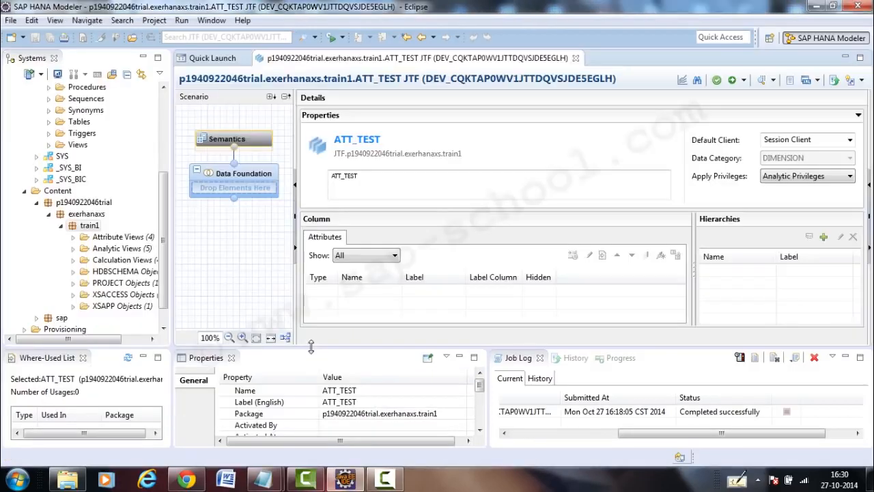
Step: Enlarge the ATT_TEST editor with its properties collapsed and examine the Semantics and Data Foundation nodes
left_click_drag(311, 347, 311, 403)
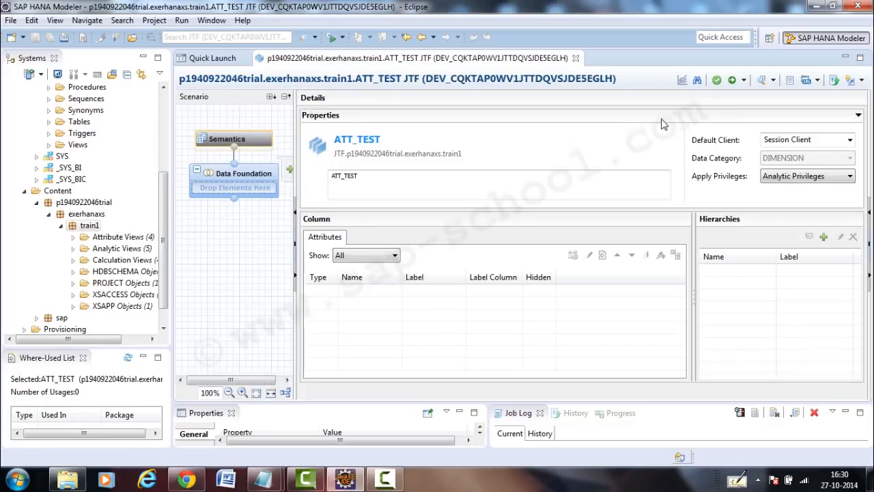
left_click(859, 115)
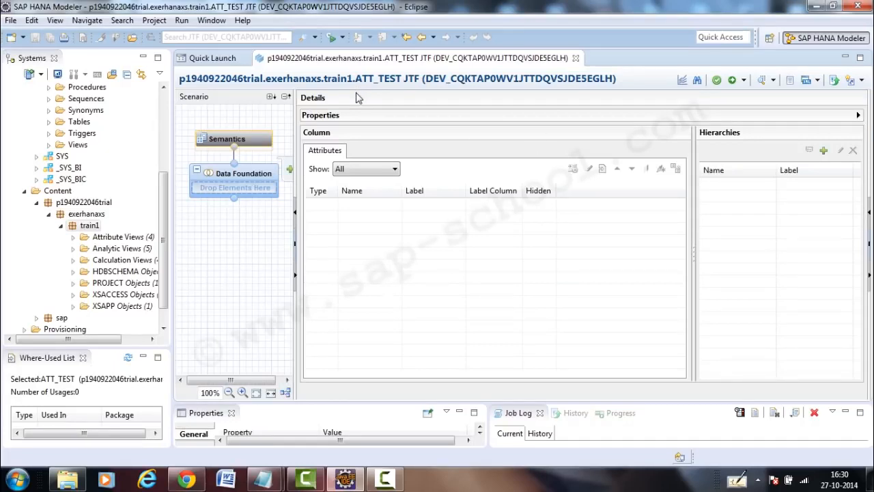
left_click(229, 178)
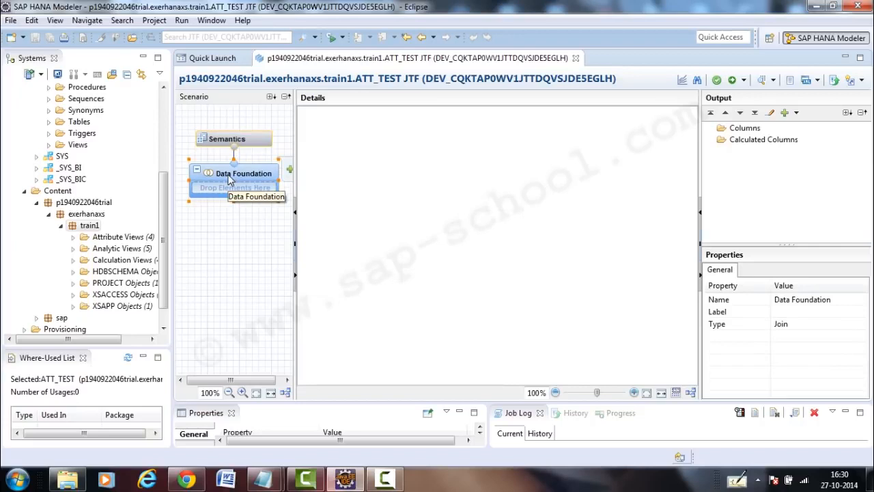
left_click(224, 136)
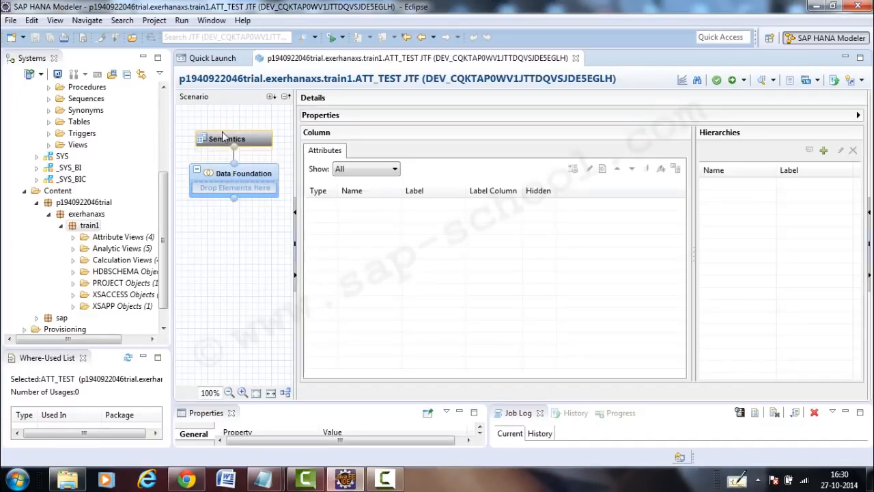
left_click(221, 181)
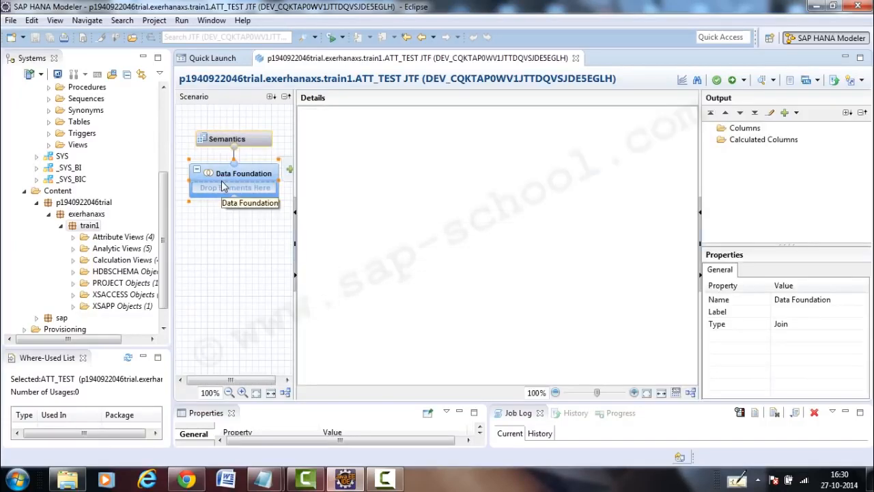
left_click(221, 139)
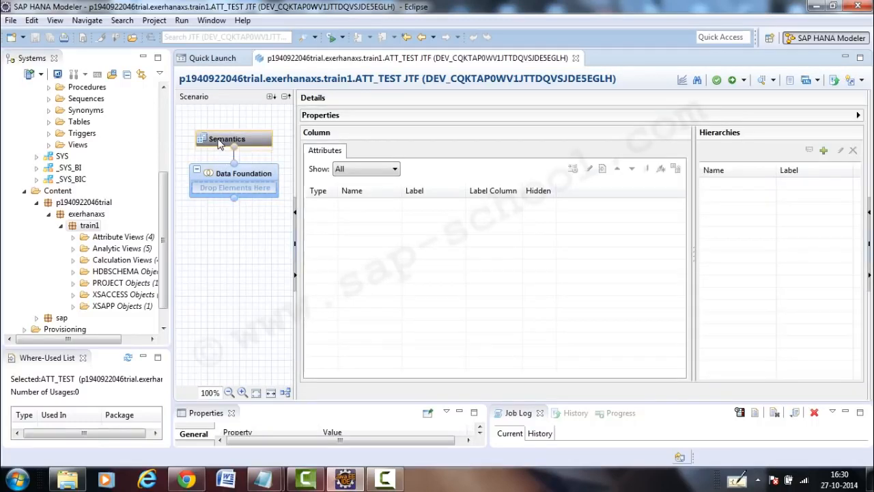
left_click(211, 190)
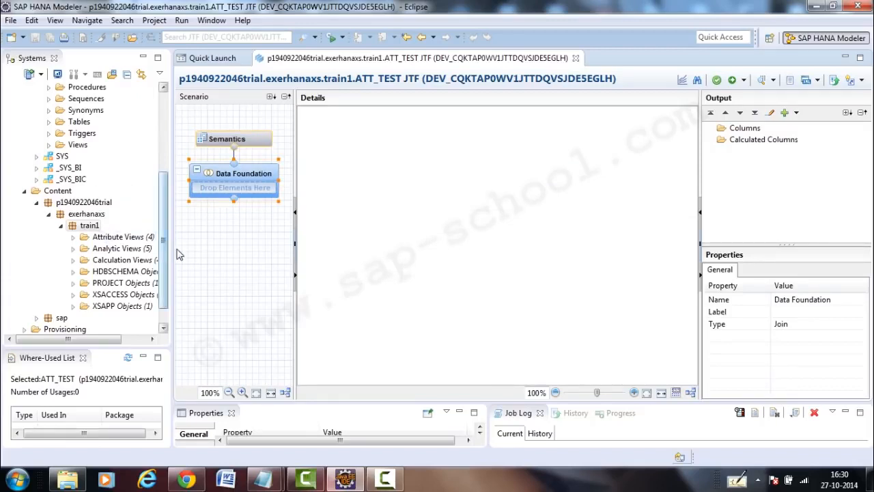
Step: Add the ORDERBOOKING and ENTITYDES tables from the NEO schema to the Data Foundation and select the ORDERBOOKING table
left_click_drag(163, 238, 164, 191)
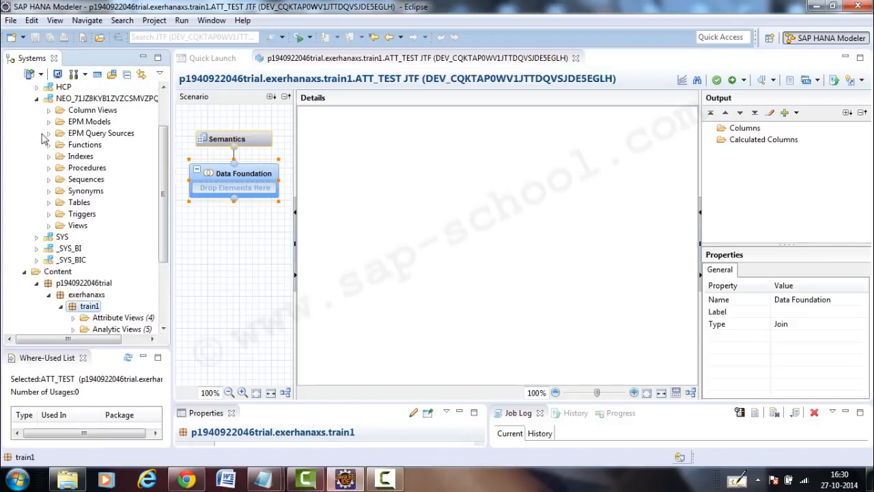
left_click(49, 204)
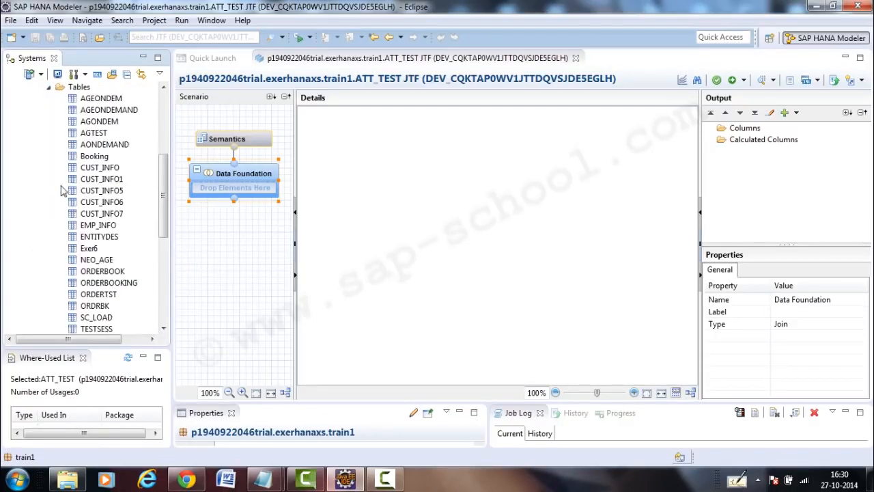
scroll(163, 198, "down", 1)
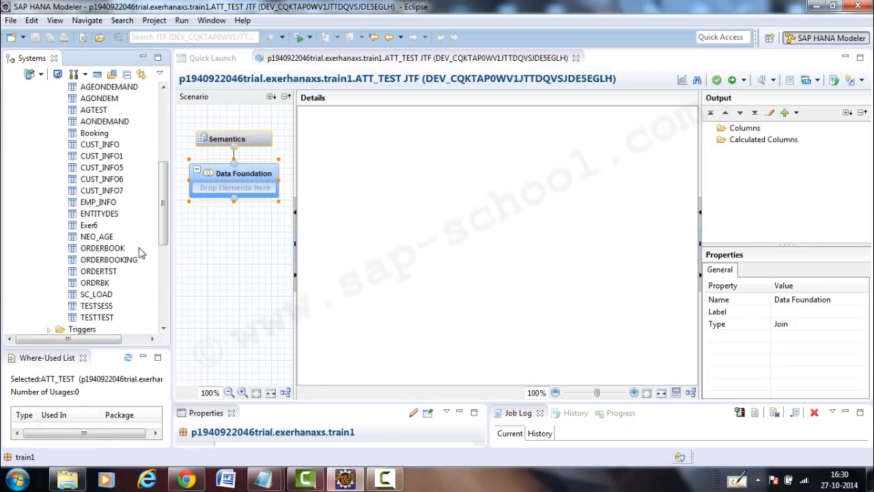
left_click_drag(126, 266, 257, 195)
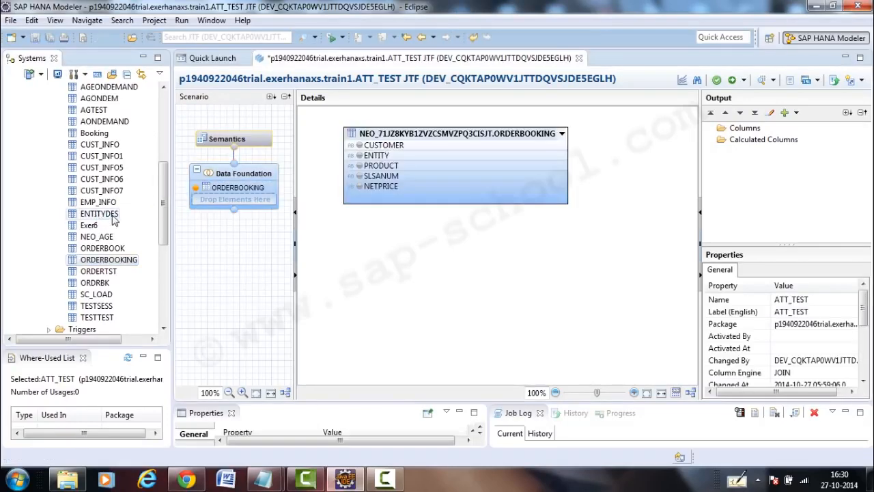
left_click_drag(112, 215, 250, 201)
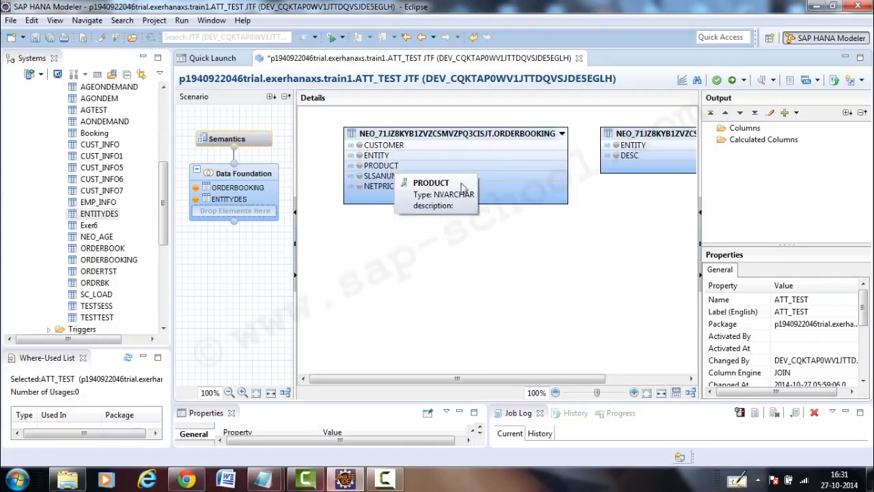
left_click(386, 189)
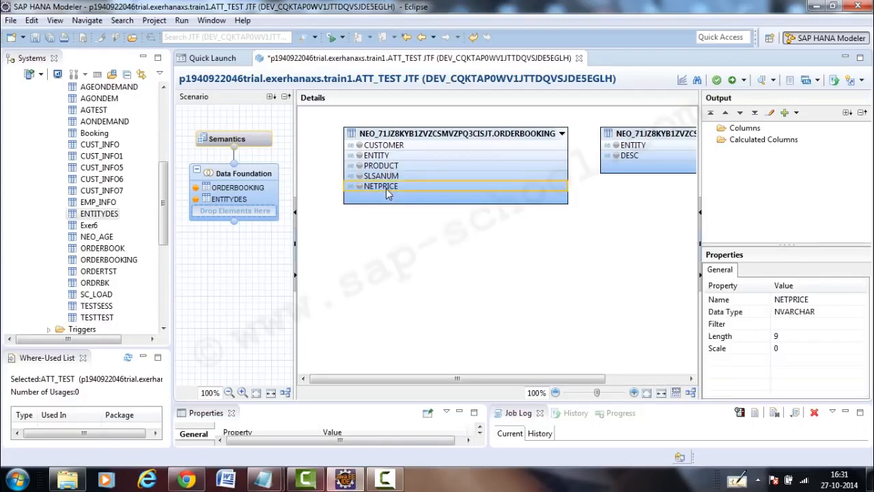
left_click(467, 133)
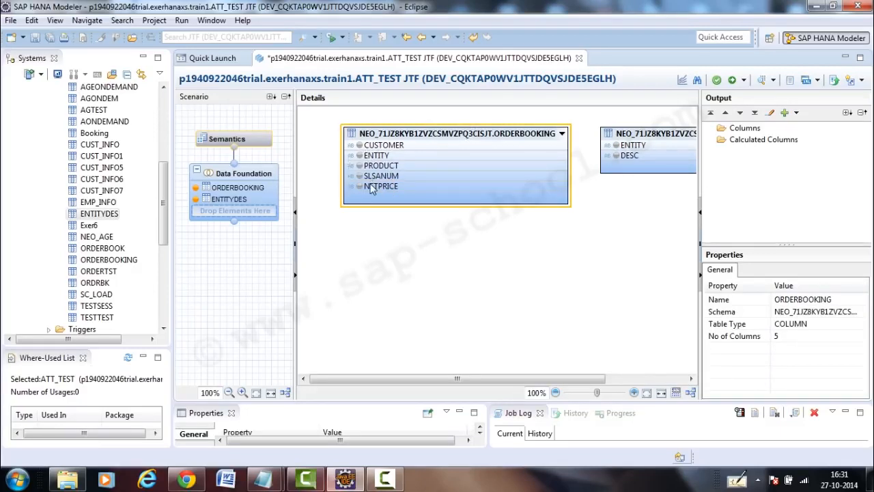
Step: Join the ORDERBOOKING and ENTITYDES tables in the Data Foundation on their ENTITY columns
left_click(642, 134)
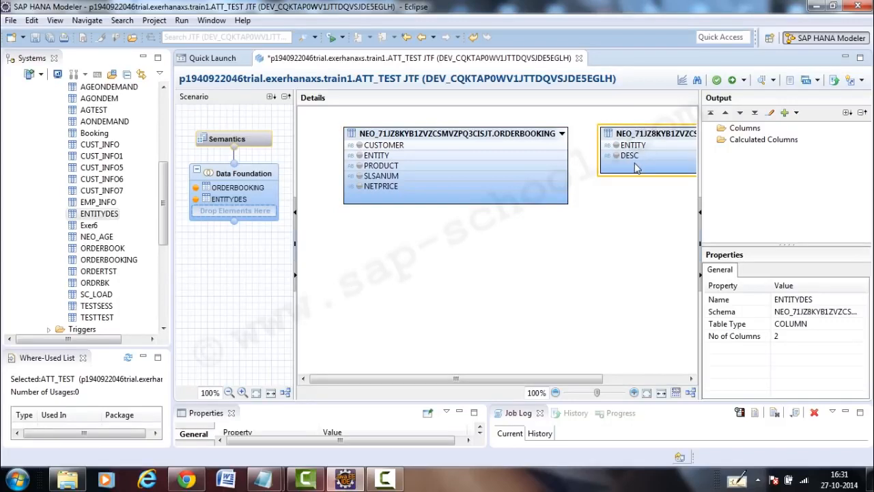
left_click(536, 158)
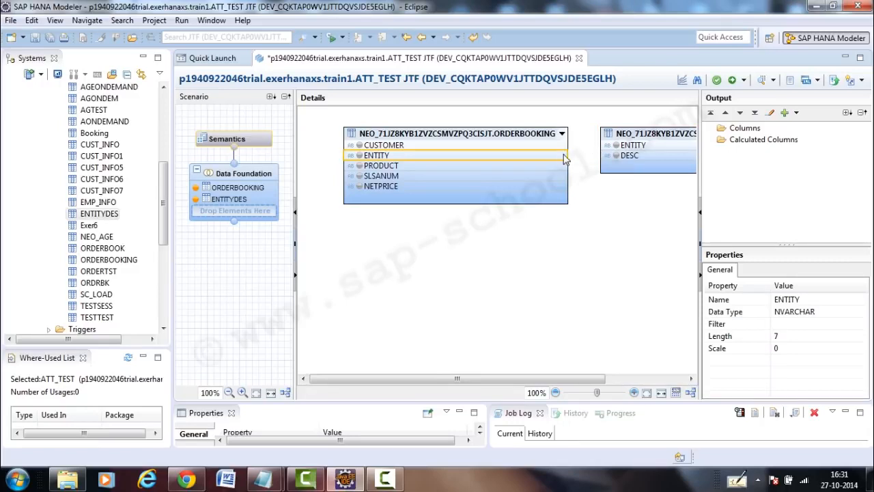
left_click_drag(564, 158, 597, 145)
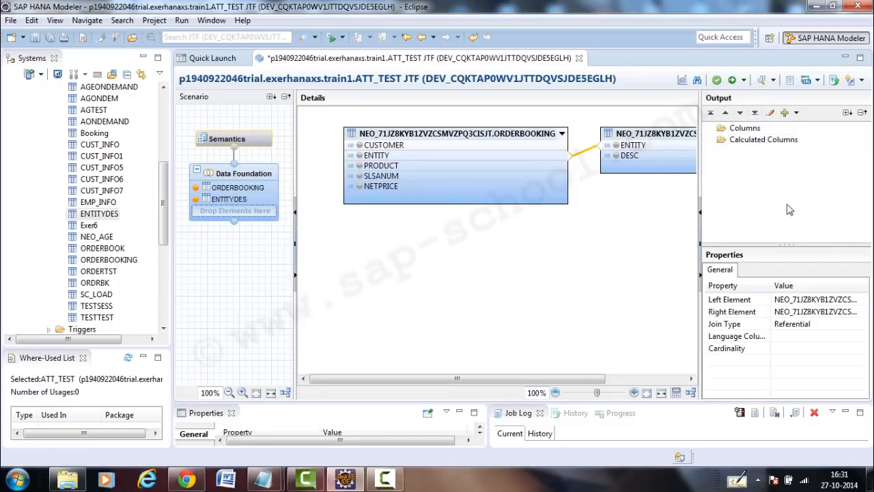
Step: Add CUSTOMER, PRODUCT, SLSANUM, NETPRICE and ENTITY from ORDERBOOKING, plus DESC from ENTITYDES, to the output columns
left_click(740, 130)
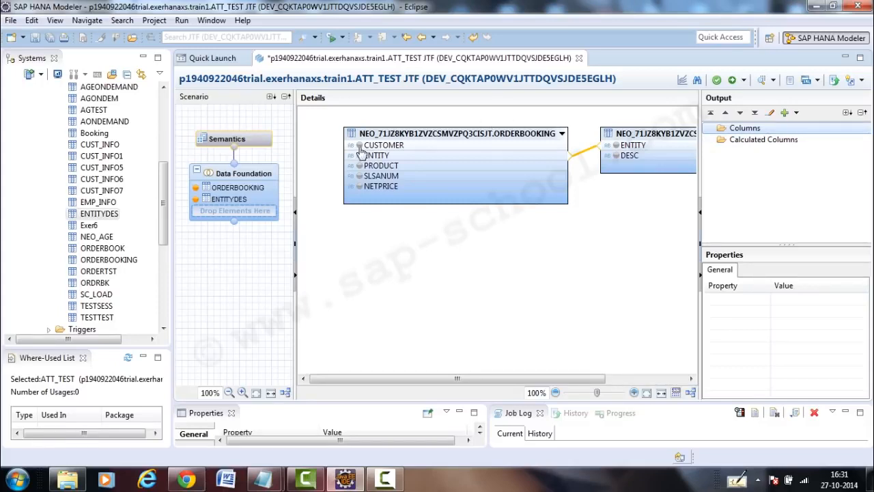
mouse_move(360, 149)
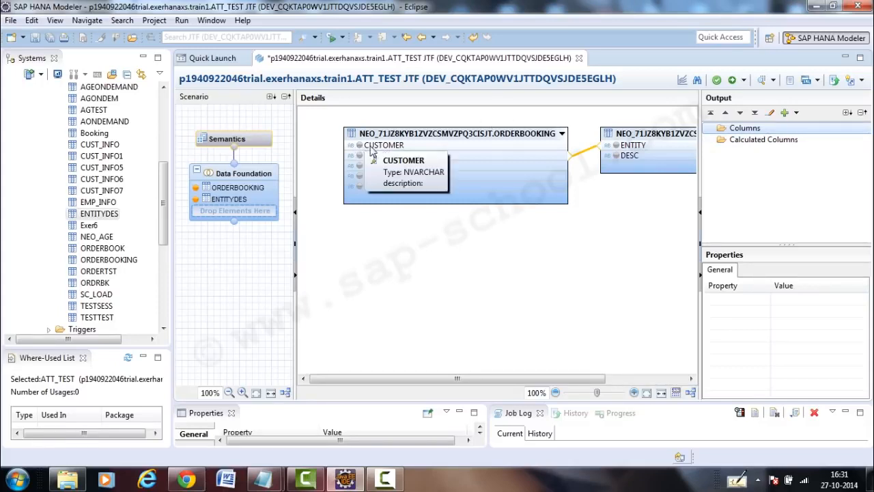
left_click(360, 147)
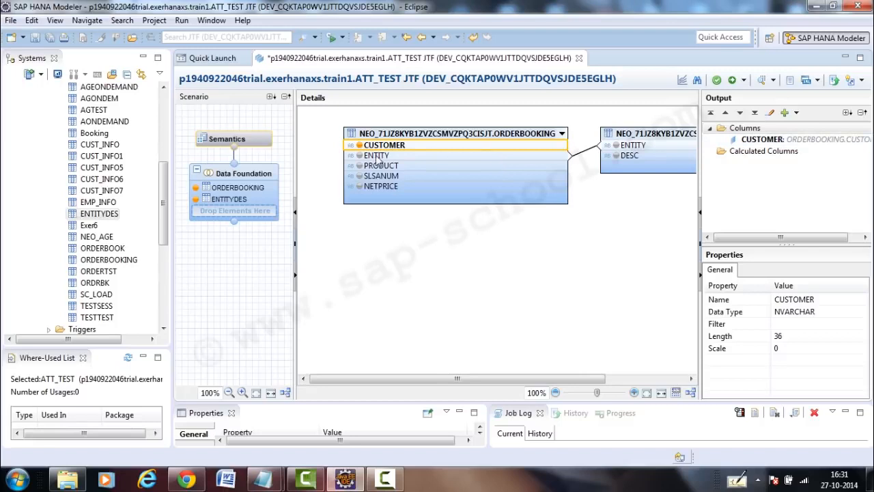
left_click(360, 167)
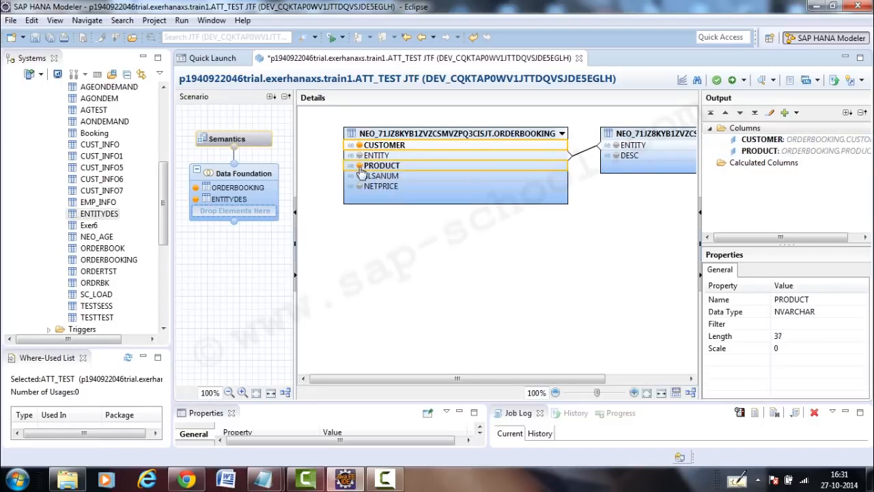
left_click(360, 175)
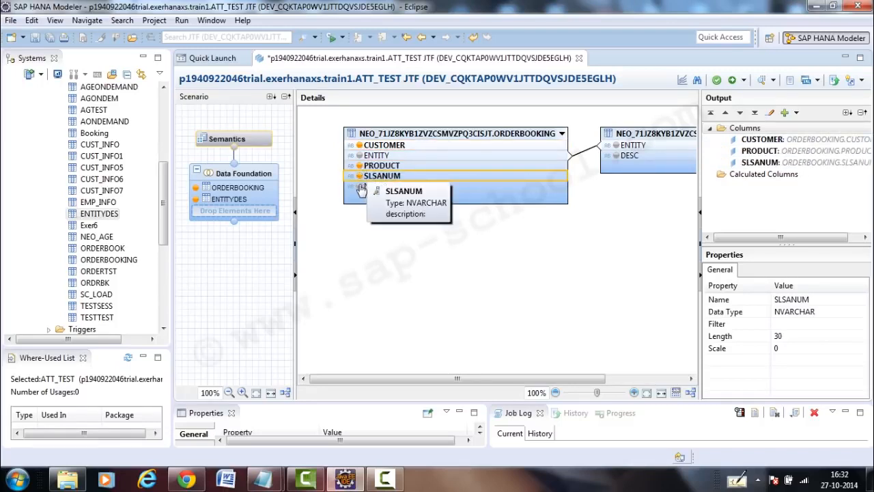
left_click(360, 186)
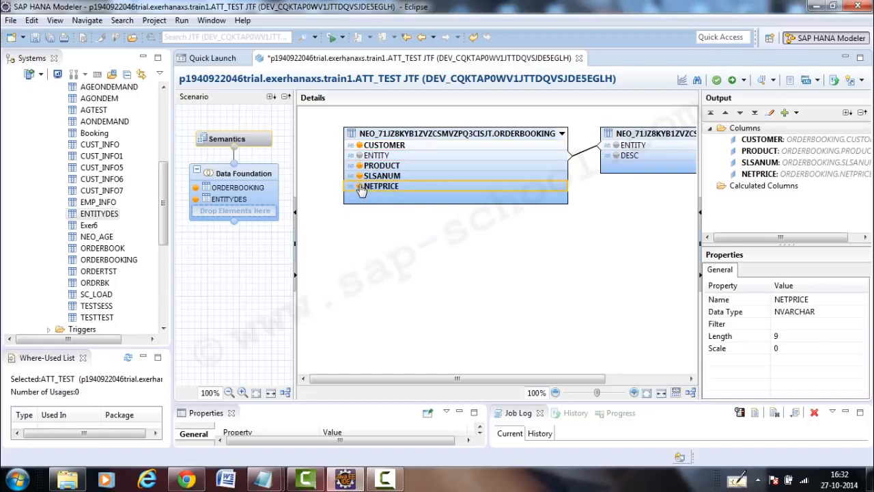
left_click(620, 157)
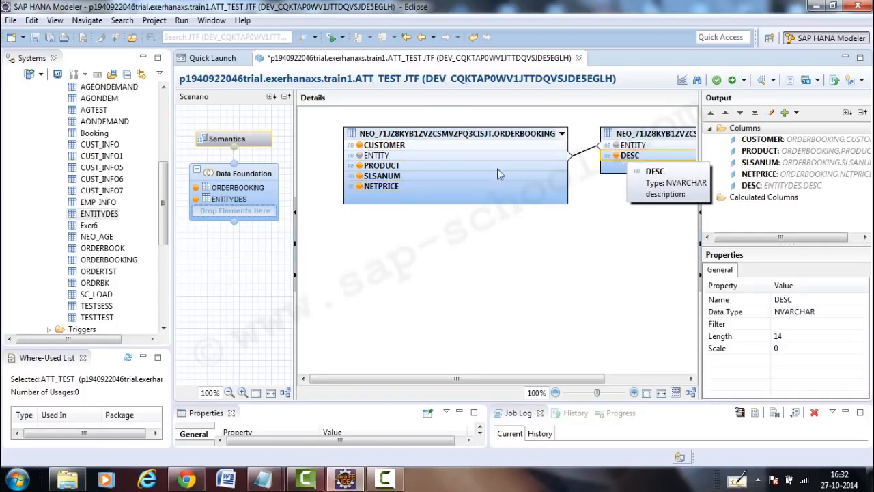
left_click(360, 157)
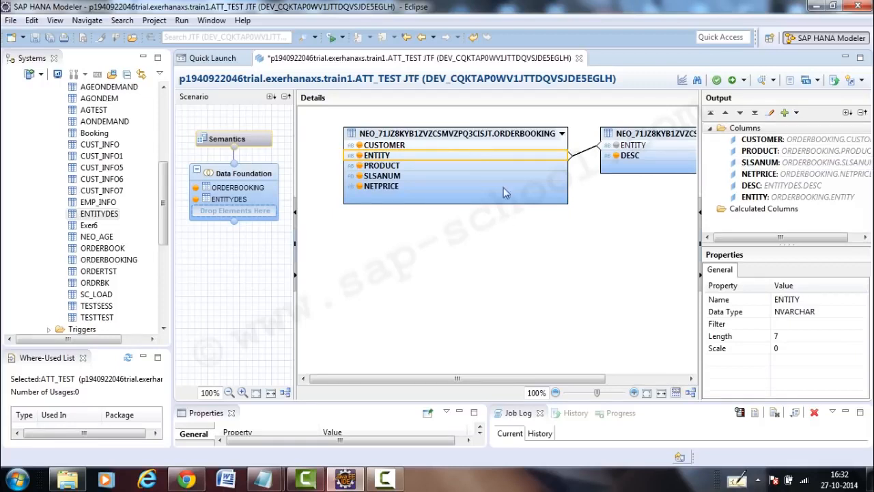
Step: Set CUSTOMER's type to Key Attribute in the Semantics node and activate the ATT_TEST view
left_click(227, 139)
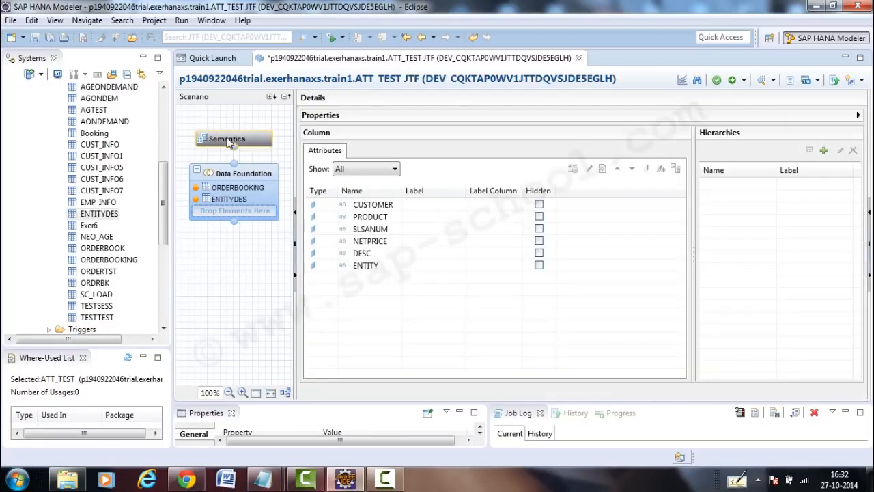
left_click(371, 203)
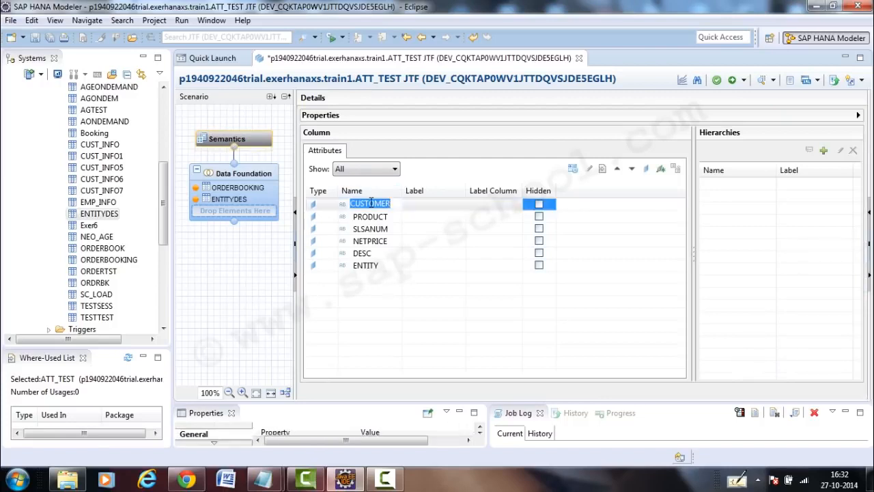
left_click(328, 207)
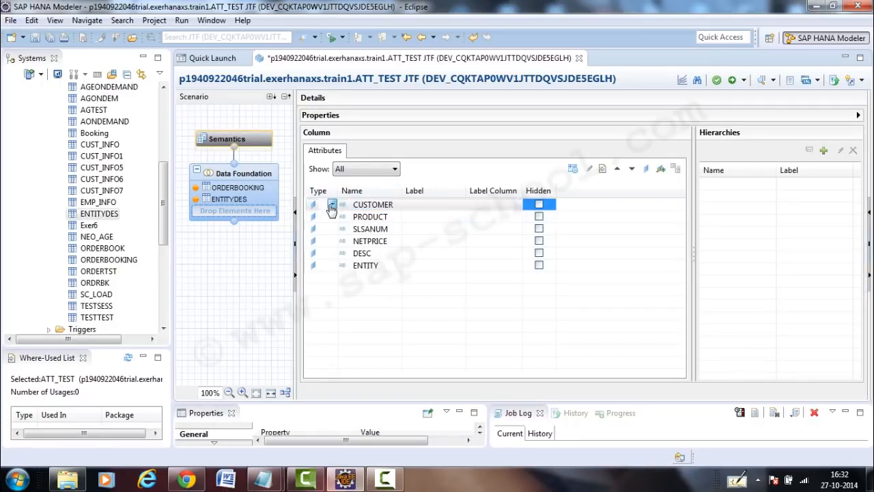
left_click(331, 206)
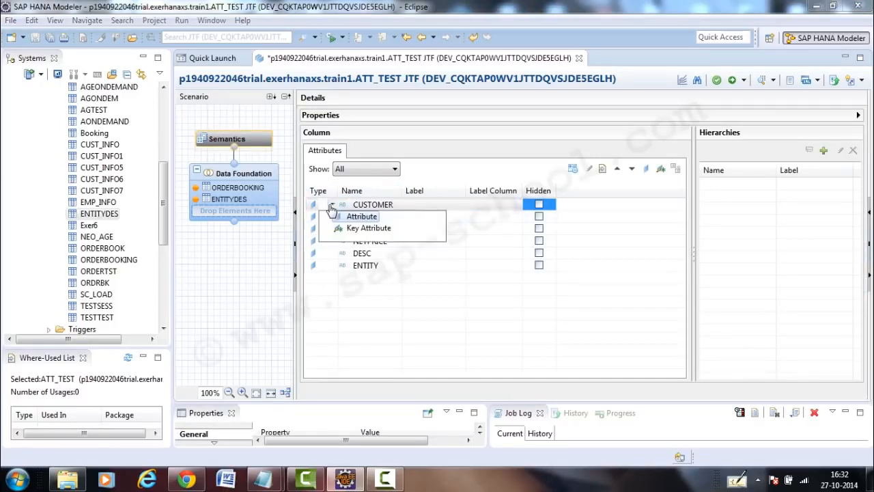
left_click(369, 231)
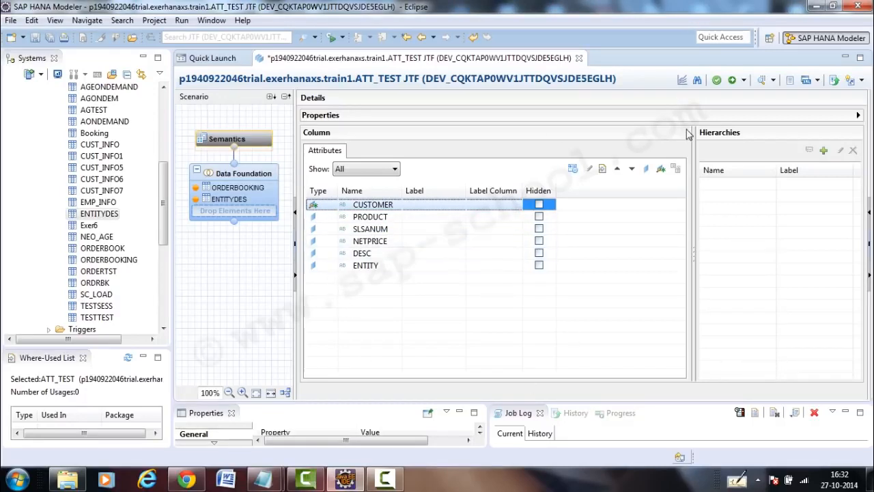
left_click(735, 87)
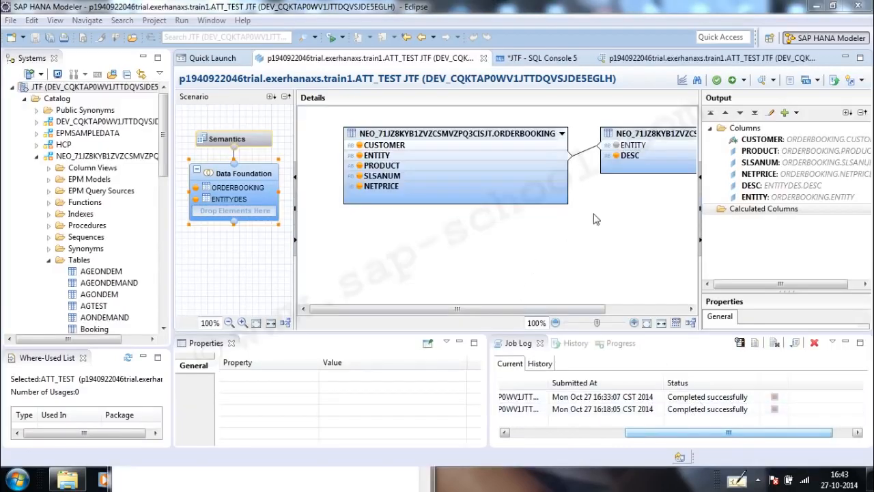
Step: Open the data preview of ATT_TEST and examine its raw data with the DESC column widened
left_click(763, 81)
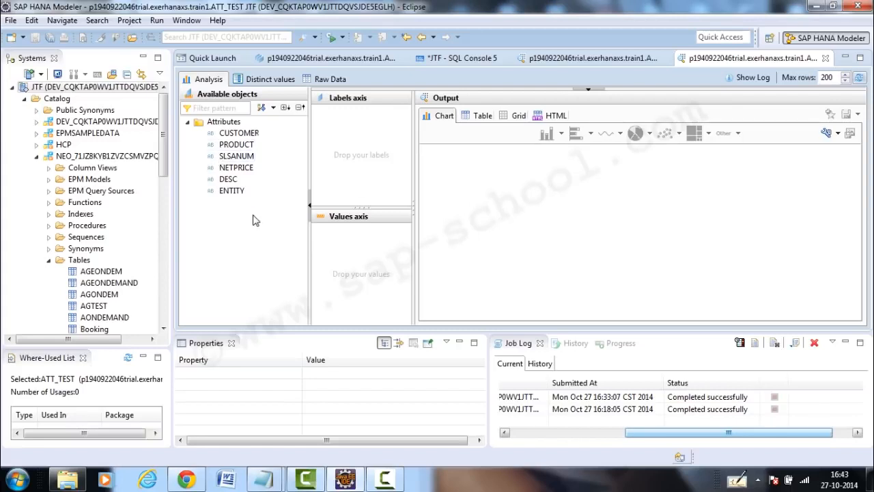
left_click(338, 79)
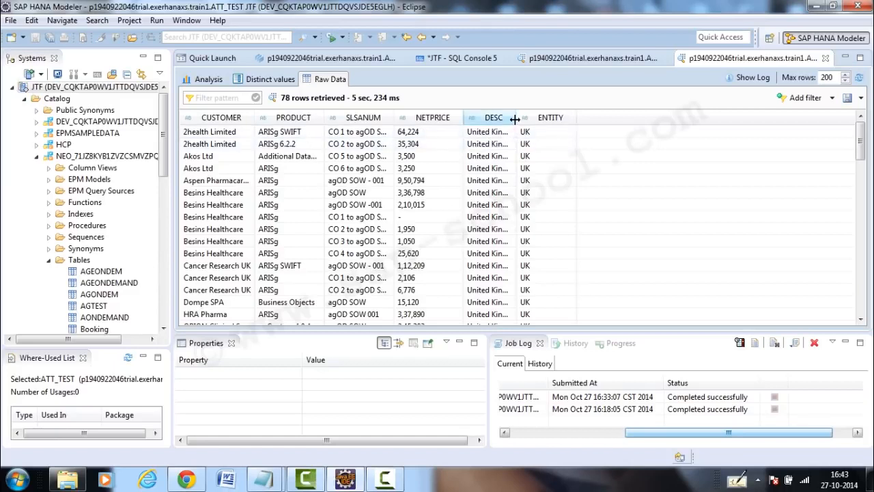
left_click_drag(515, 118, 558, 118)
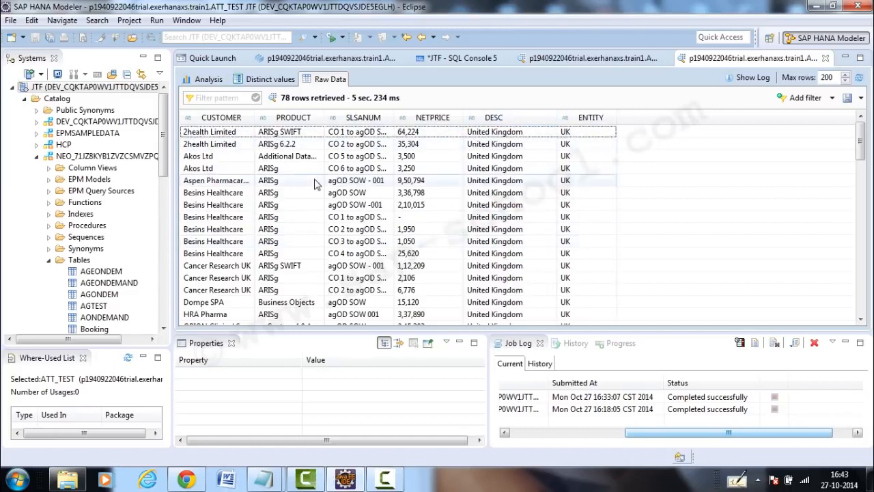
Step: Analyse the count of PRODUCT by CUSTOMER in the data preview and display it as a Pie chart
left_click(208, 81)
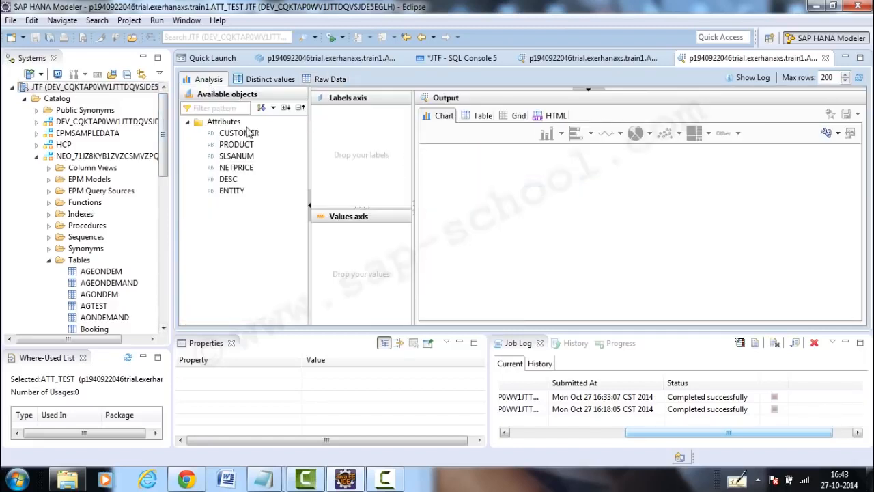
left_click_drag(239, 132, 355, 141)
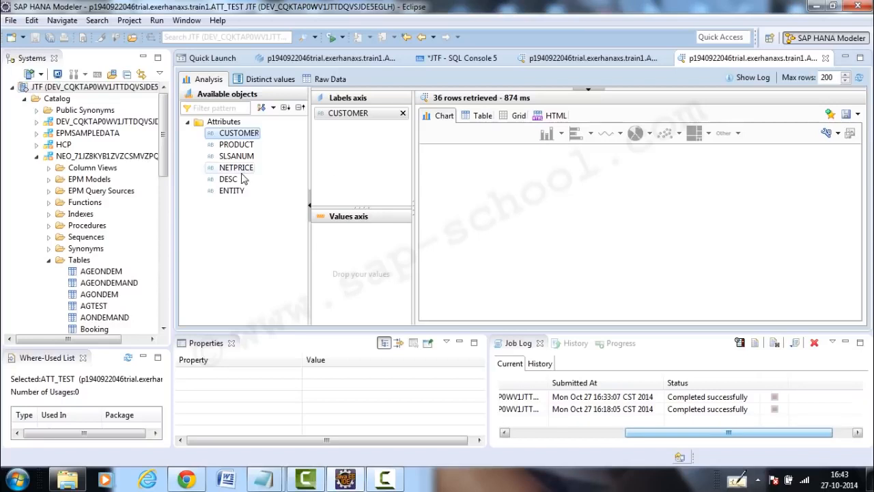
left_click_drag(236, 144, 369, 266)
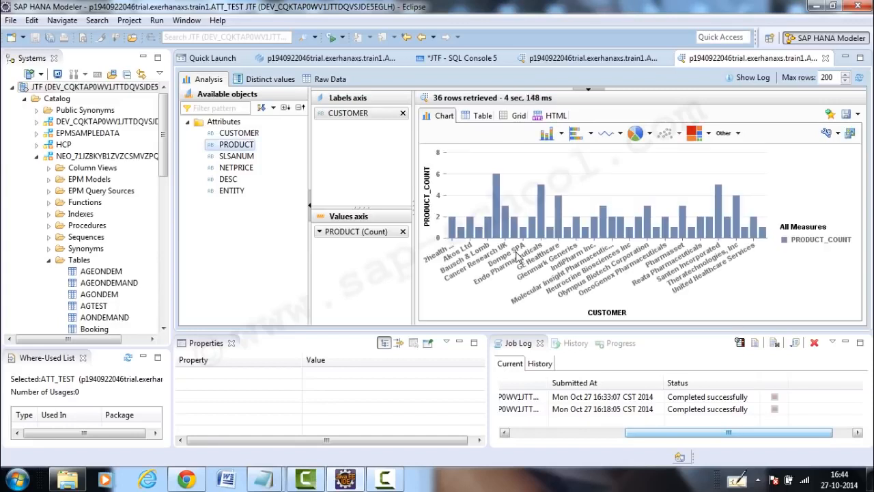
left_click(649, 133)
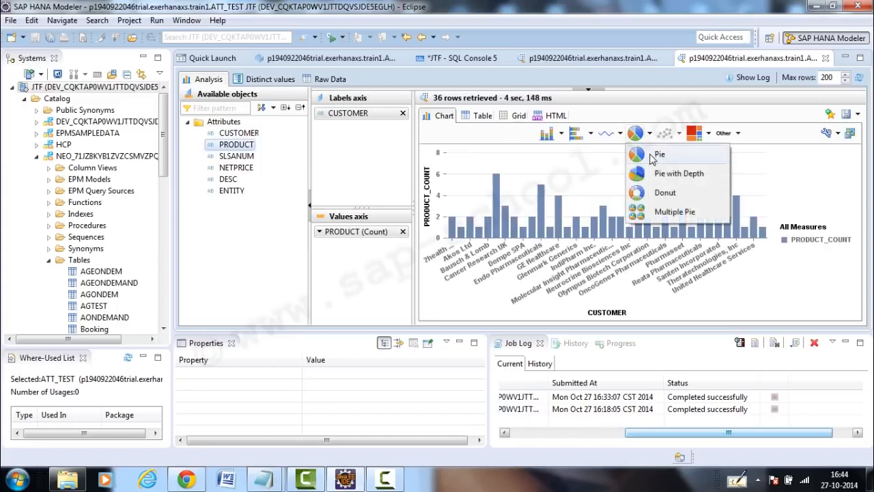
left_click(651, 156)
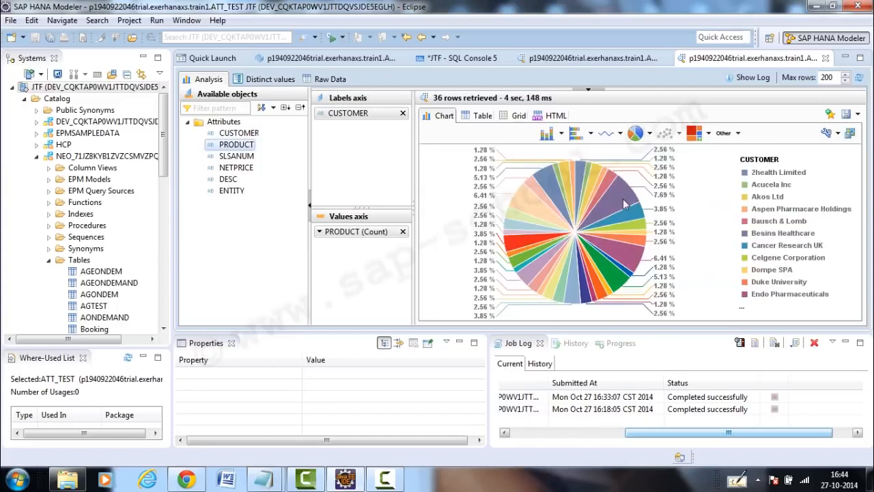
mouse_move(624, 203)
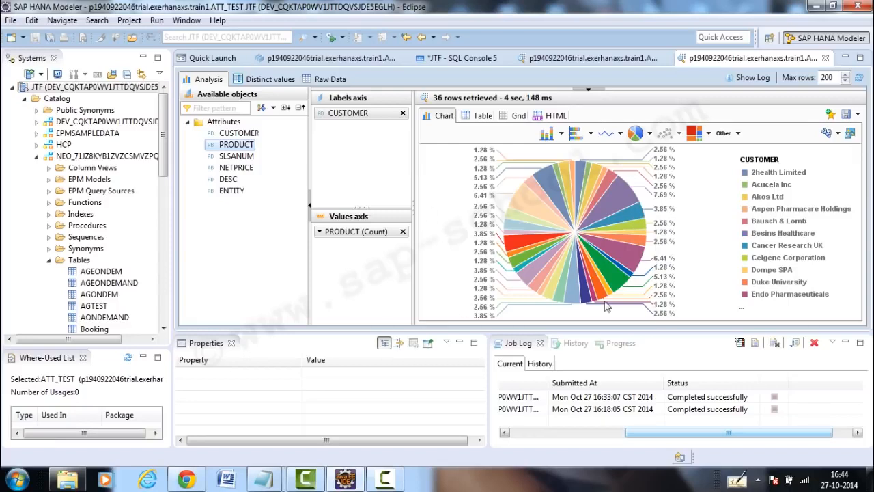
mouse_move(593, 292)
Step: Start a calculated column in ATT_TEST with Netprice*1000 as name and label and DECIMAL as data type
left_click(557, 59)
left_click(344, 59)
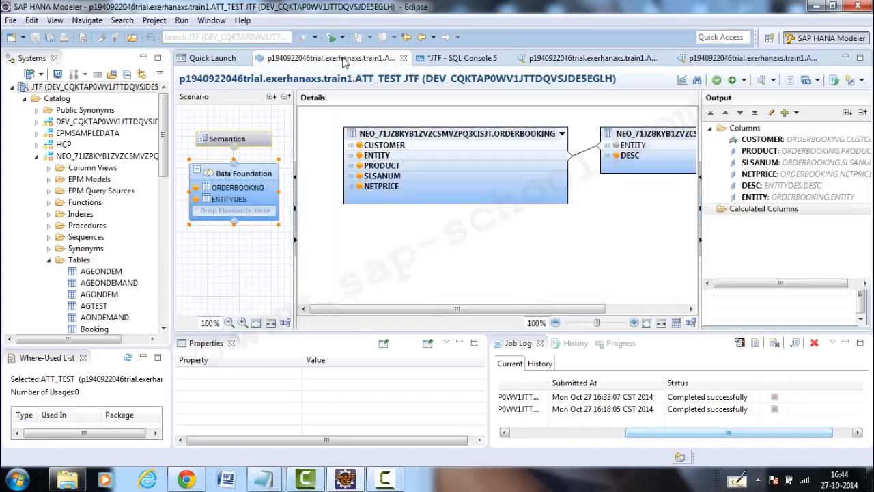
right_click(743, 214)
left_click(764, 224)
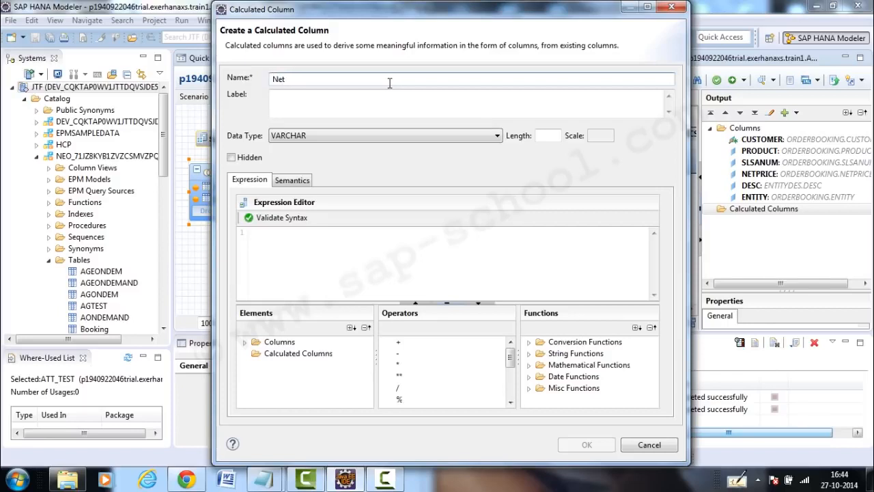
key("BackSpace")
type("ice*1000")
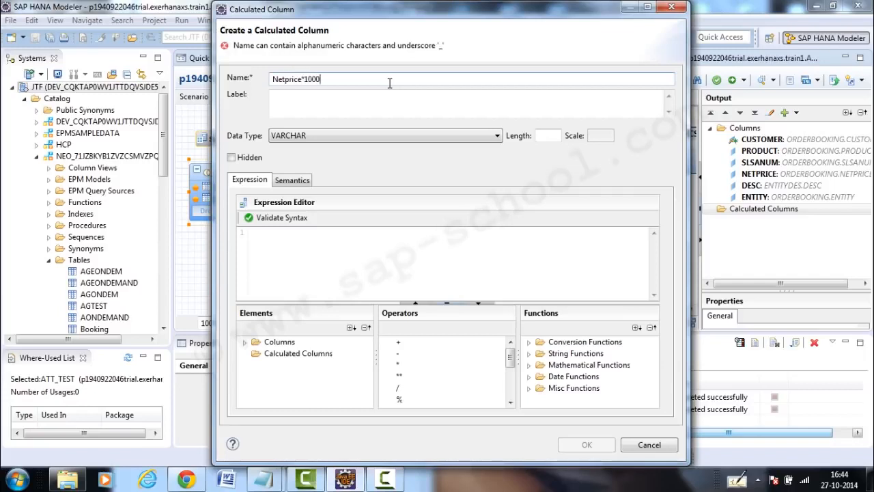
left_click(371, 100)
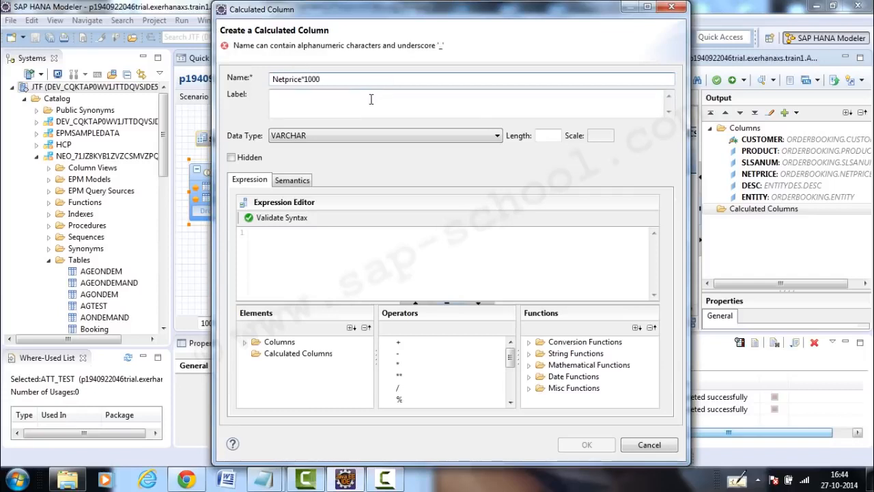
left_click(353, 134)
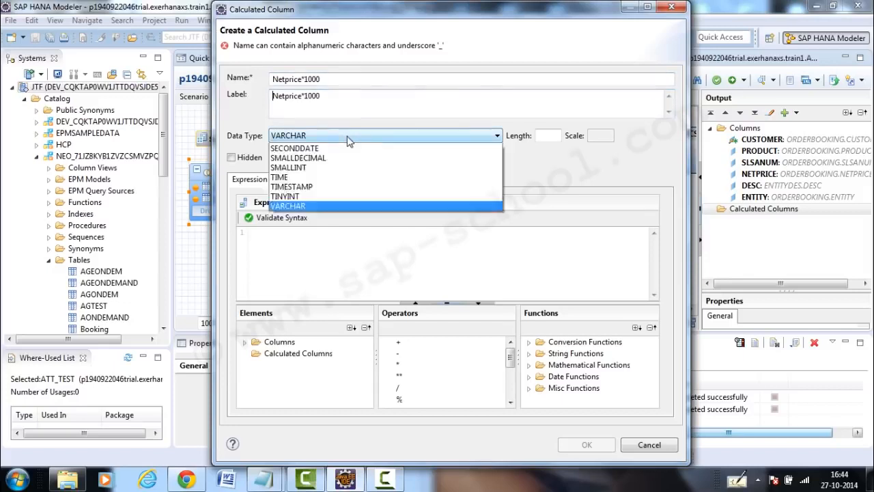
left_click(328, 171)
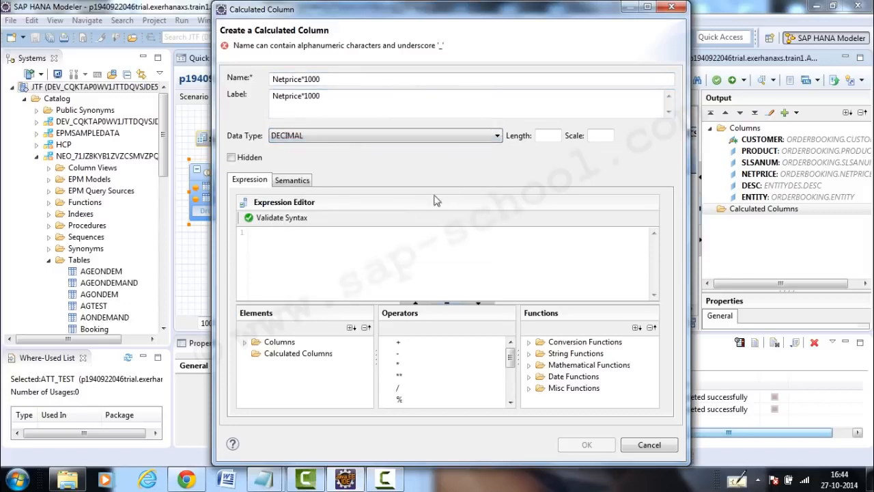
Step: Build the calculated column's expression as "NETPRICE" +'1000' from the NETPRICE element and the + operator, and validate its syntax
left_click(245, 342)
mouse_move(375, 361)
left_mouse_down()
mouse_move(374, 384)
mouse_move(372, 369)
left_mouse_up()
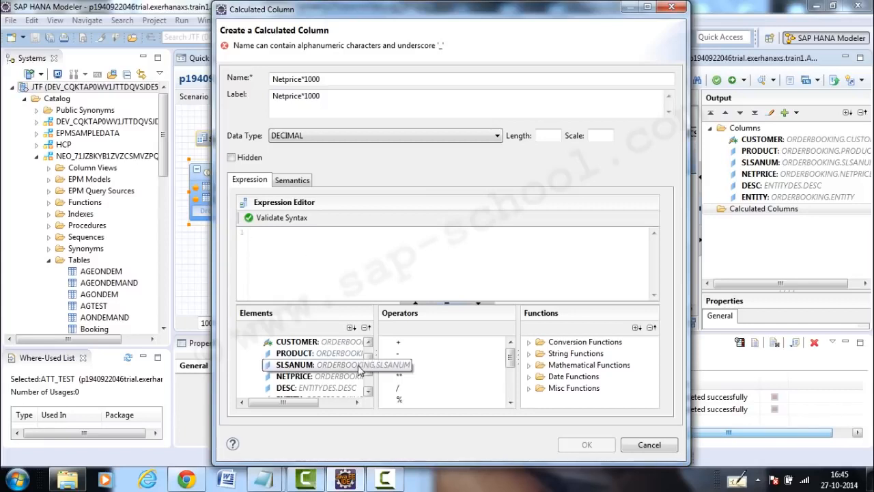
double_click(299, 377)
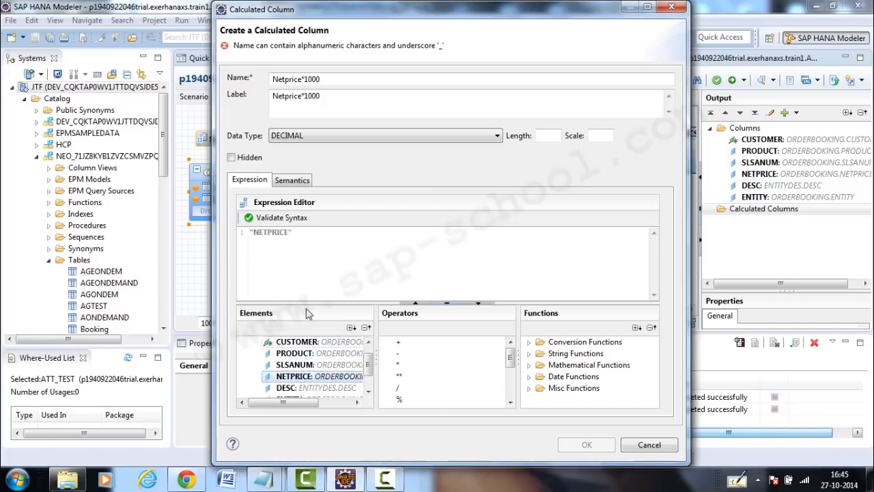
left_click(399, 342)
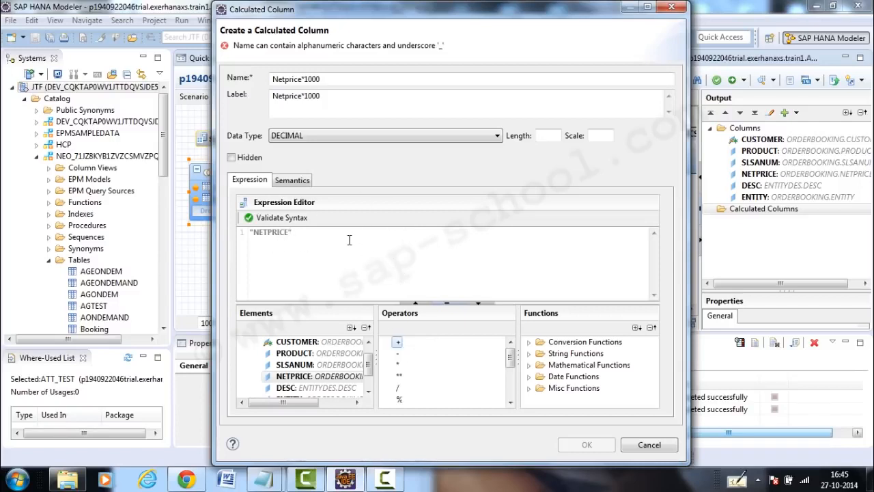
double_click(398, 343)
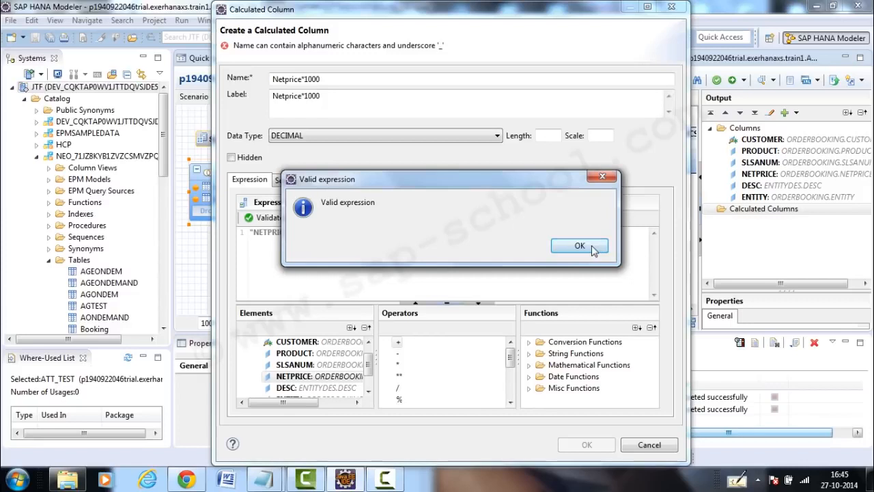
left_click(592, 248)
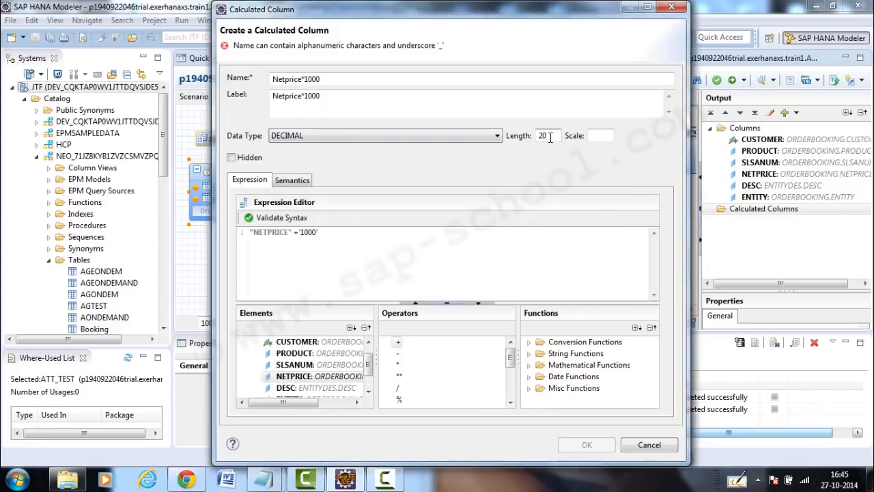
Step: Set the calculated column's length to 20 and scale to 2, change its name and label to Netprice1000, and create it
left_click(594, 135)
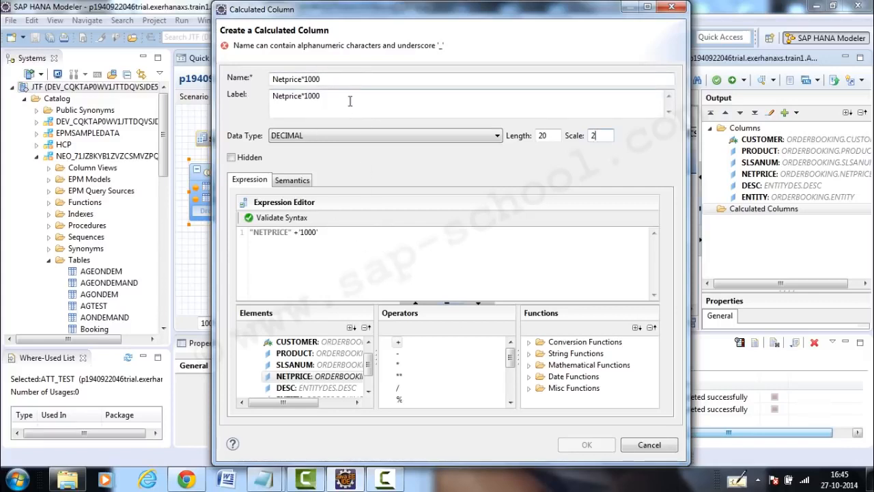
left_click(307, 79)
key("BackSpace")
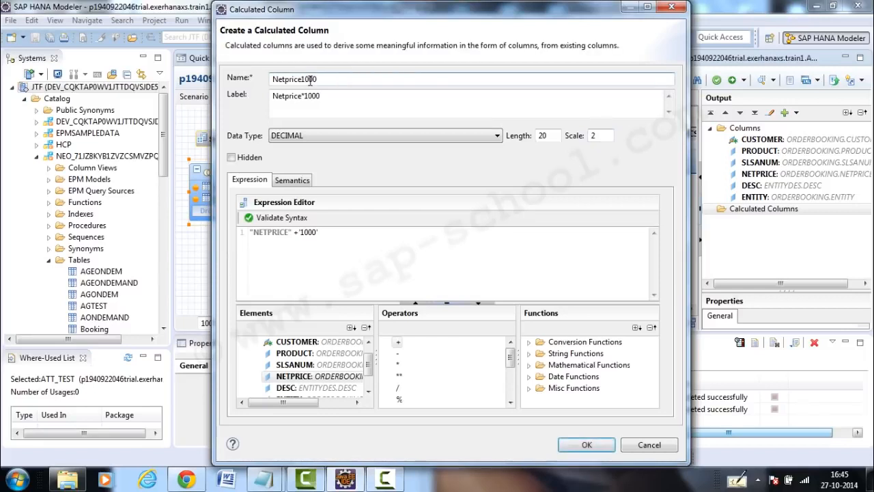
left_click(305, 95)
key("BackSpace")
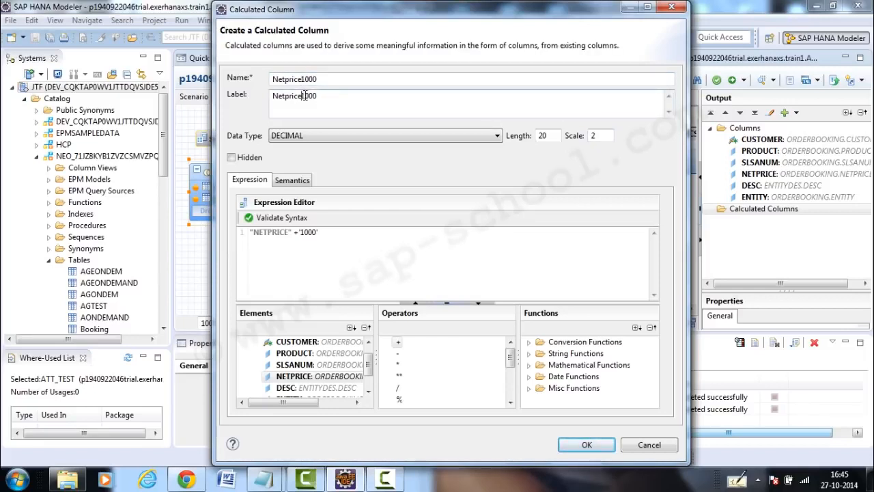
left_click(595, 445)
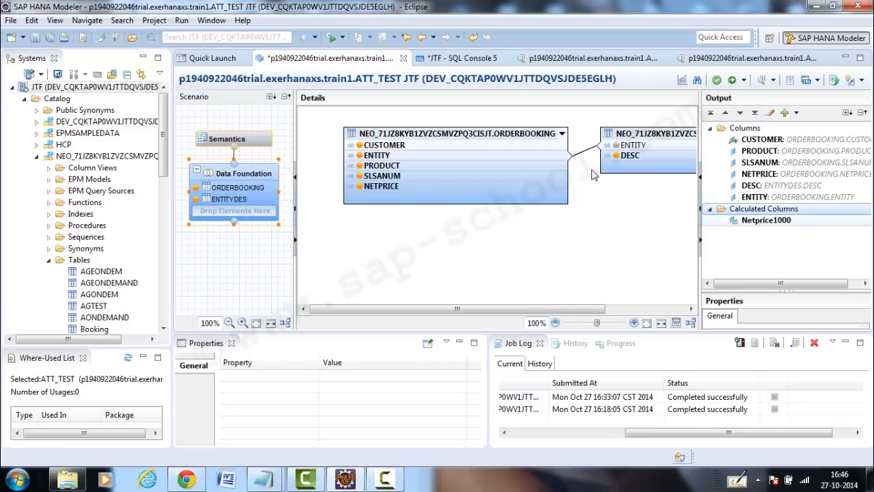
Step: Check the Netprice1000 and ENTITY column types in the Semantics node and activate the ATT_TEST view
left_click(224, 141)
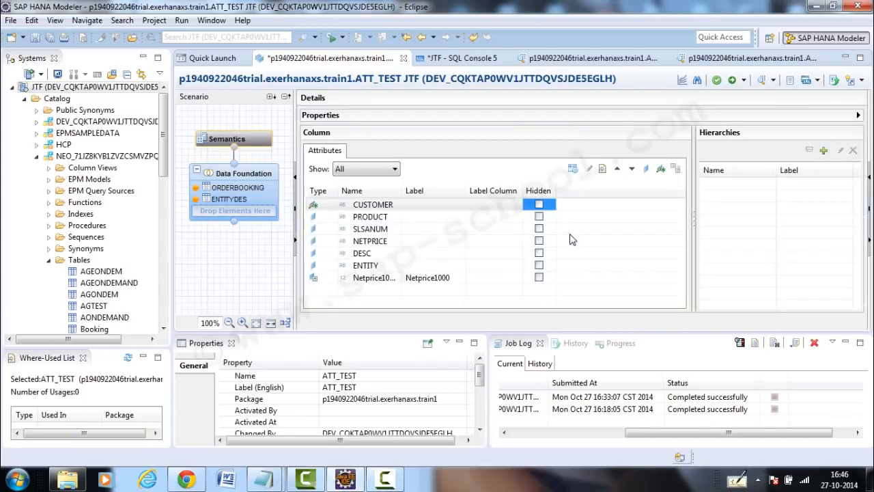
left_click(317, 277)
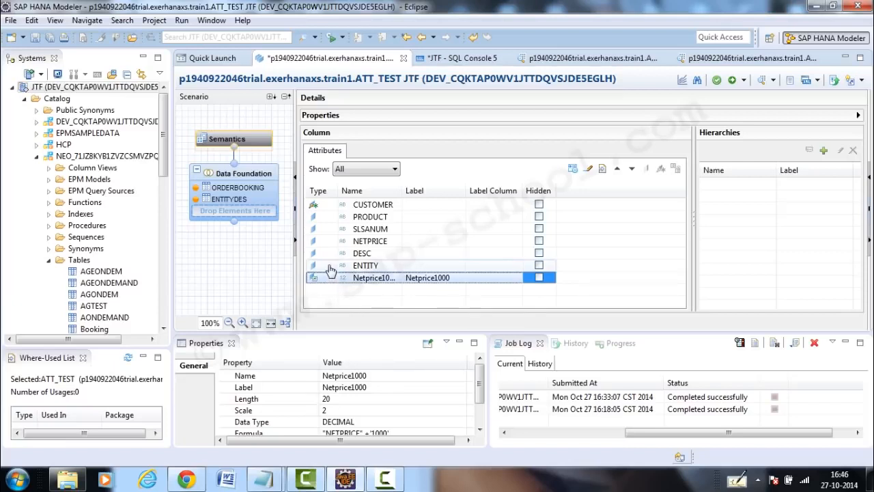
left_click(334, 267)
left_click(333, 266)
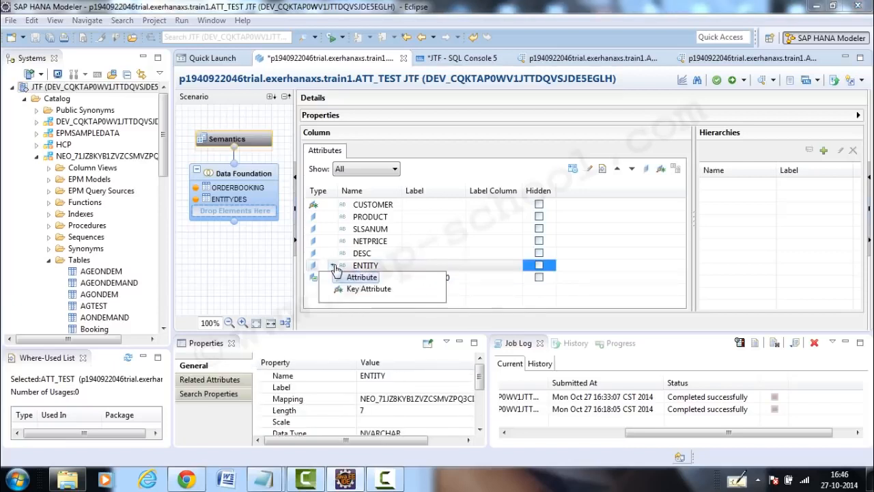
left_click(317, 280)
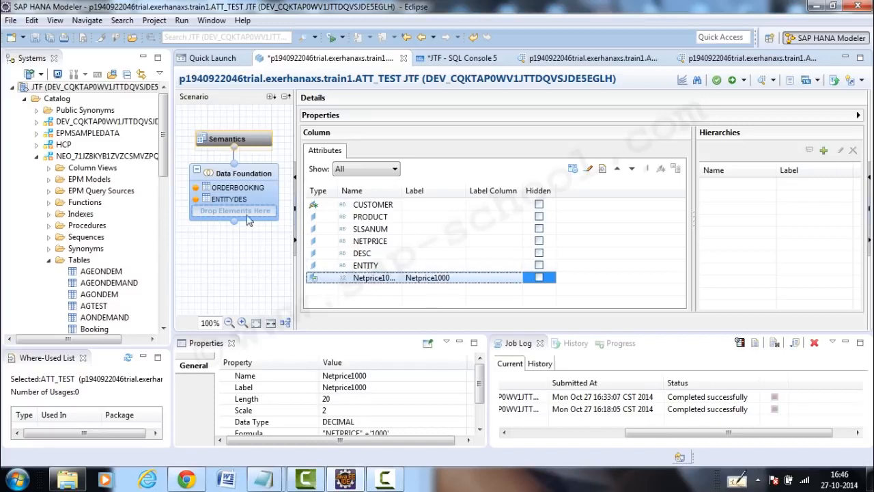
left_click(730, 82)
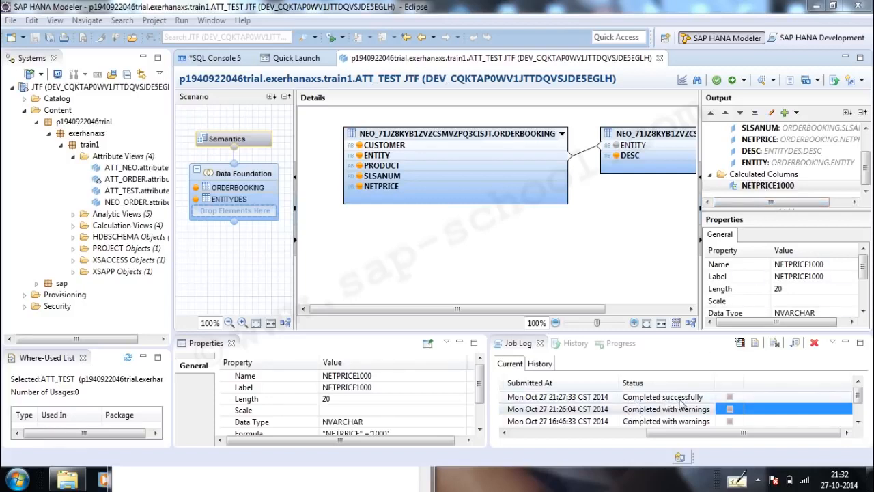
Step: Open the data preview of ATT_TEST and examine NETPRICE1000 in the raw data and in the analysis by CUSTOMER
left_click(763, 82)
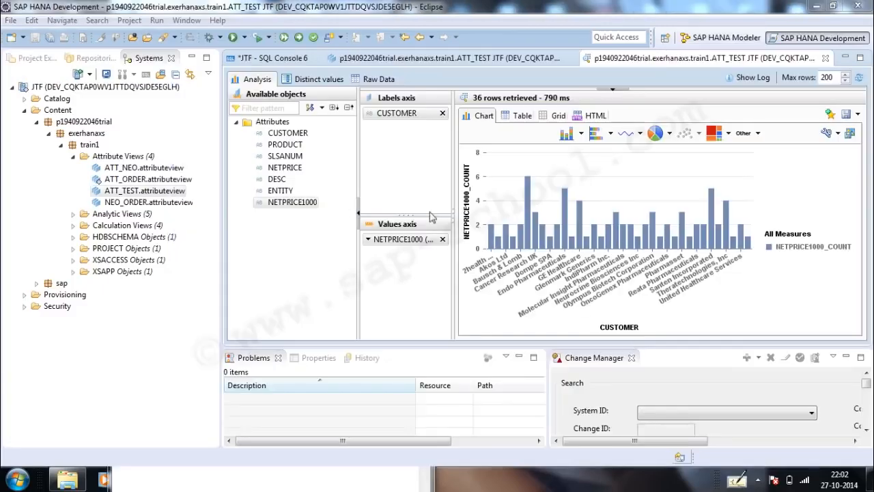
left_click(370, 80)
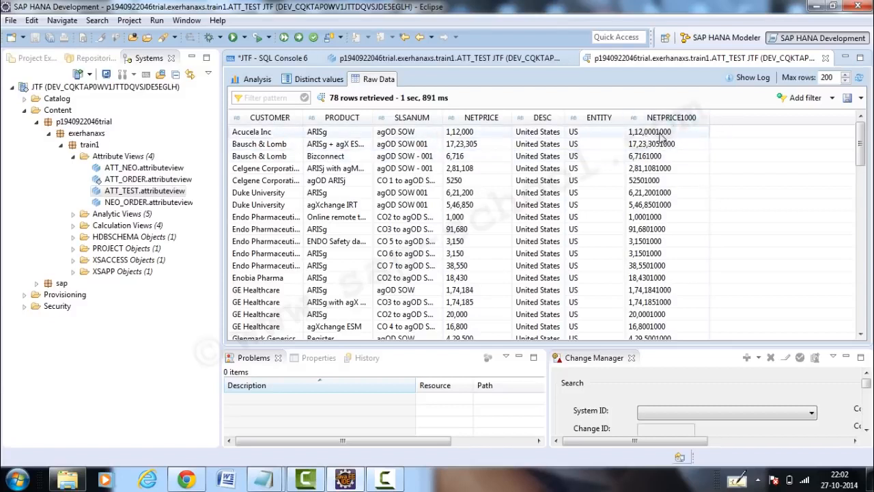
left_click(258, 79)
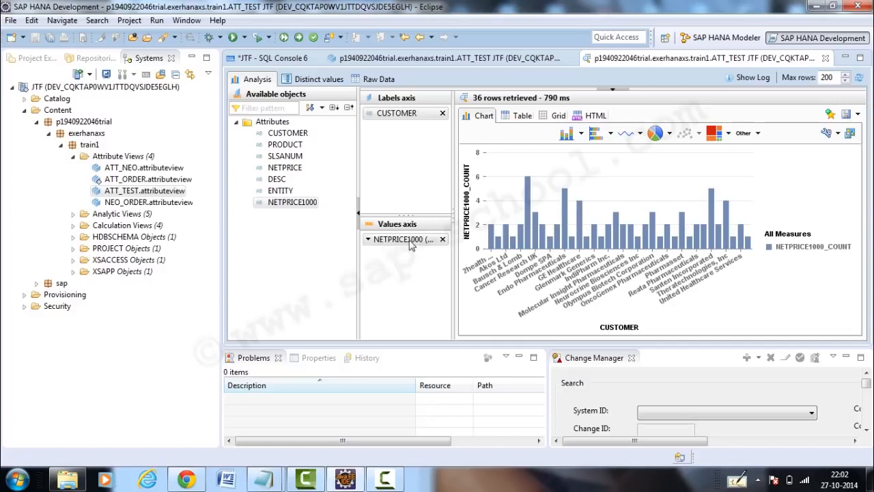
mouse_move(285, 208)
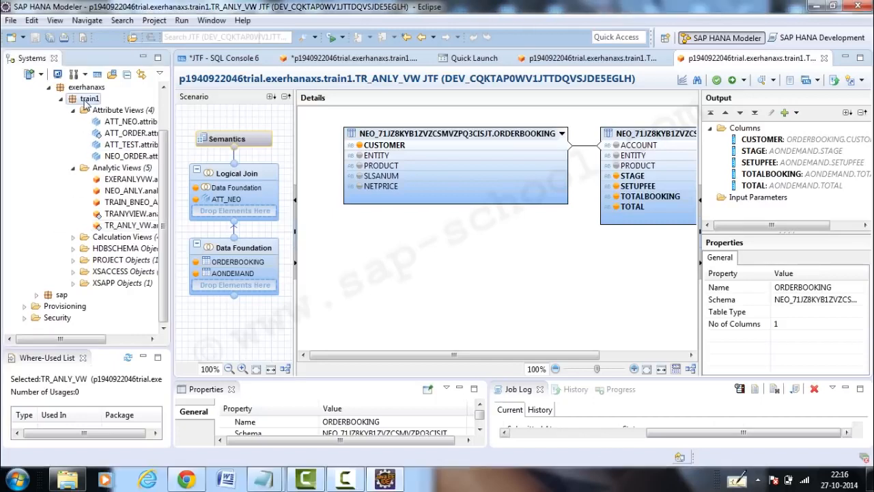
right_click(86, 101)
mouse_move(116, 130)
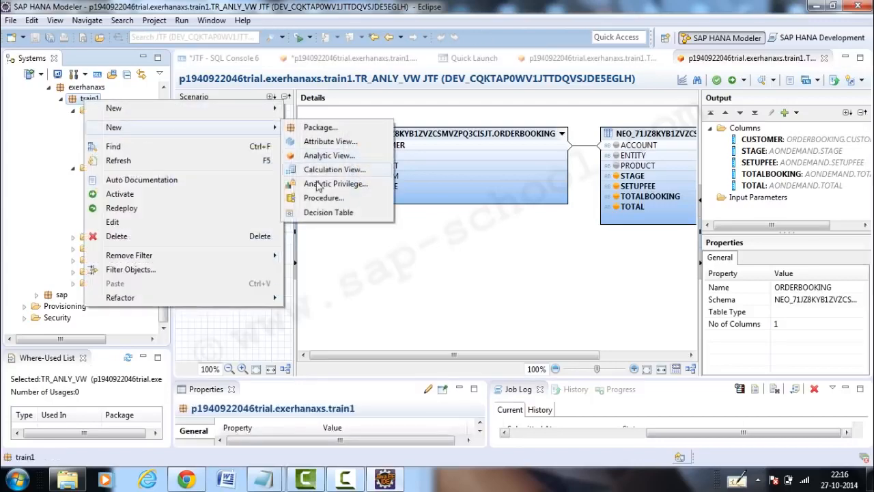
left_click(430, 267)
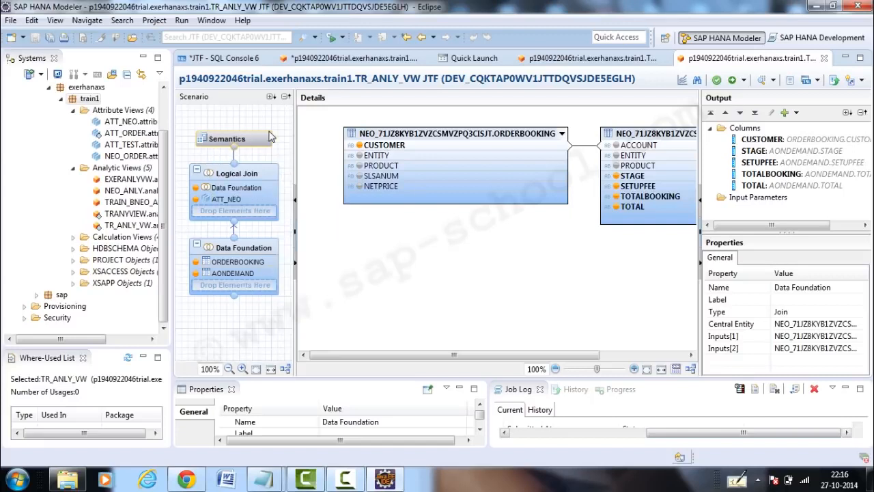
Step: Examine the ORDERBOOKING and AONDEMAND tables in the Data Foundation of the analytic view TR_ANLY_VW
left_click(265, 263)
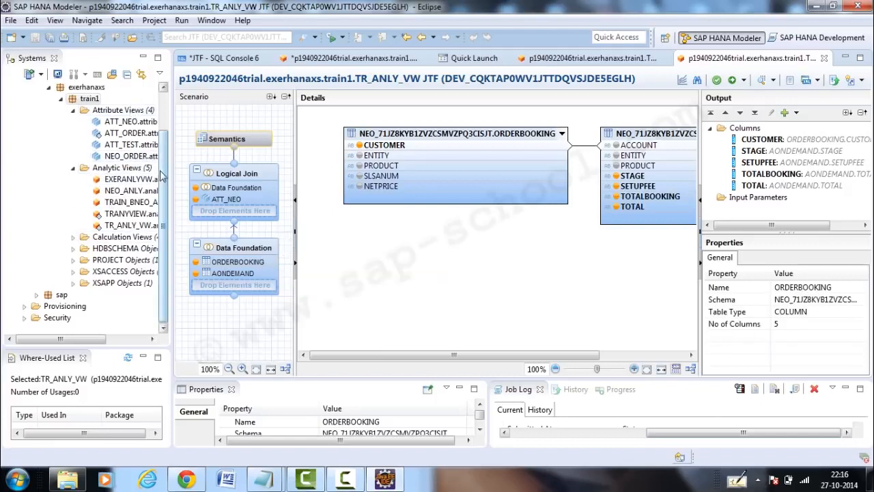
left_click(236, 274)
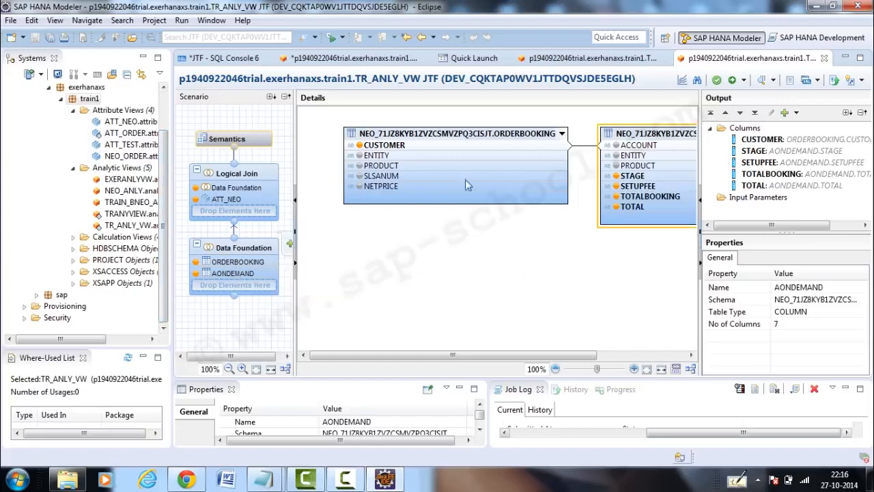
left_click(255, 251)
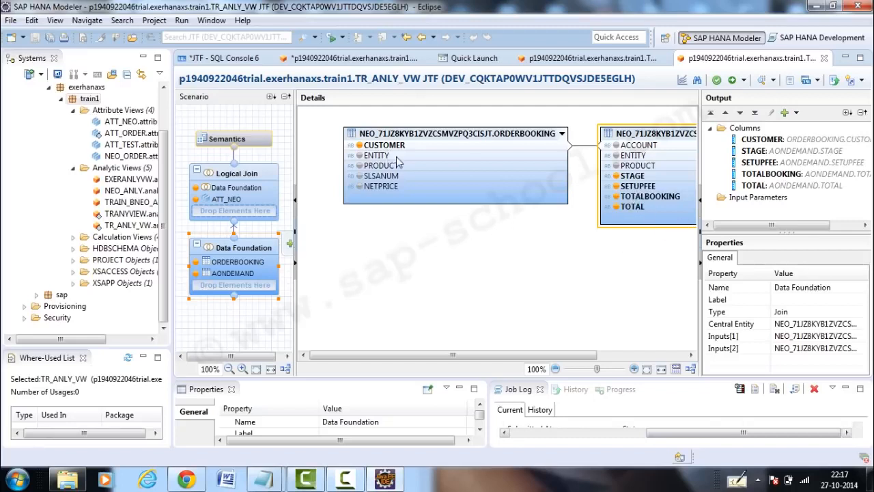
Step: Place Data Foundation and ATT_NEO side by side in the Logical Join and join them on CUSTOMER
left_click(234, 179)
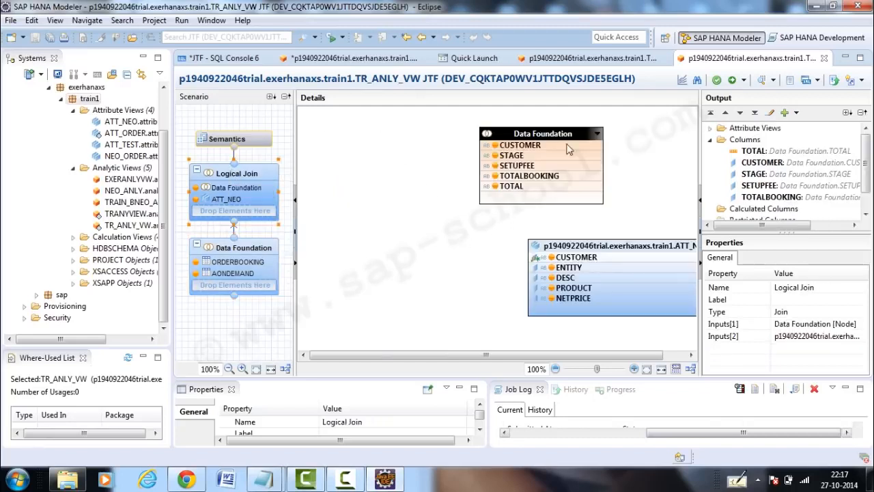
left_click_drag(557, 132, 441, 153)
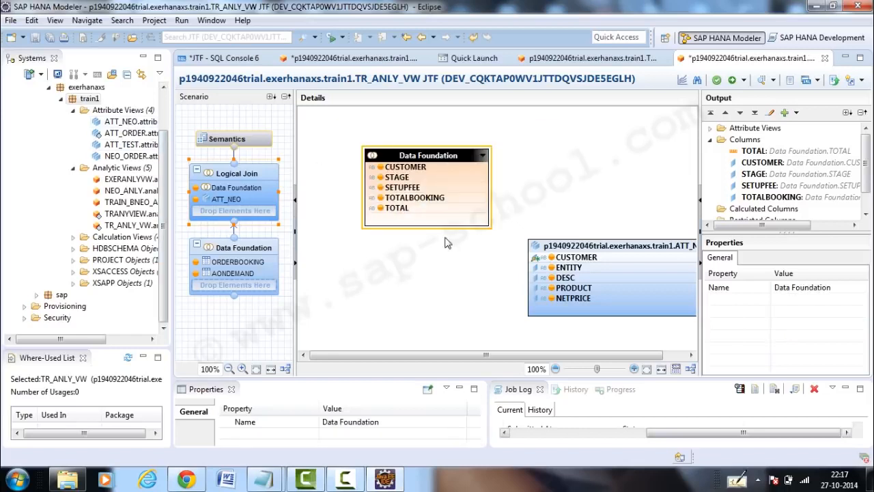
left_click_drag(578, 244, 601, 139)
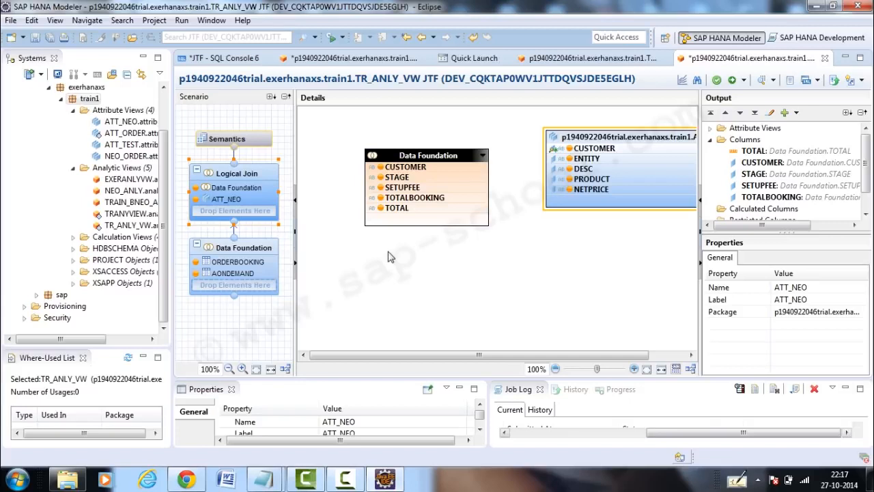
left_click(450, 179)
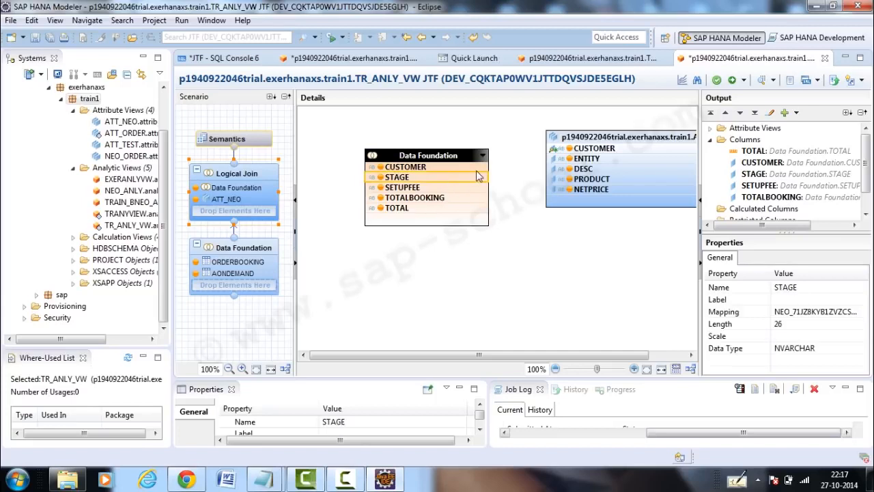
left_click_drag(481, 167, 552, 156)
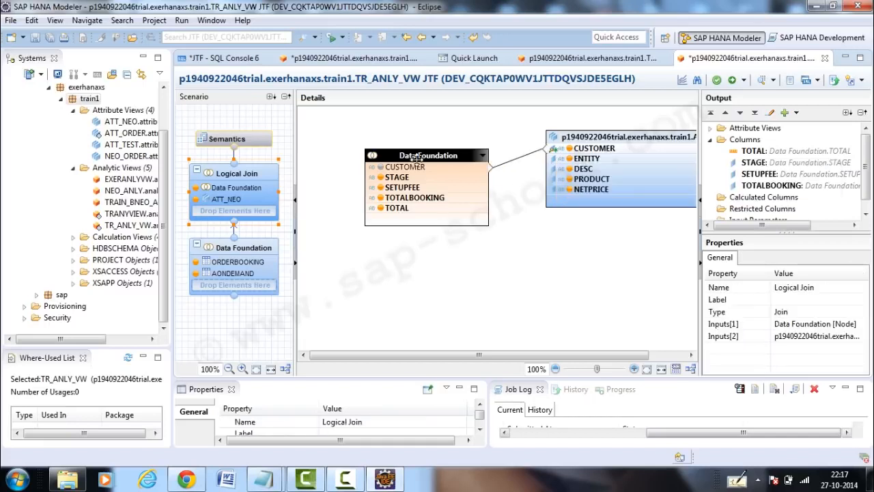
left_click(481, 247)
Step: Review the Attribute and Measure type options of the TOTAL column in TR_ANLY_VW's Semantics node
left_click(246, 134)
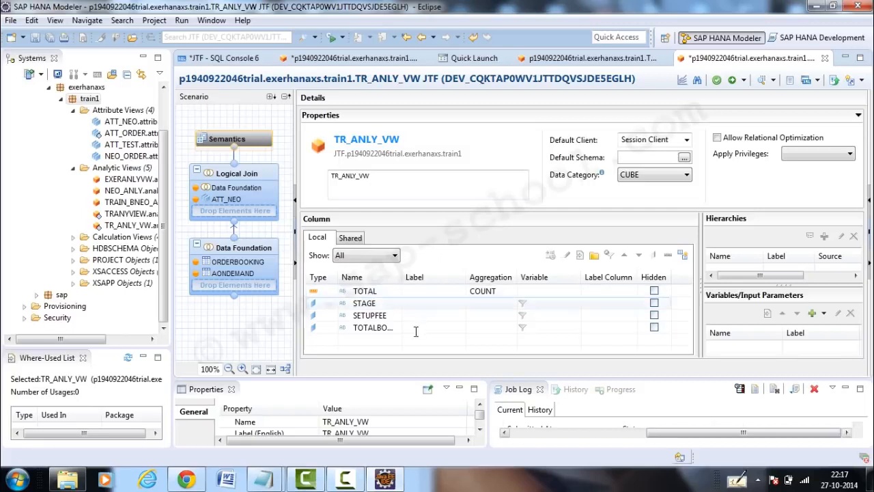
left_click(325, 293)
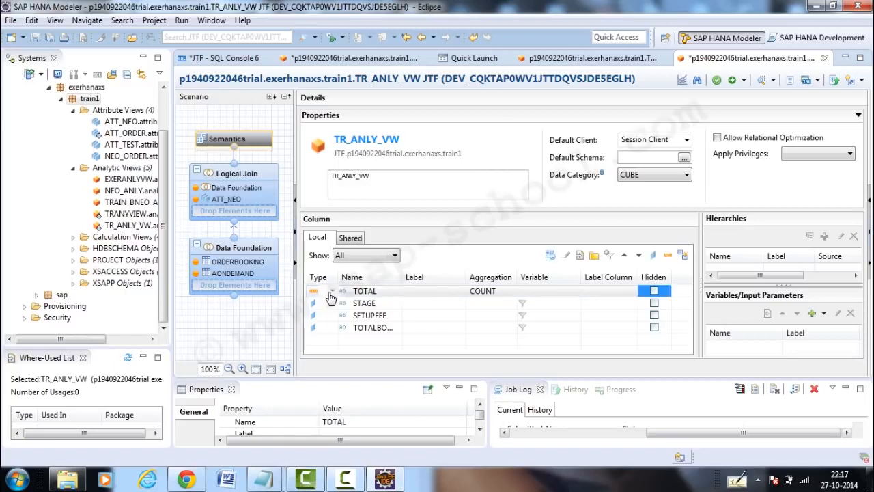
left_click(333, 292)
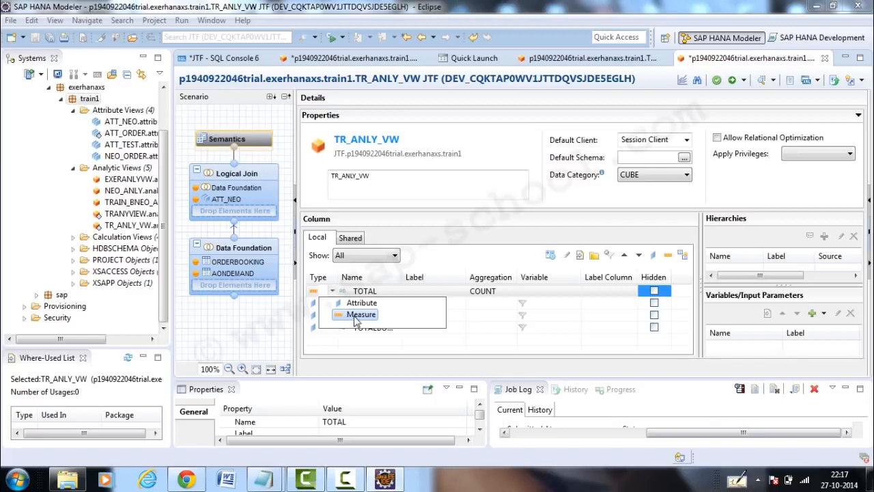
left_click(426, 258)
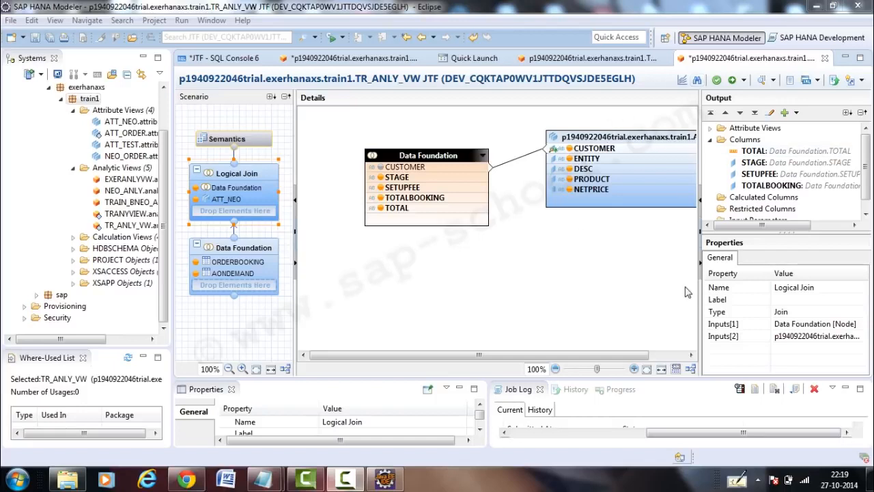
Step: Start a new restricted column in TR_ANLY_VW based on the TOTAL column
right_click(782, 214)
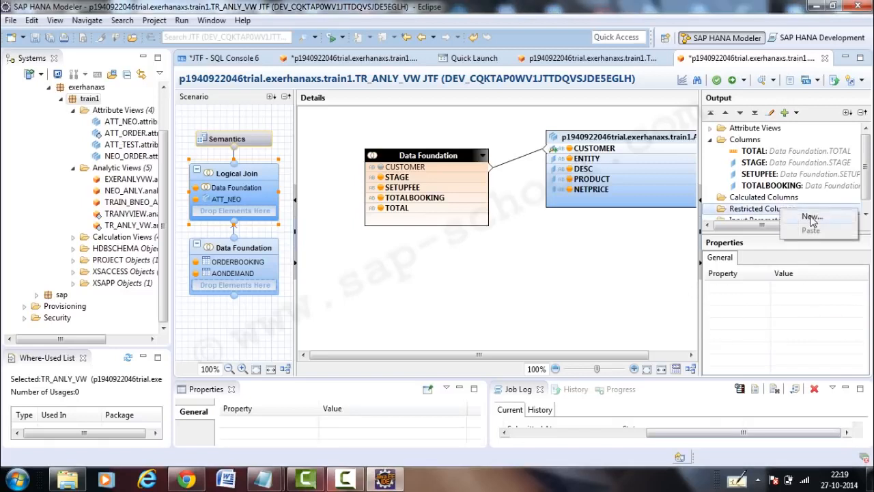
left_click(812, 218)
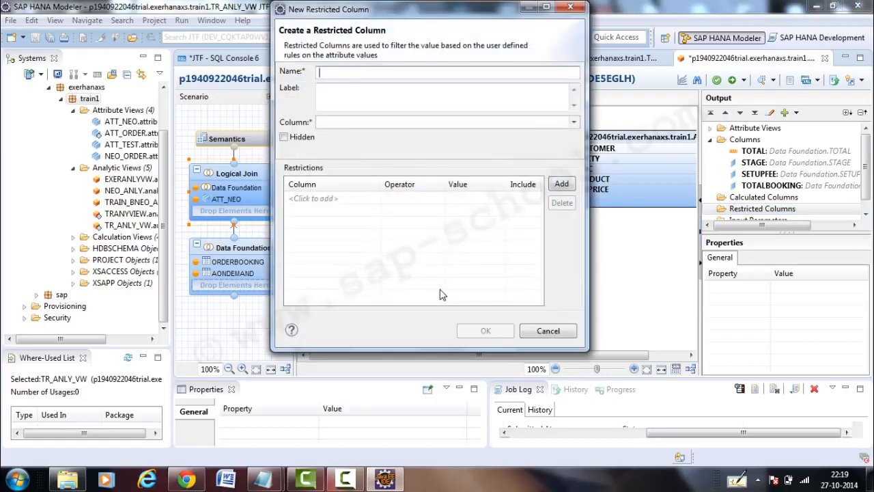
left_click(330, 125)
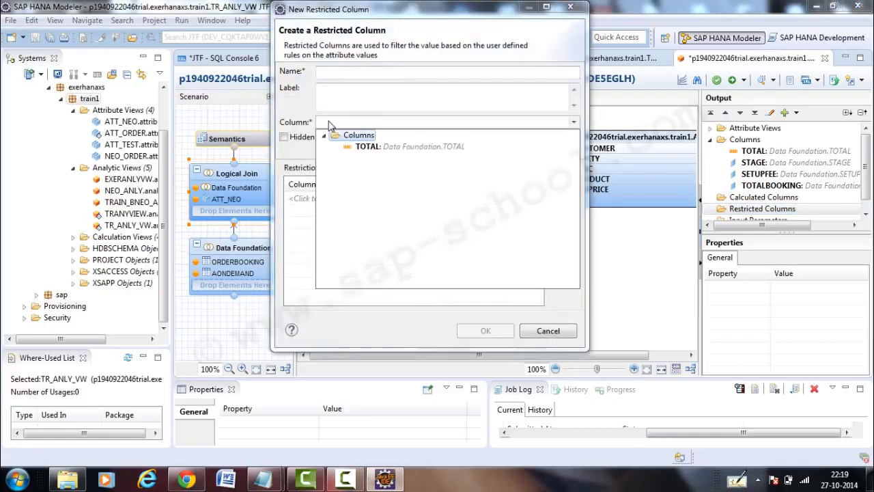
left_click(356, 146)
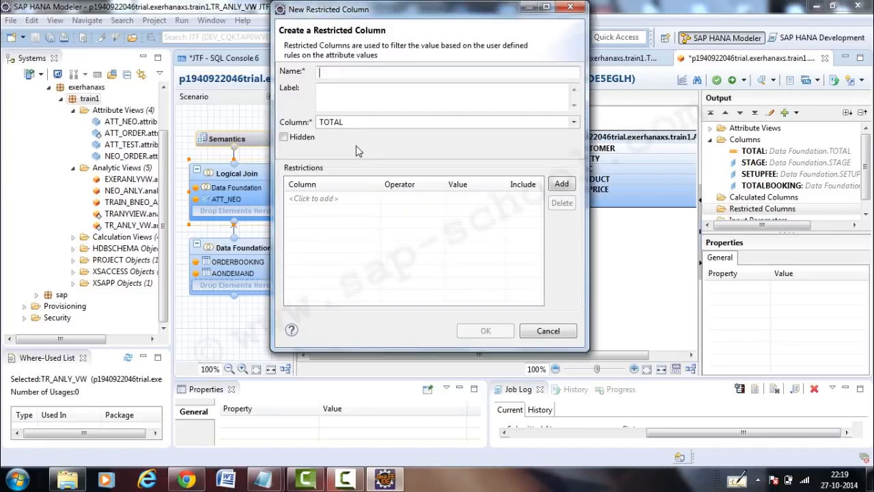
Step: Add a restriction to the new column so that ATT_NEO.ENTITY equals US
left_click(555, 186)
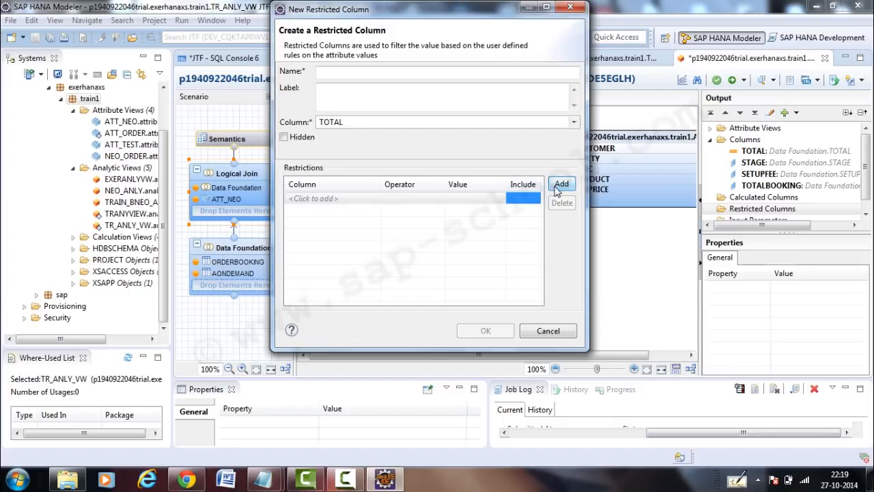
left_click(328, 199)
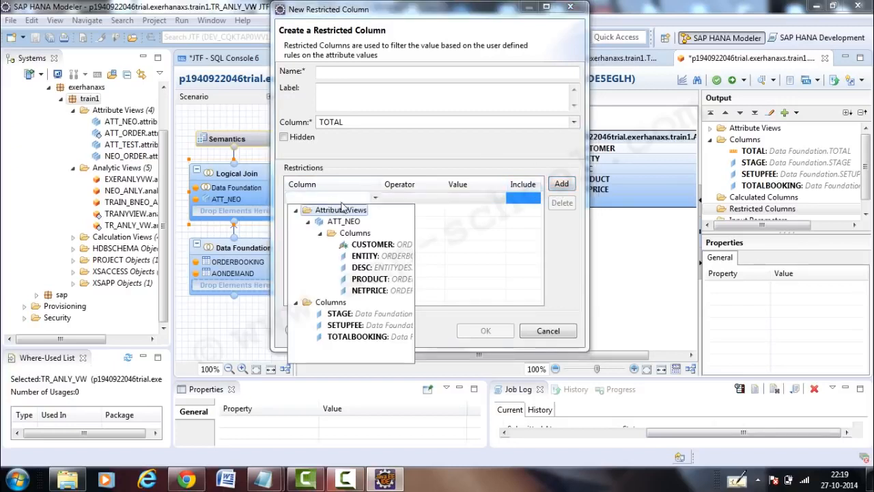
double_click(371, 255)
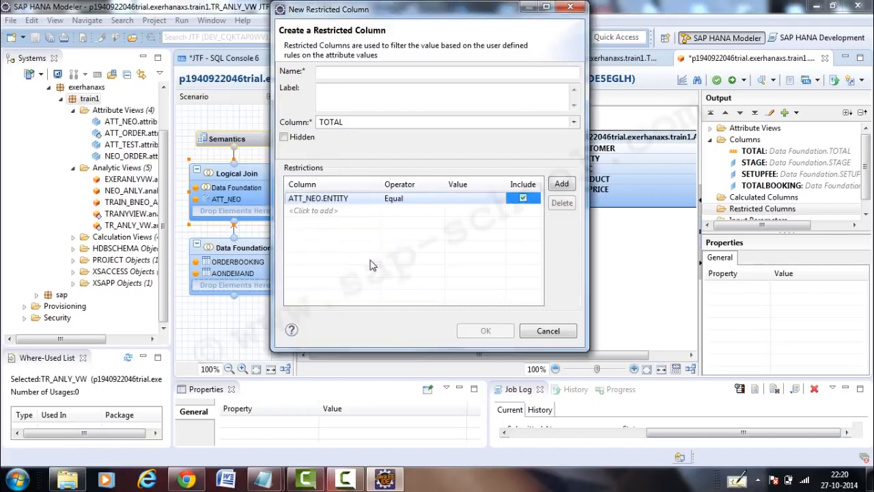
left_click(467, 200)
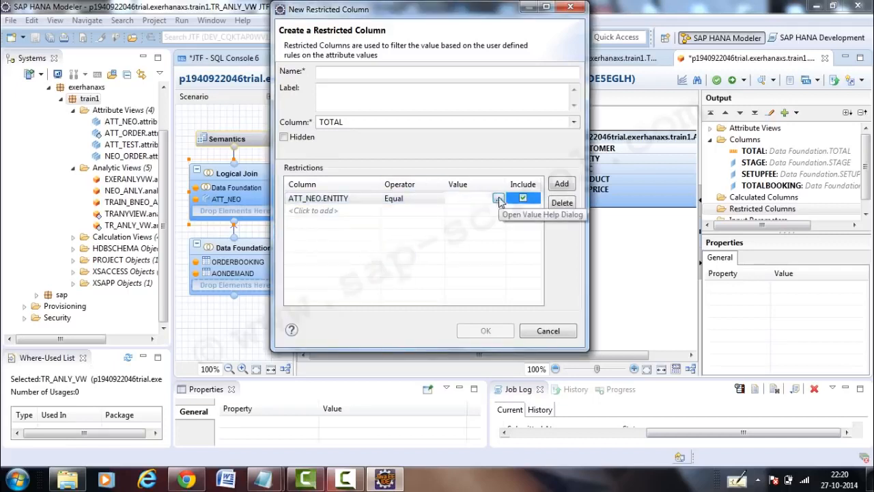
left_click(499, 199)
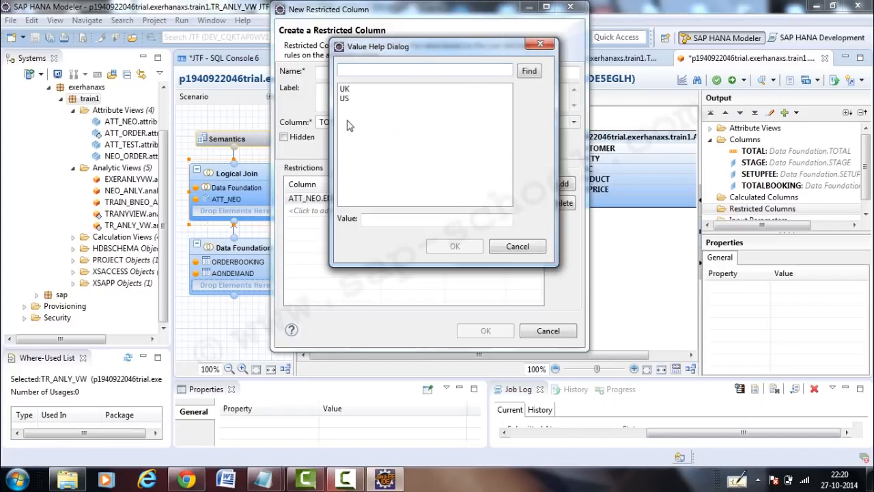
double_click(345, 98)
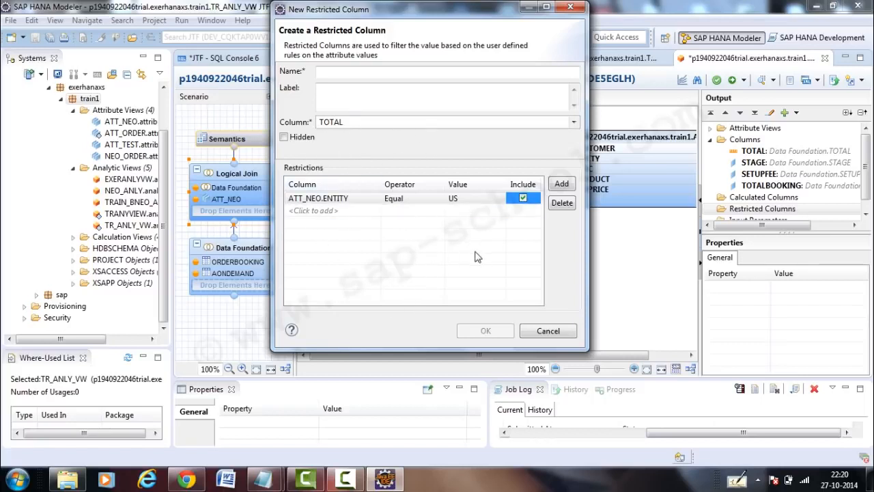
Step: Add a second restriction so that ATT_NEO.CUSTOMER equals Bausch & Lomb
left_click(562, 185)
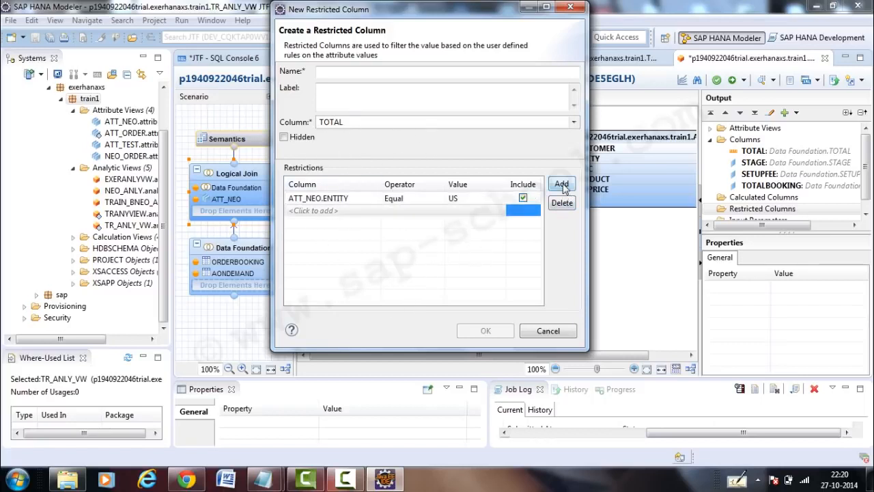
left_click(367, 212)
left_click(374, 211)
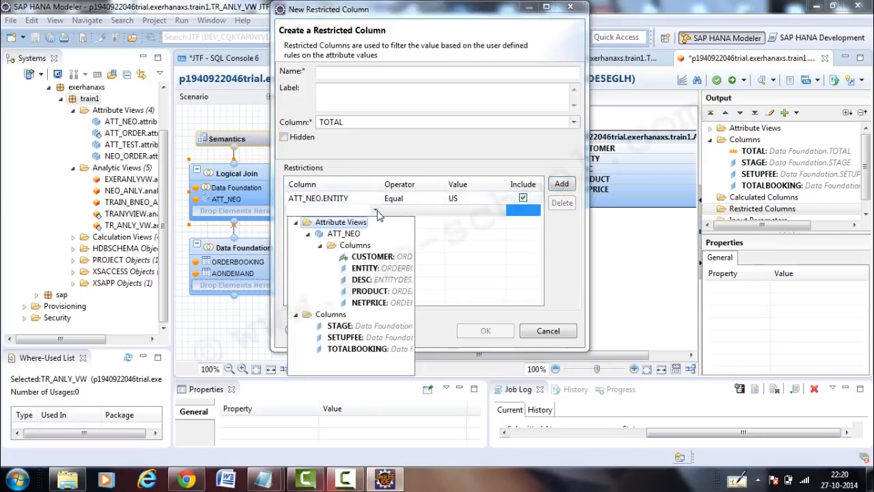
left_click(368, 260)
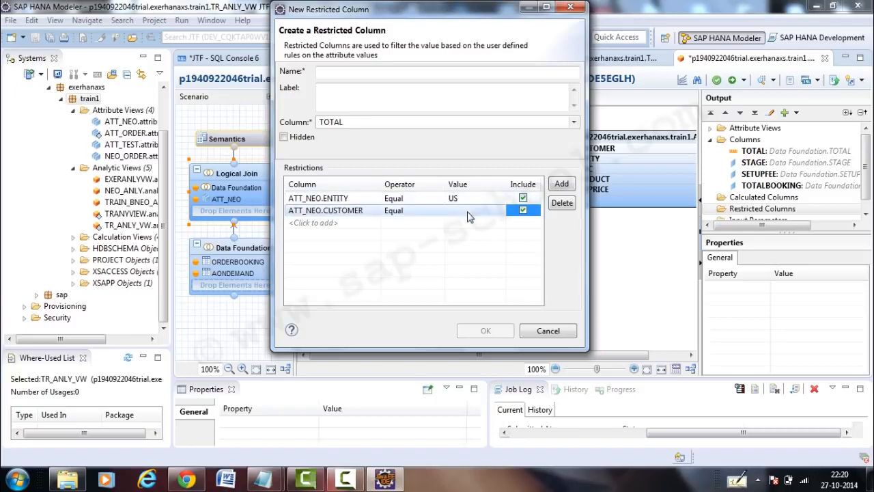
left_click(469, 211)
left_click(499, 210)
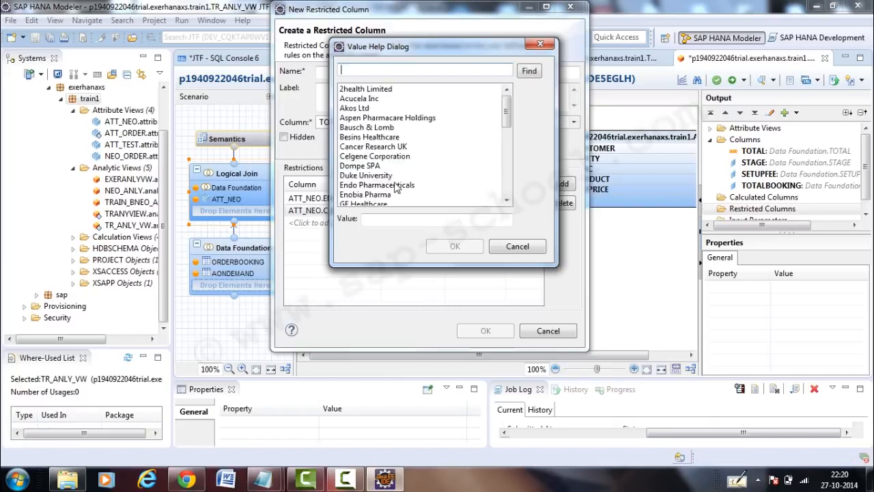
double_click(369, 127)
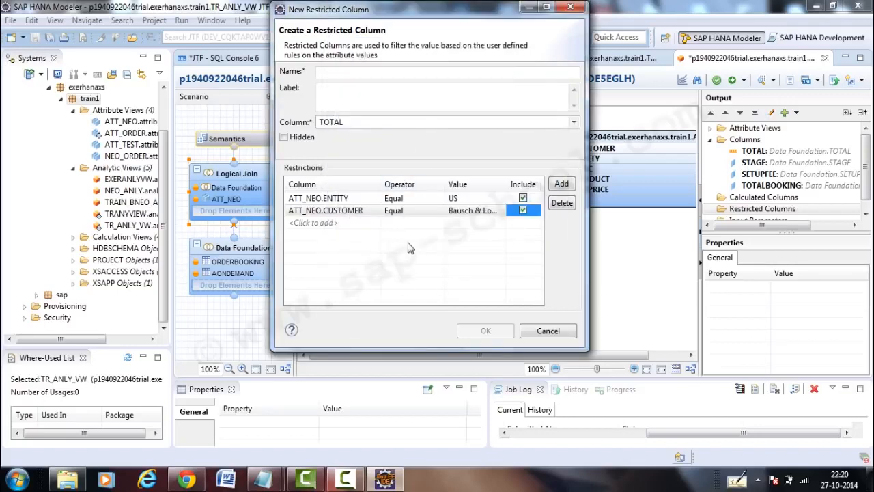
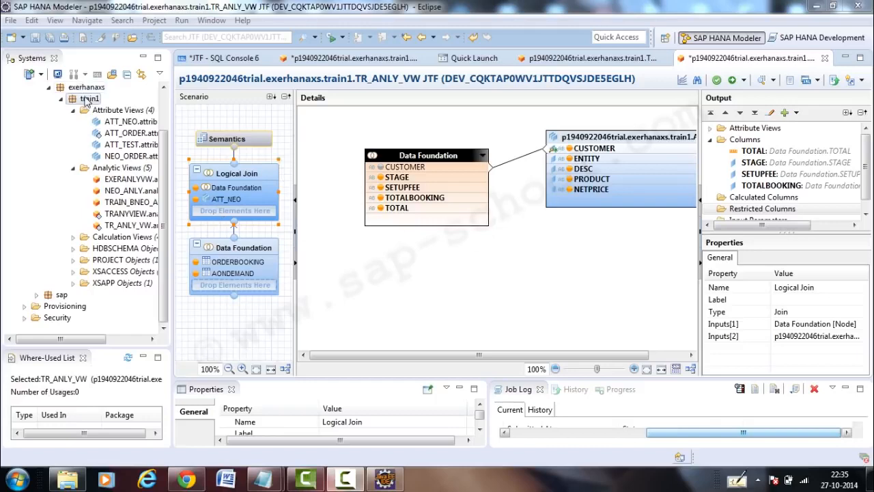
Step: Start a new calculation view in package train1 and review its View Type and Copy From options
left_click(86, 99)
right_click(86, 98)
mouse_move(118, 126)
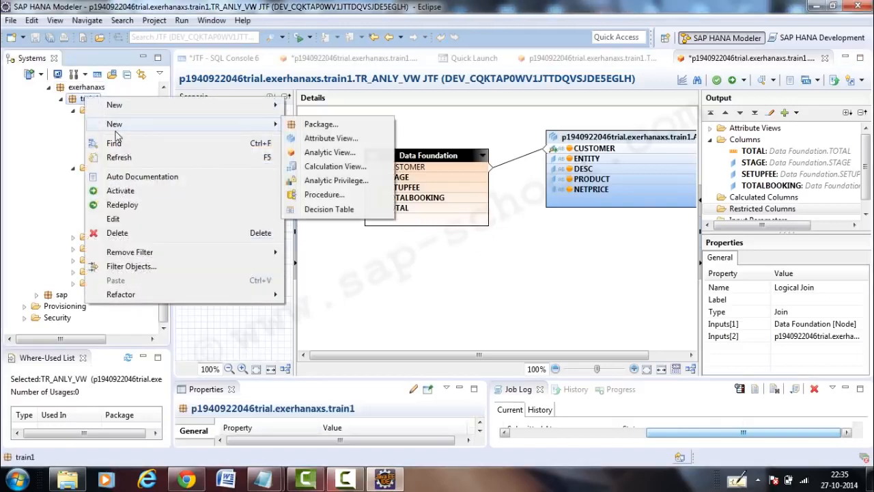
left_click(307, 168)
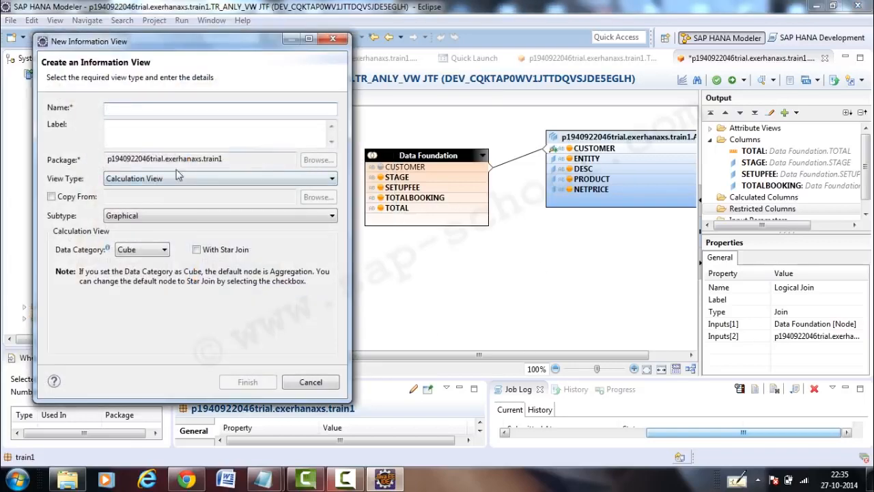
left_click(271, 179)
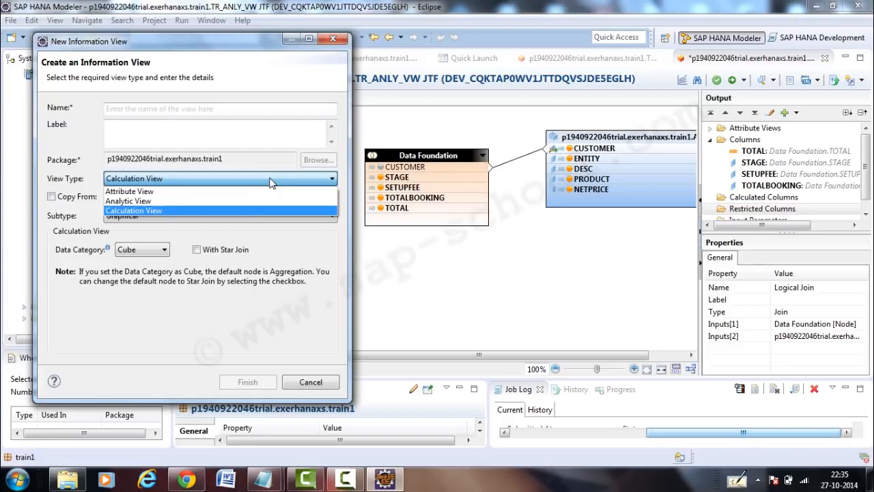
left_click(142, 211)
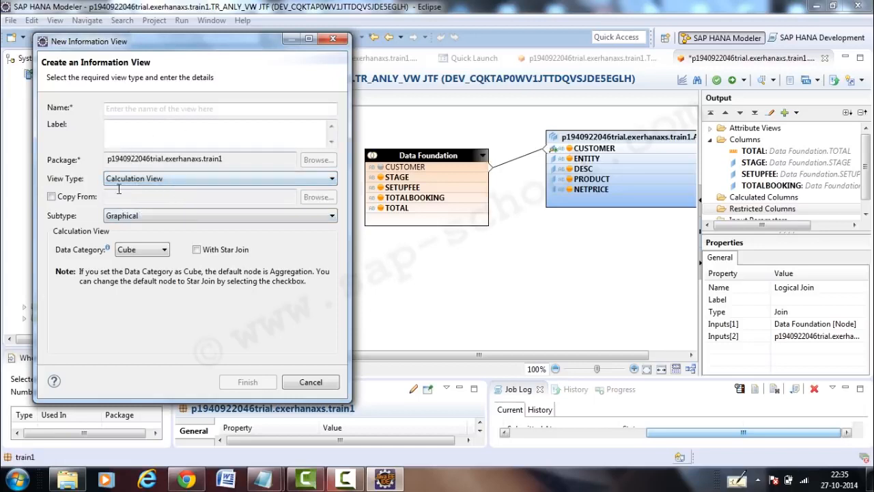
left_click(51, 197)
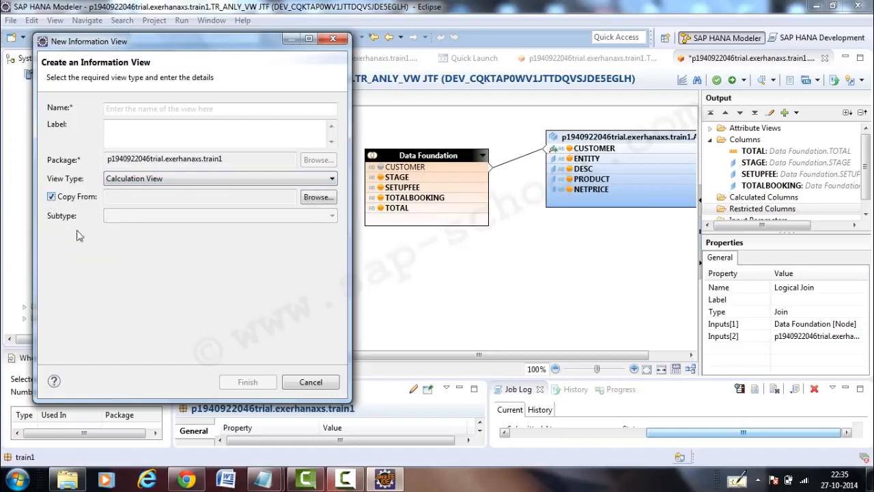
left_click(51, 197)
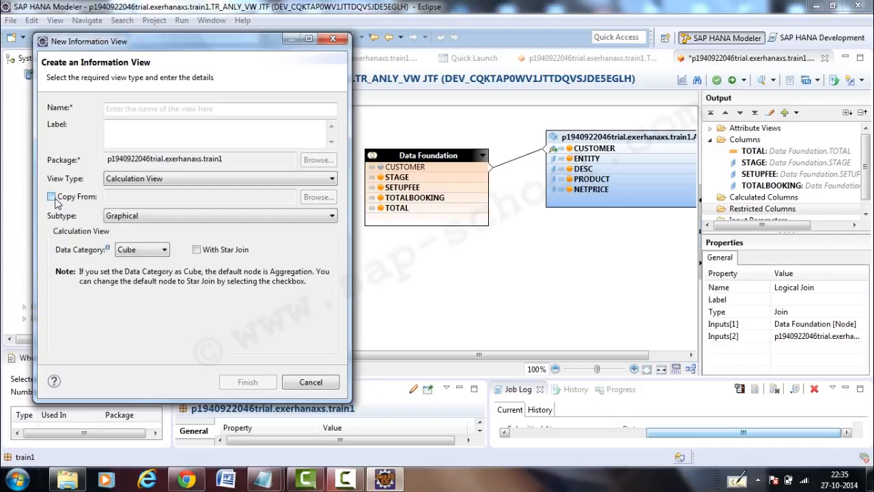
Step: Review the Subtype and Data Category options for the new calculation view, and close the dialog without creating it
left_click(247, 217)
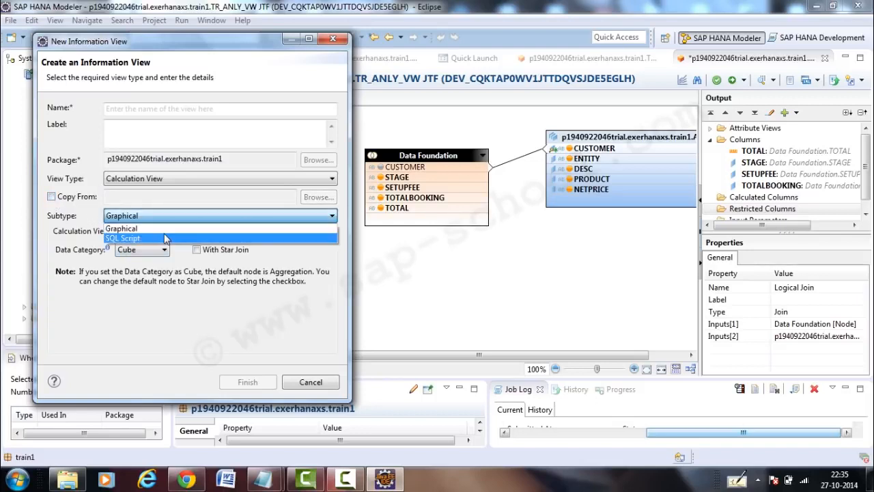
left_click(142, 229)
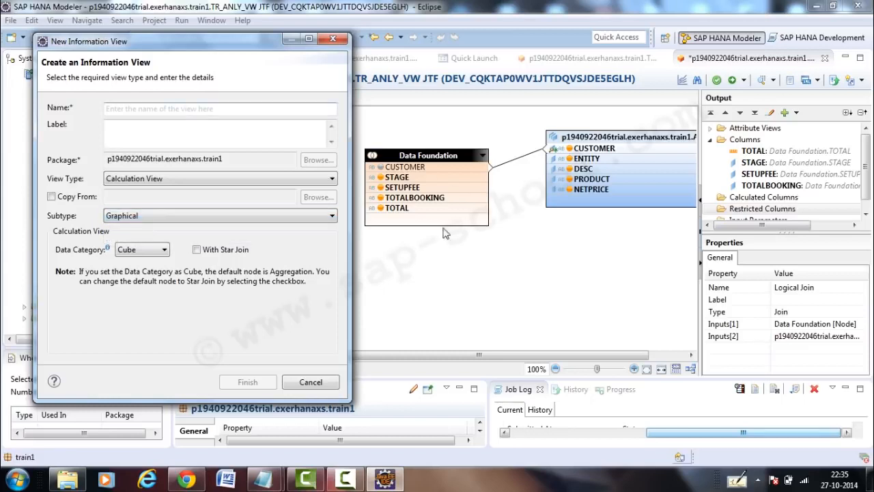
left_click(171, 219)
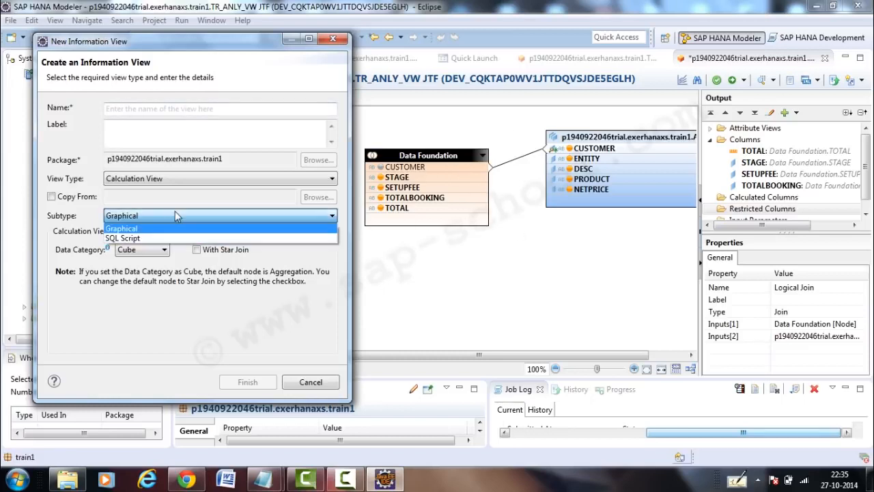
left_click(169, 198)
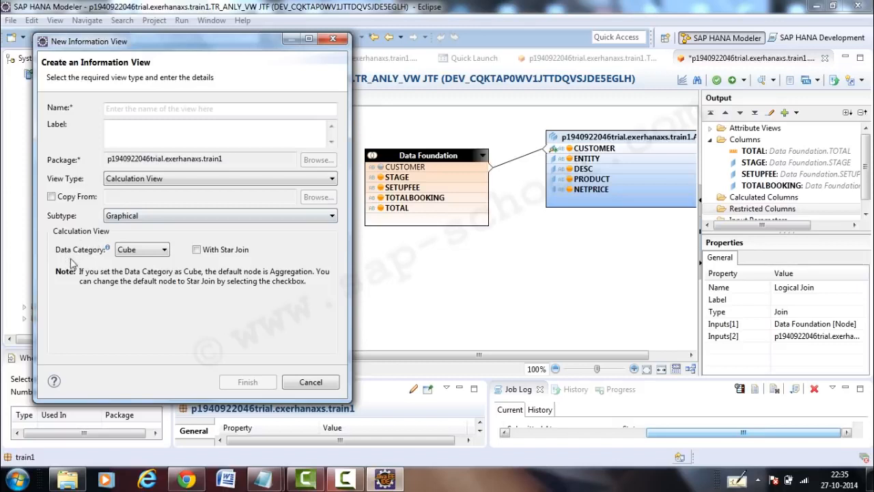
left_click(164, 252)
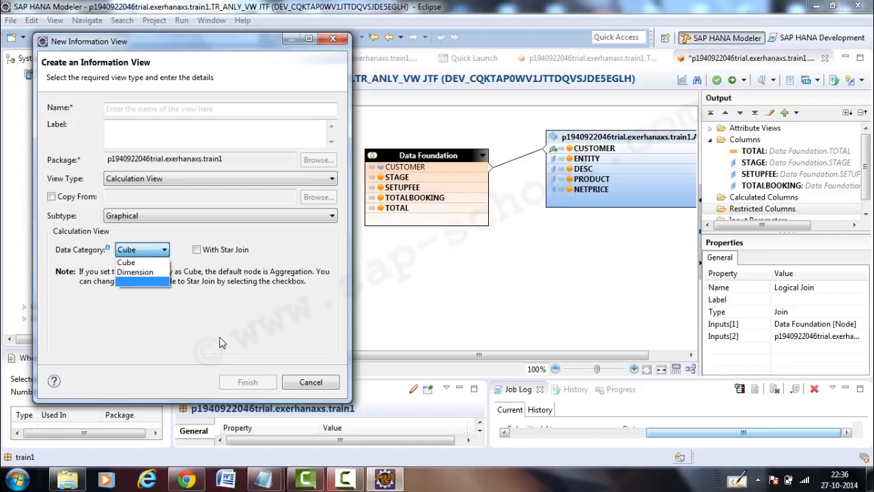
left_click(154, 264)
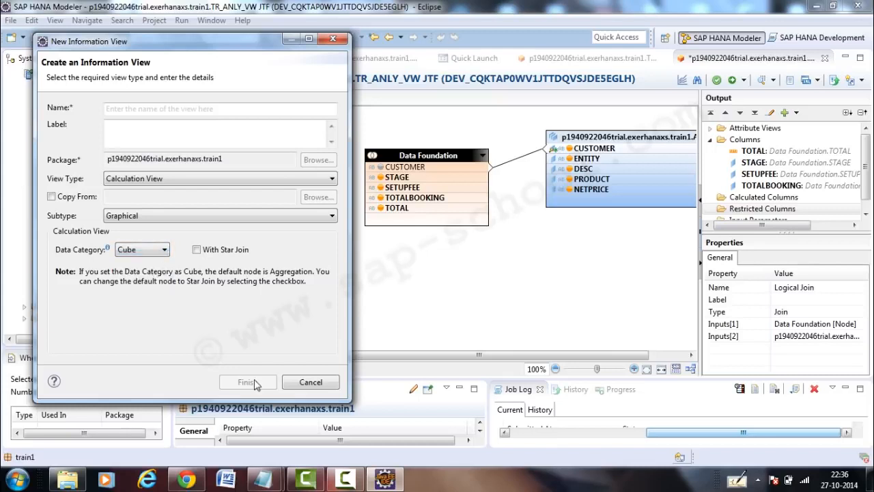
left_click(146, 109)
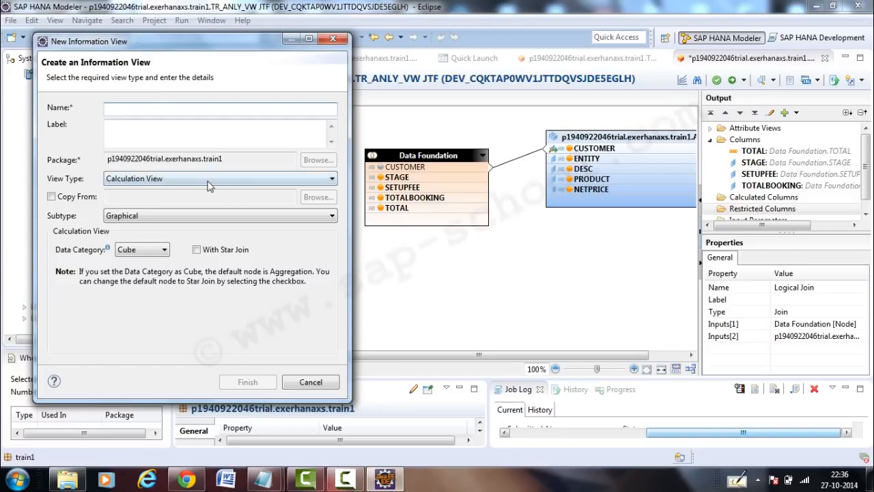
left_click(312, 383)
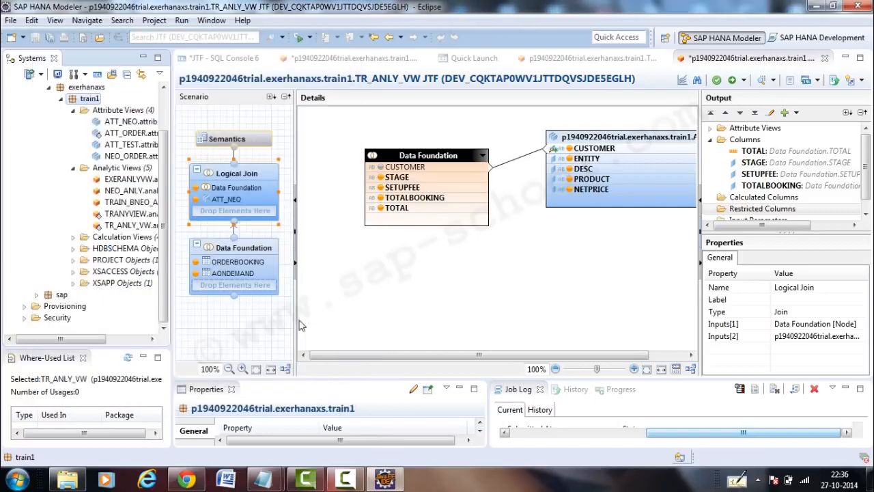
Step: Open the existing calculation view EXERCALVCW from train1, widen its Scenario area, and examine the Projection_1 and Projection_2 nodes
left_click(73, 239)
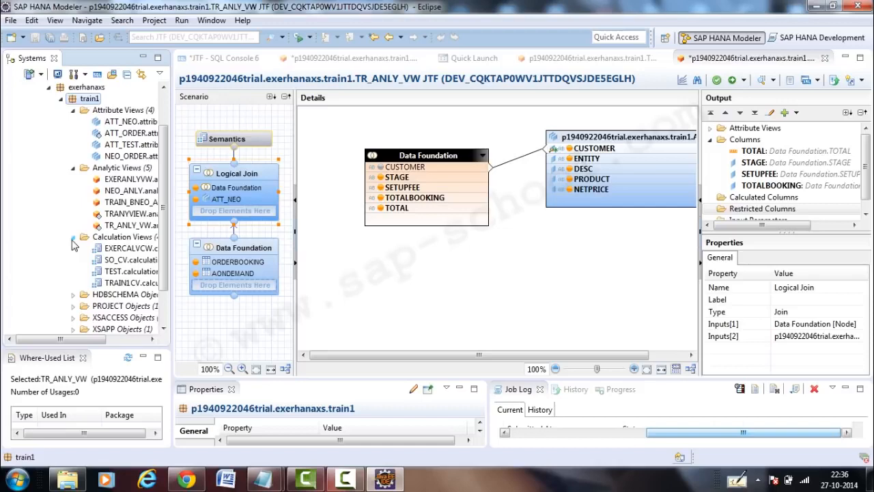
left_click(111, 251)
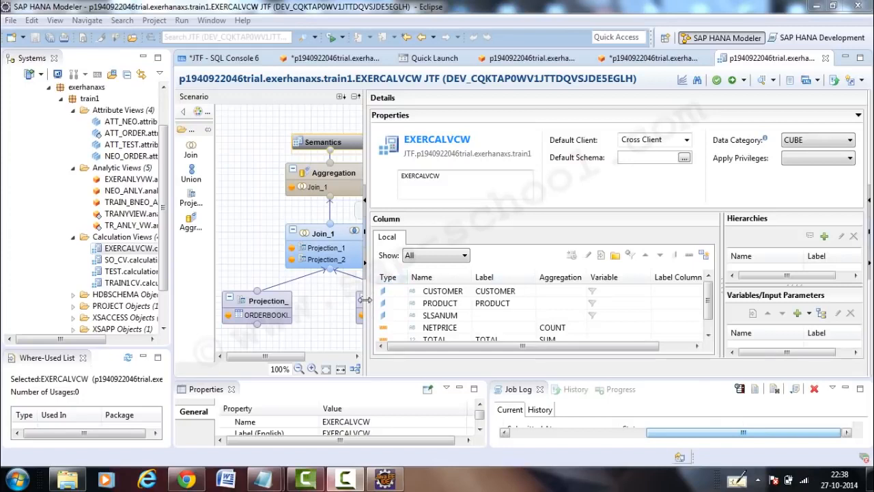
left_click_drag(364, 299, 469, 299)
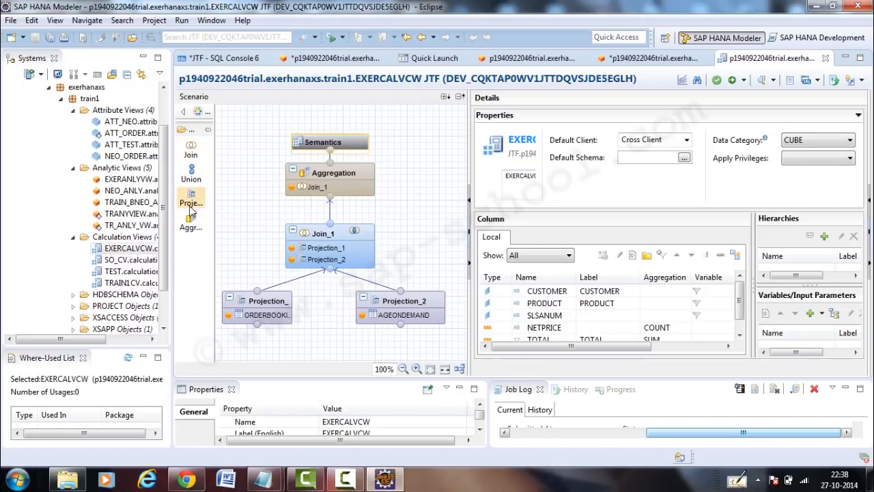
left_click(265, 306)
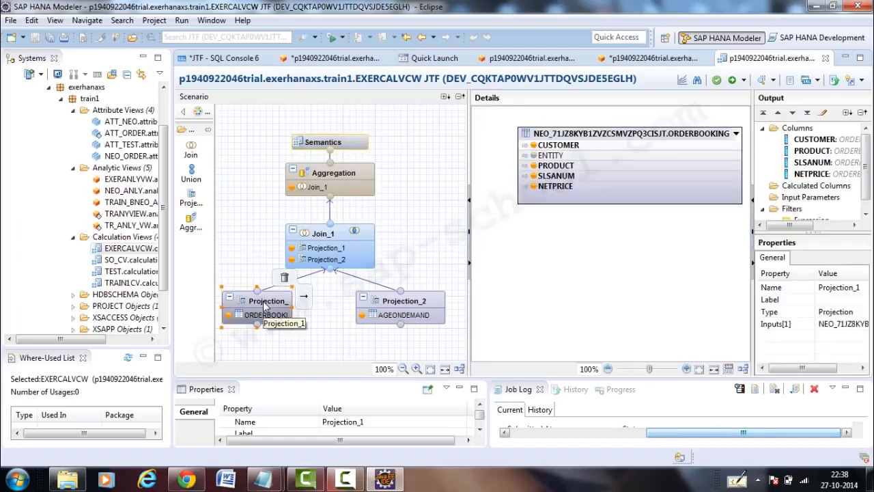
left_click(387, 306)
mouse_move(260, 308)
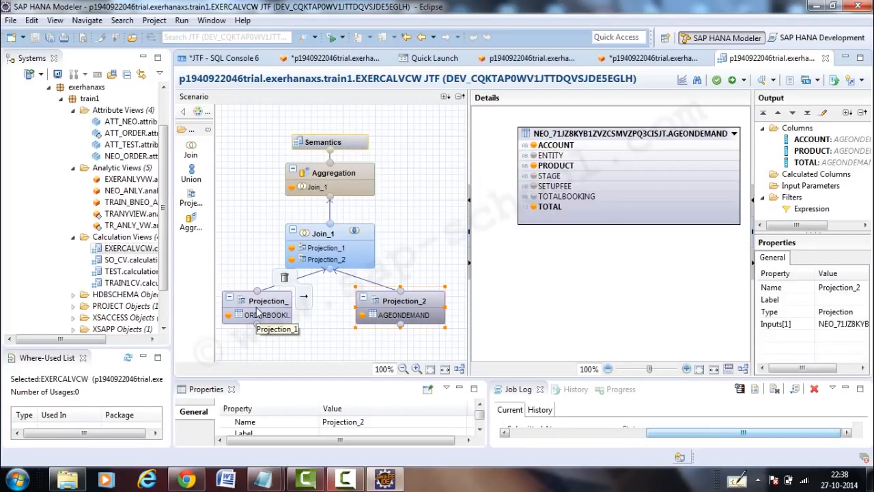
Step: Examine the source tables ORDERBOOKING and AGEONDEMAND and the output columns of Projection_1 and Projection_2, enlarging the Details area
left_click(259, 311)
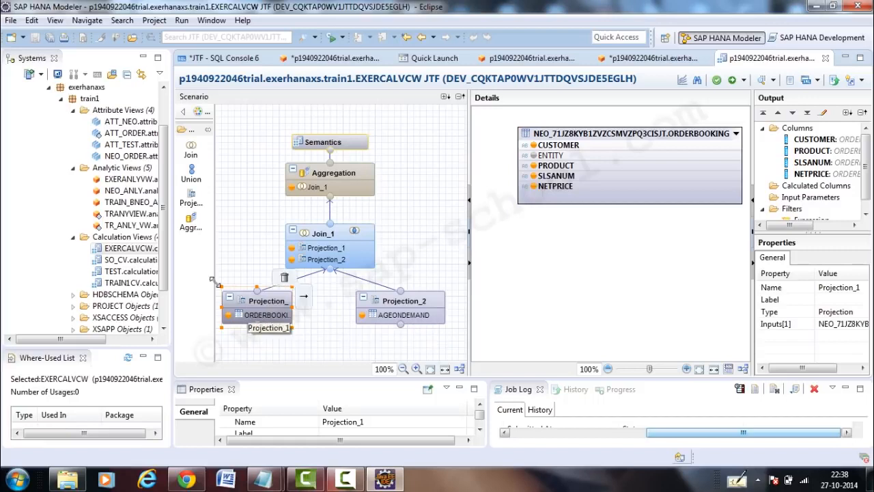
left_click_drag(165, 186, 165, 157)
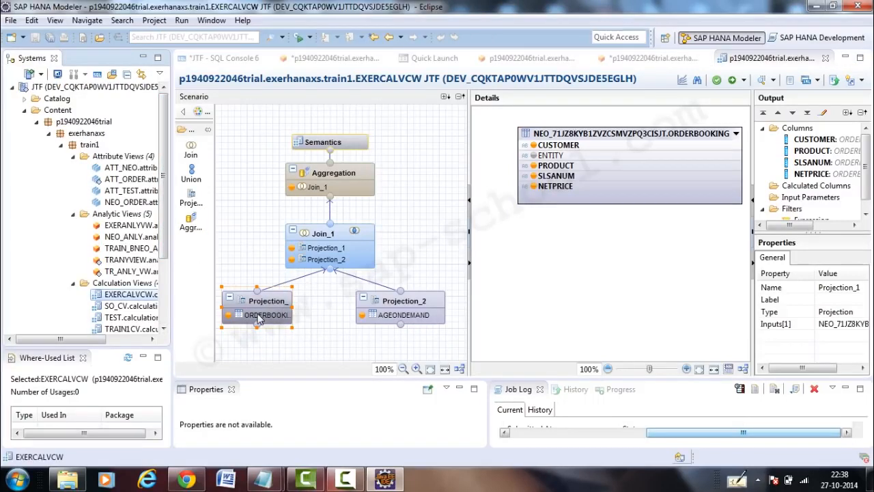
left_click(394, 320)
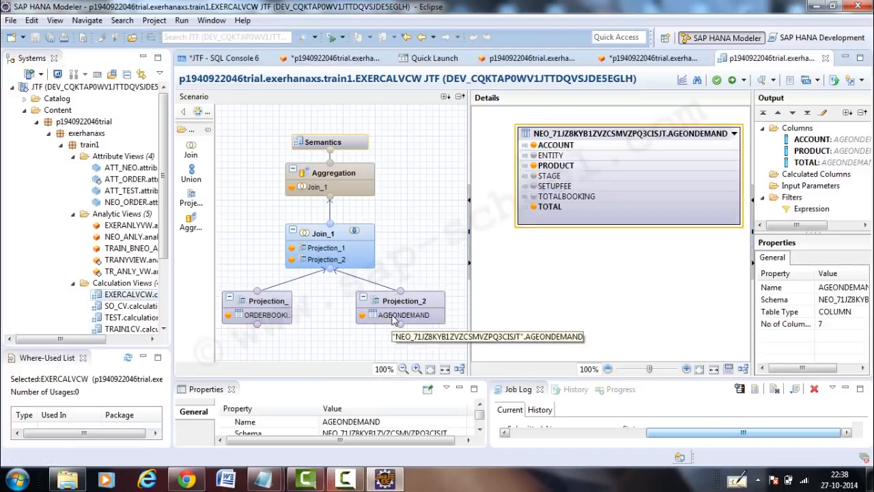
left_click(268, 319)
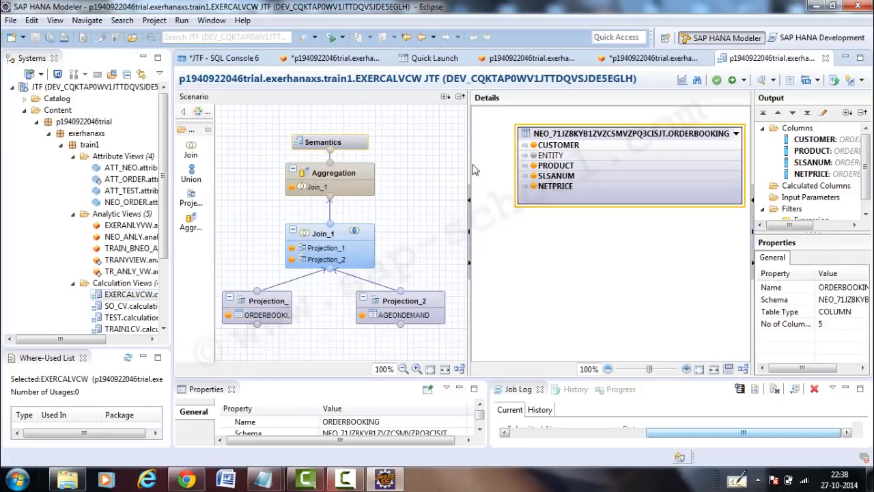
left_click_drag(470, 157, 407, 156)
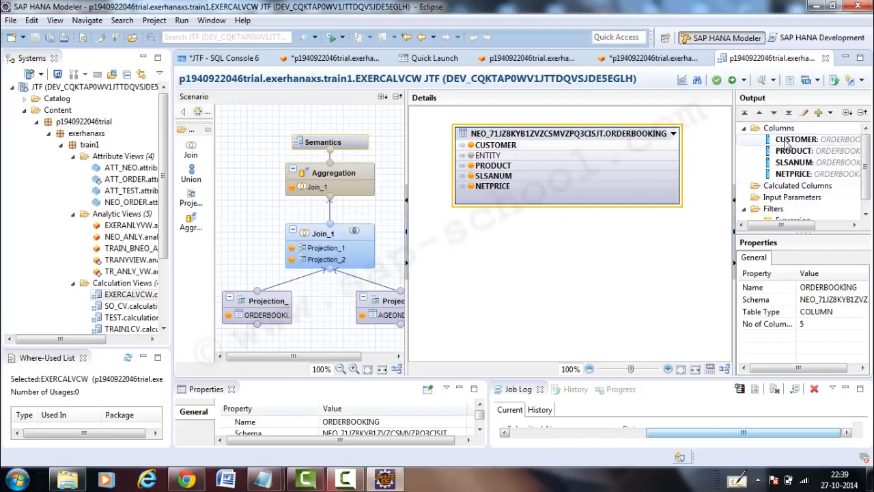
left_click(383, 311)
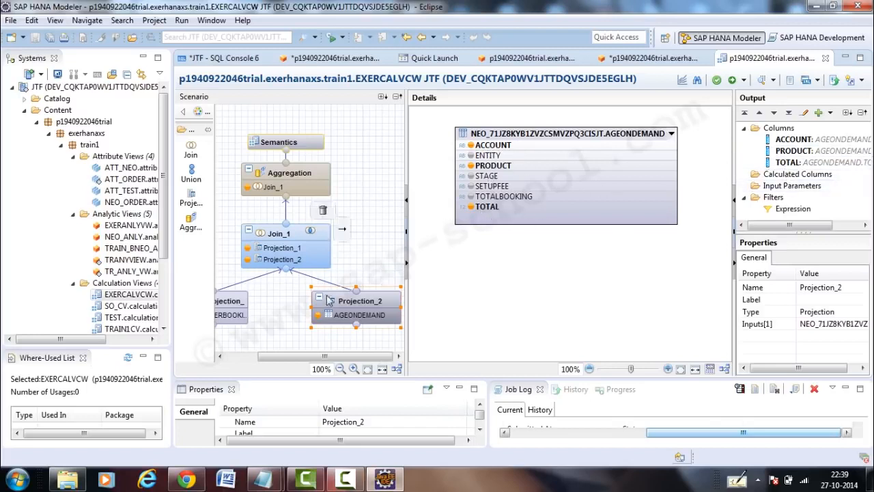
Step: Examine how Join_1 combines the two projections and which of its columns feed the Aggregation node
left_click(298, 238)
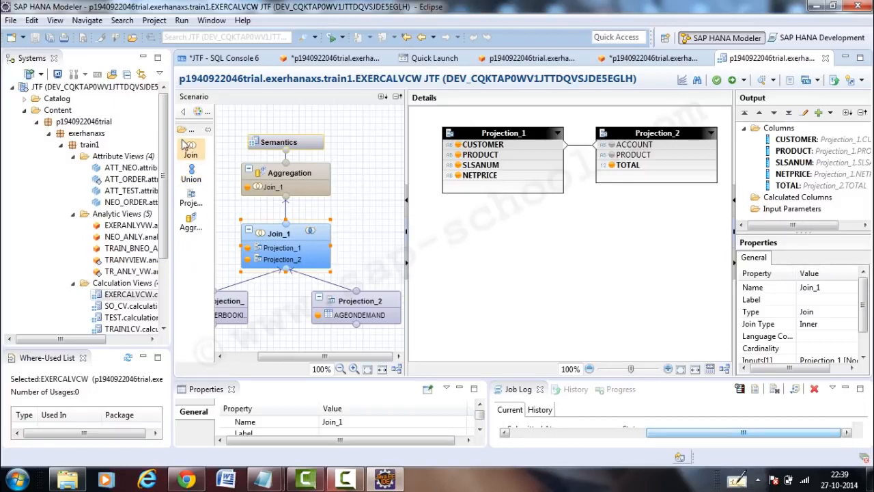
mouse_move(279, 228)
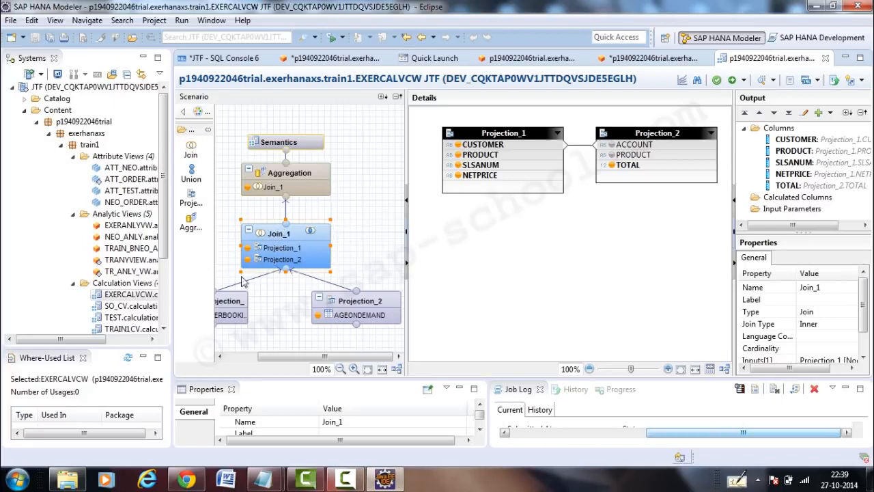
mouse_move(394, 311)
left_click(286, 184)
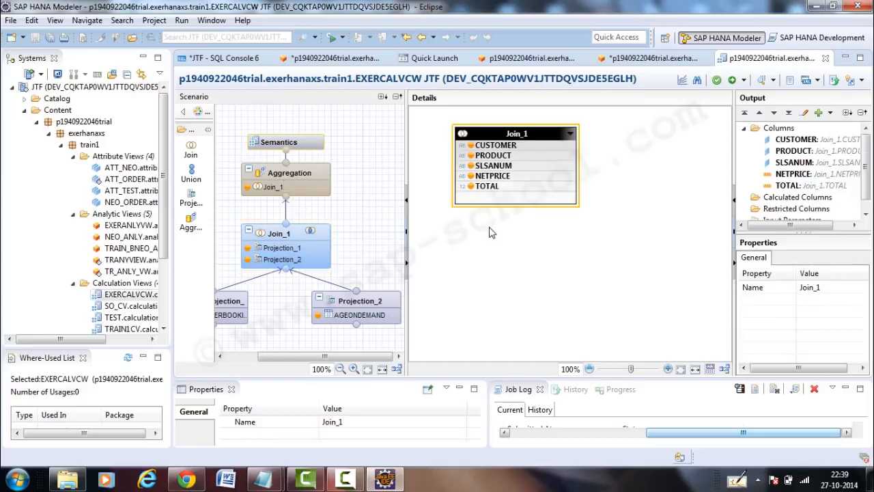
Step: Open the Semantics node's details and review the column type options for CUSTOMER without changing them
left_click(309, 146)
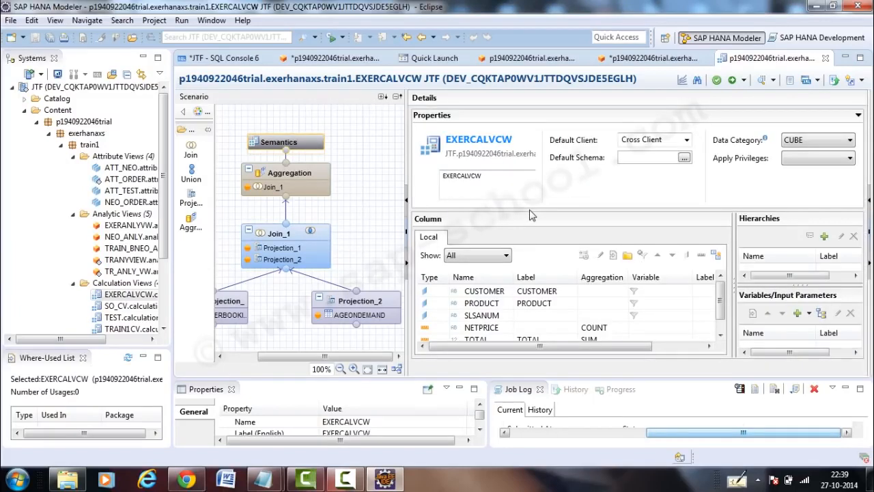
left_click(540, 357)
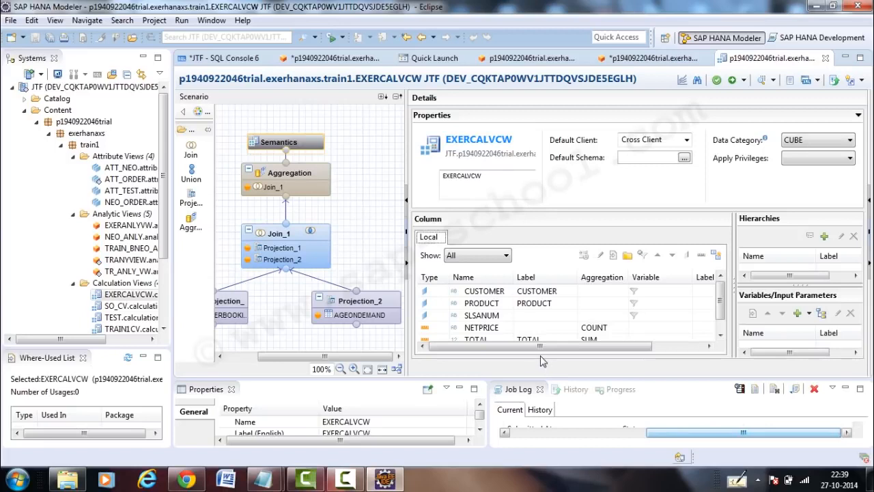
left_click(433, 292)
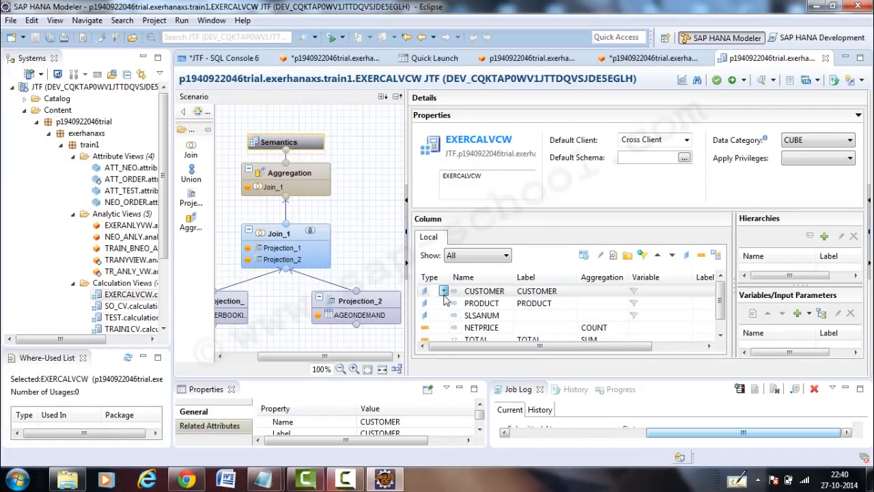
left_click(444, 292)
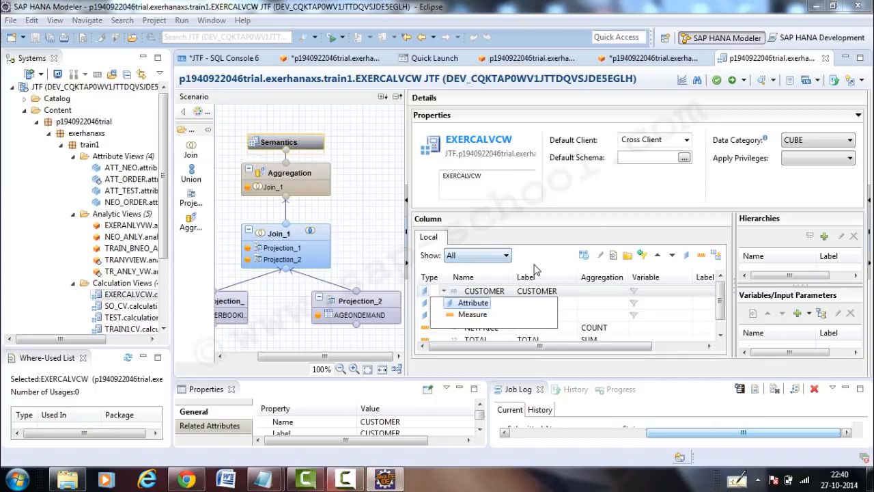
left_click(535, 266)
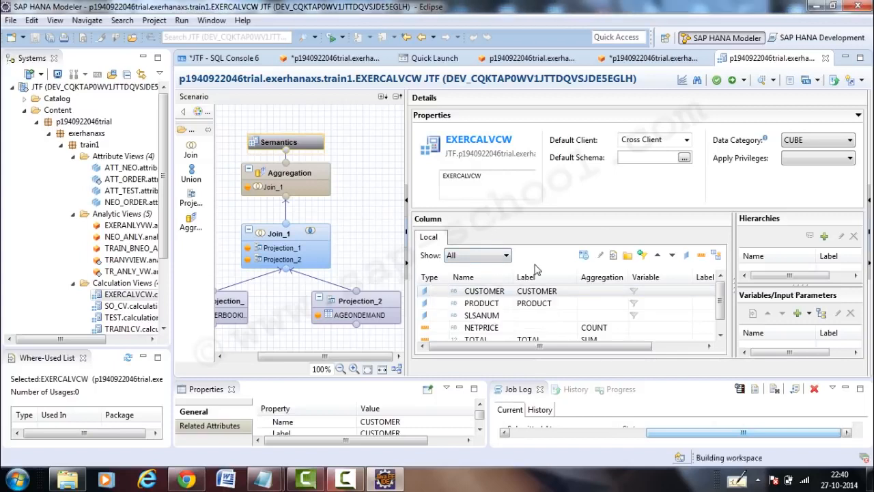
Step: Review the aggregation options available for the NETPRICE and TOTAL measures
left_click(604, 329)
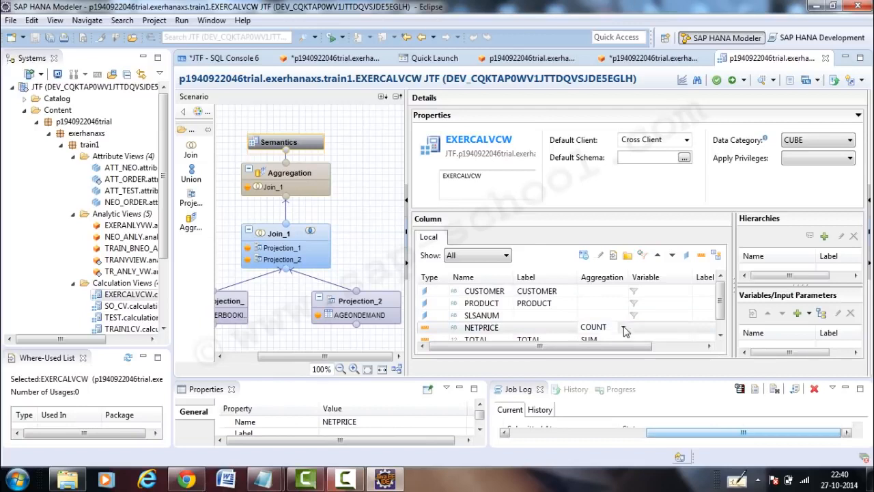
left_click(625, 329)
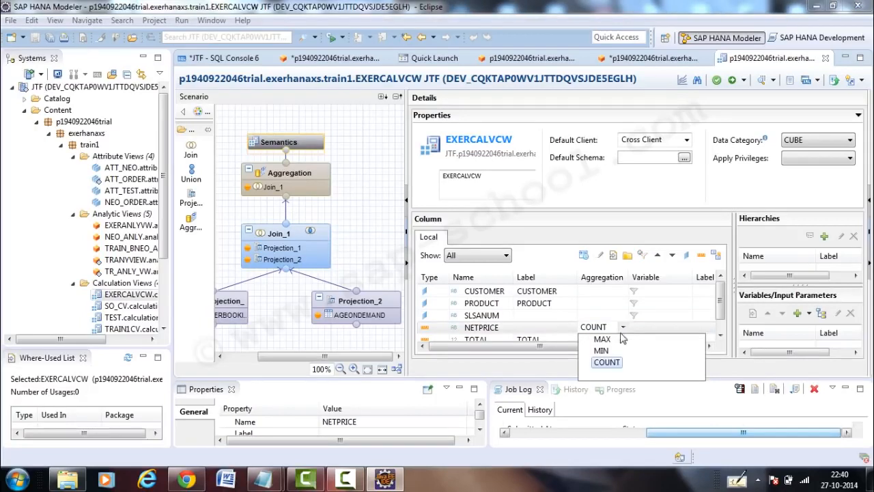
left_click(720, 307)
left_click_drag(719, 310, 720, 317)
left_click(617, 329)
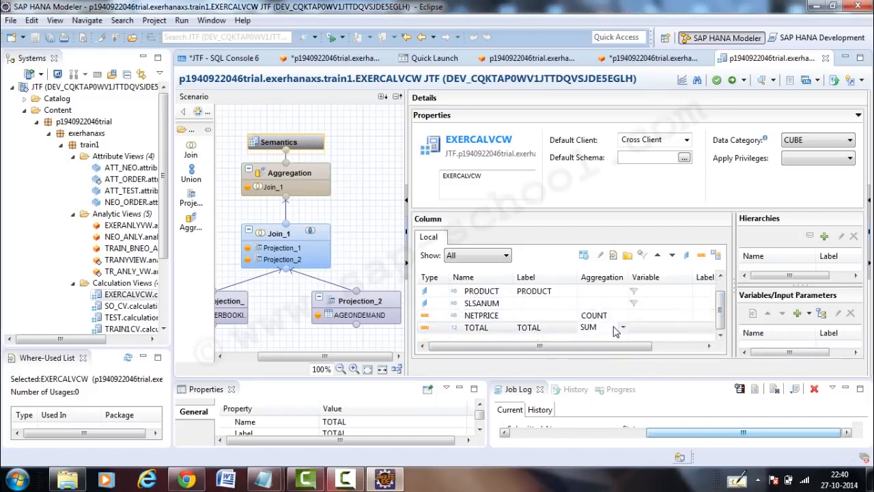
left_click(623, 328)
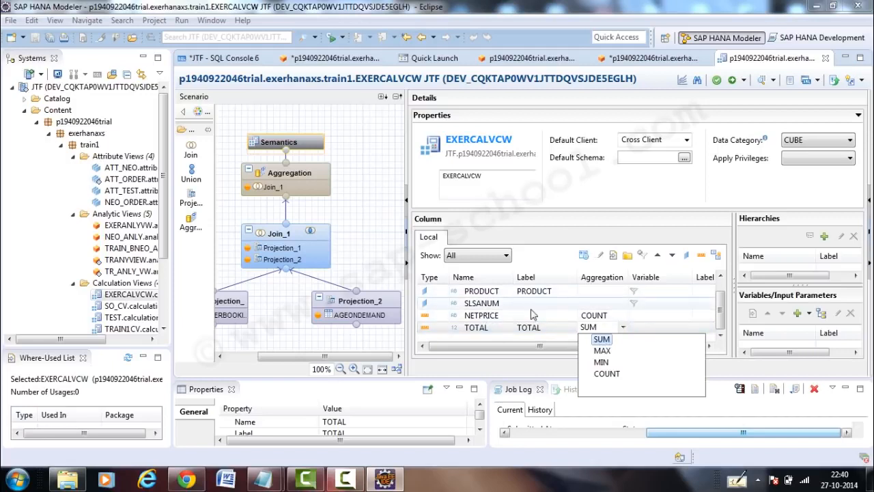
Step: Set the NETPRICE measure's aggregation to COUNT, review its other options, and save and activate the calculation view
left_click(597, 317)
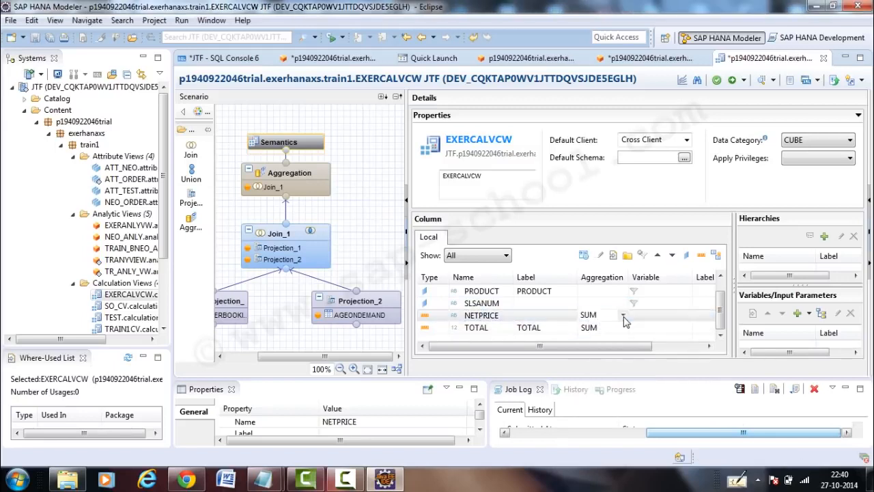
left_click(623, 317)
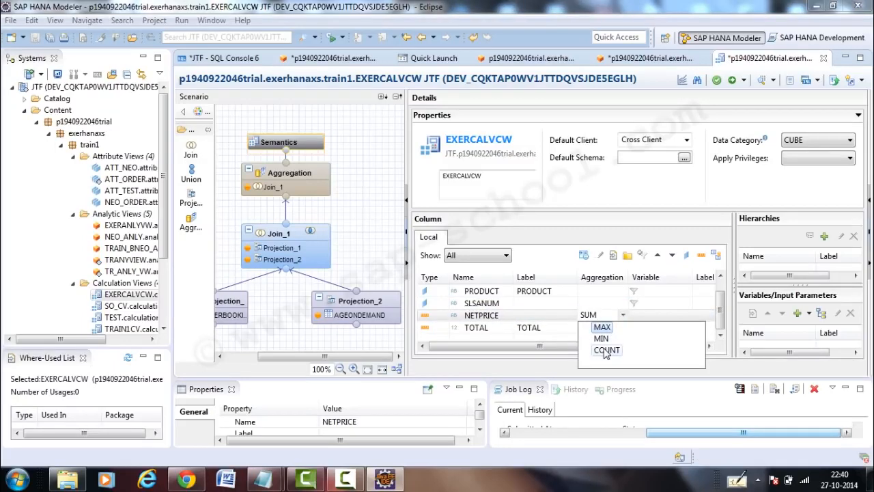
left_click(604, 351)
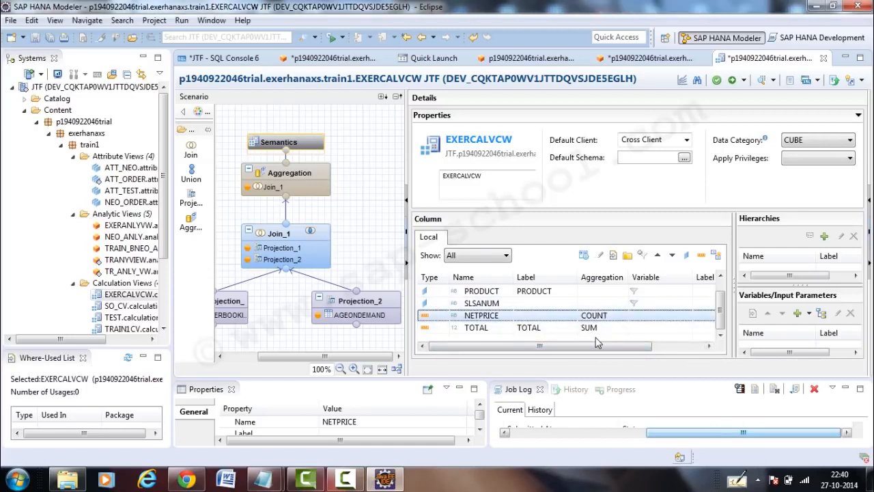
left_click(622, 318)
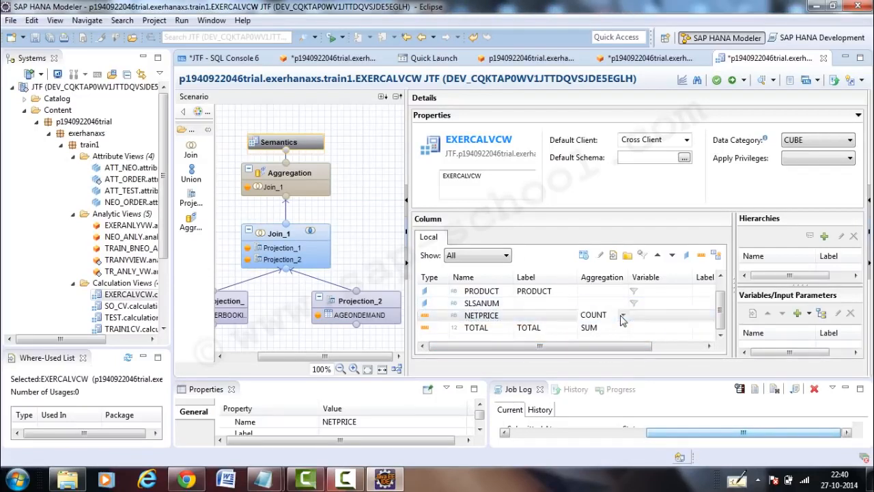
left_click(624, 318)
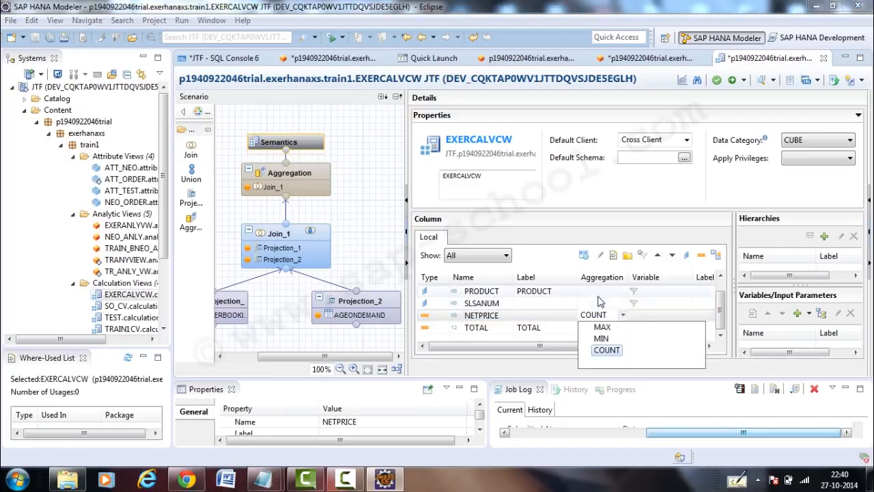
left_click(535, 347)
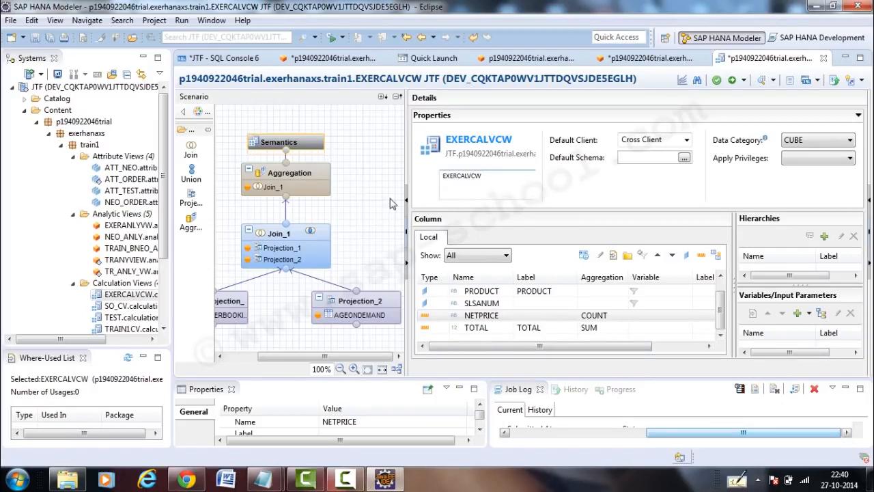
left_click(733, 82)
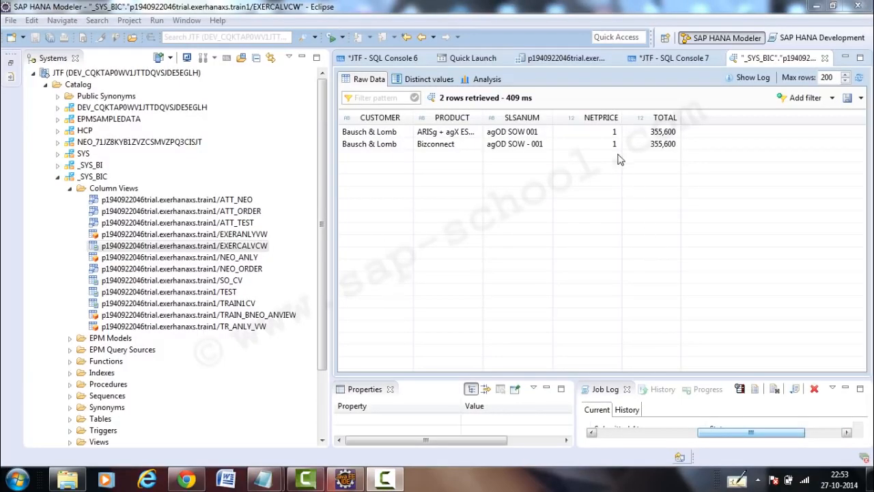
Step: Examine Projection_1 within Join_1 of EXERCALVCW, and return to the view's raw data preview
left_click(571, 59)
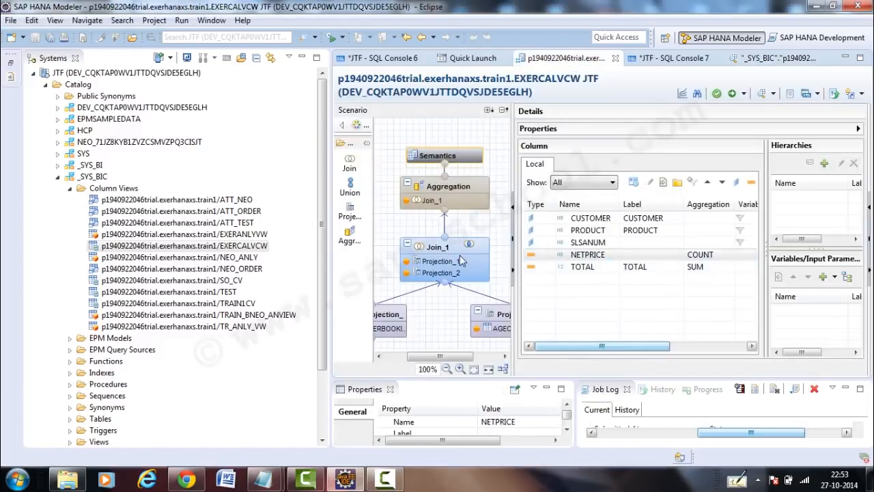
left_click(459, 255)
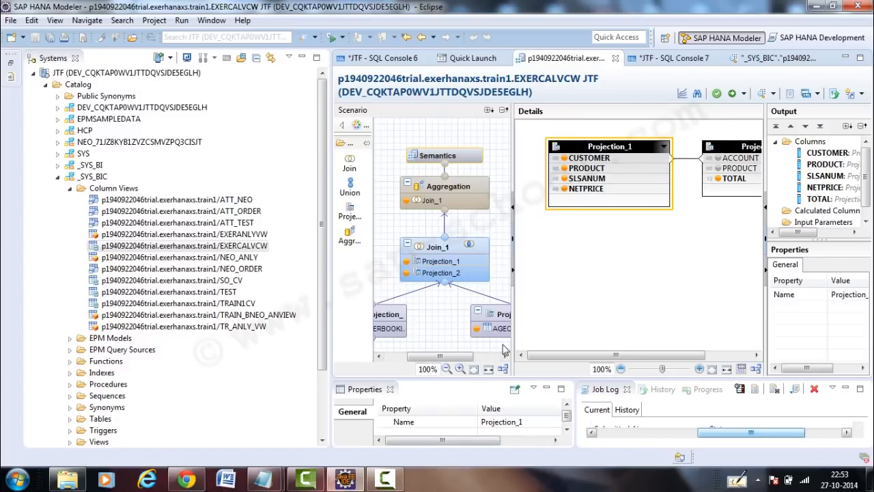
mouse_move(361, 484)
left_click(779, 59)
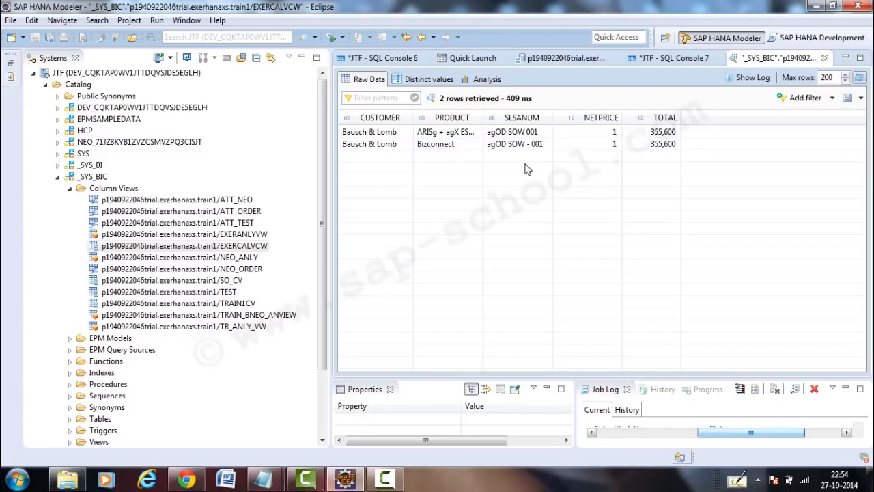
Step: Chart TOTAL against CUSTOMER in the data preview's analysis, and try to swap the two fields between the values and labels axes
left_click(488, 79)
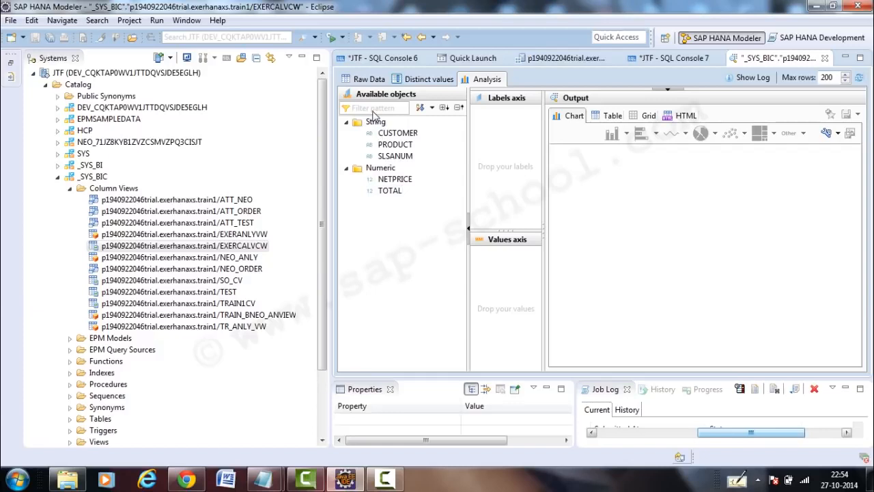
left_click_drag(403, 132, 505, 113)
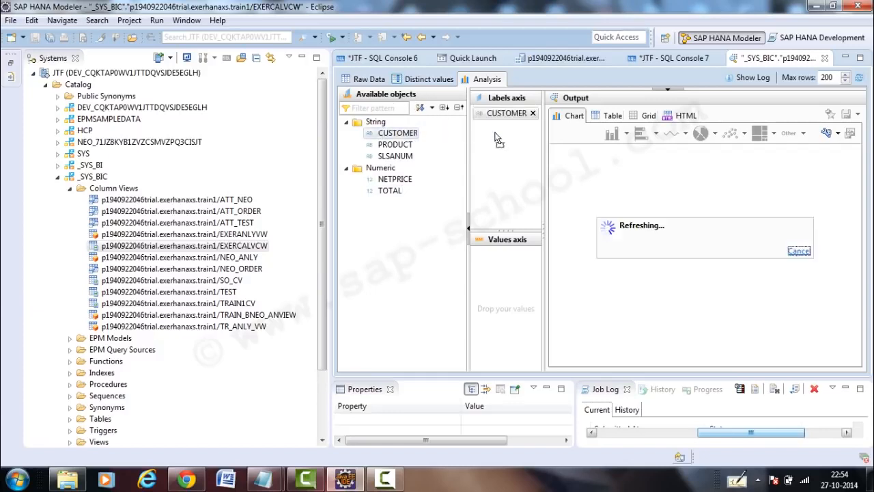
left_click_drag(390, 192, 508, 296)
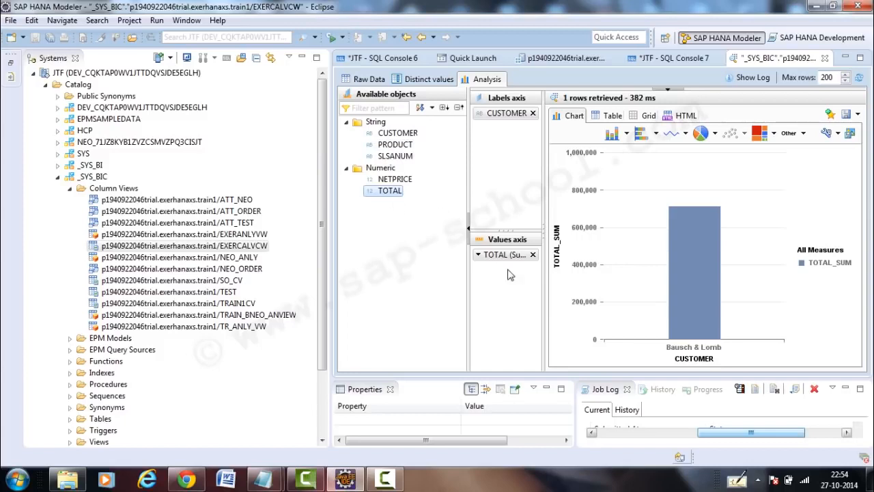
left_click_drag(506, 254, 506, 158)
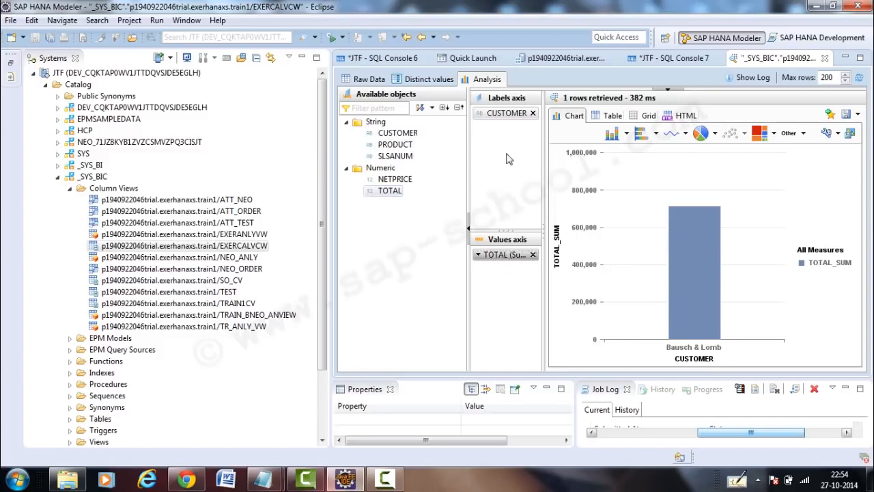
left_click_drag(502, 113, 509, 275)
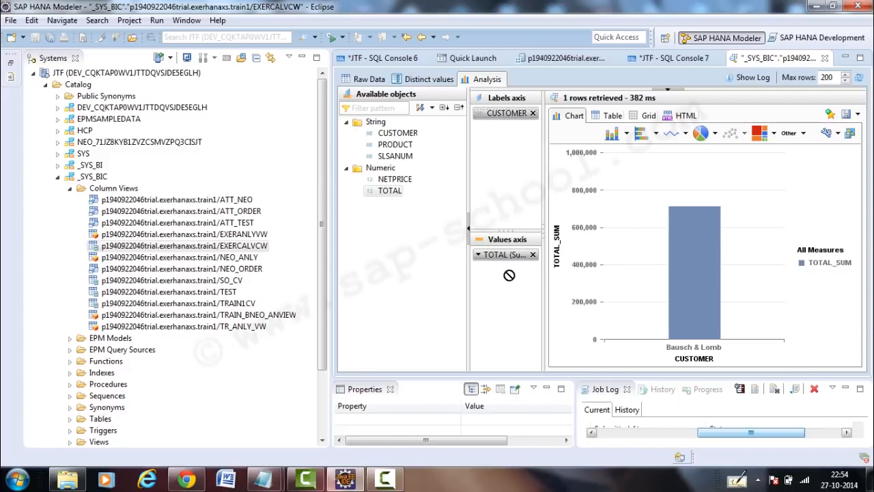